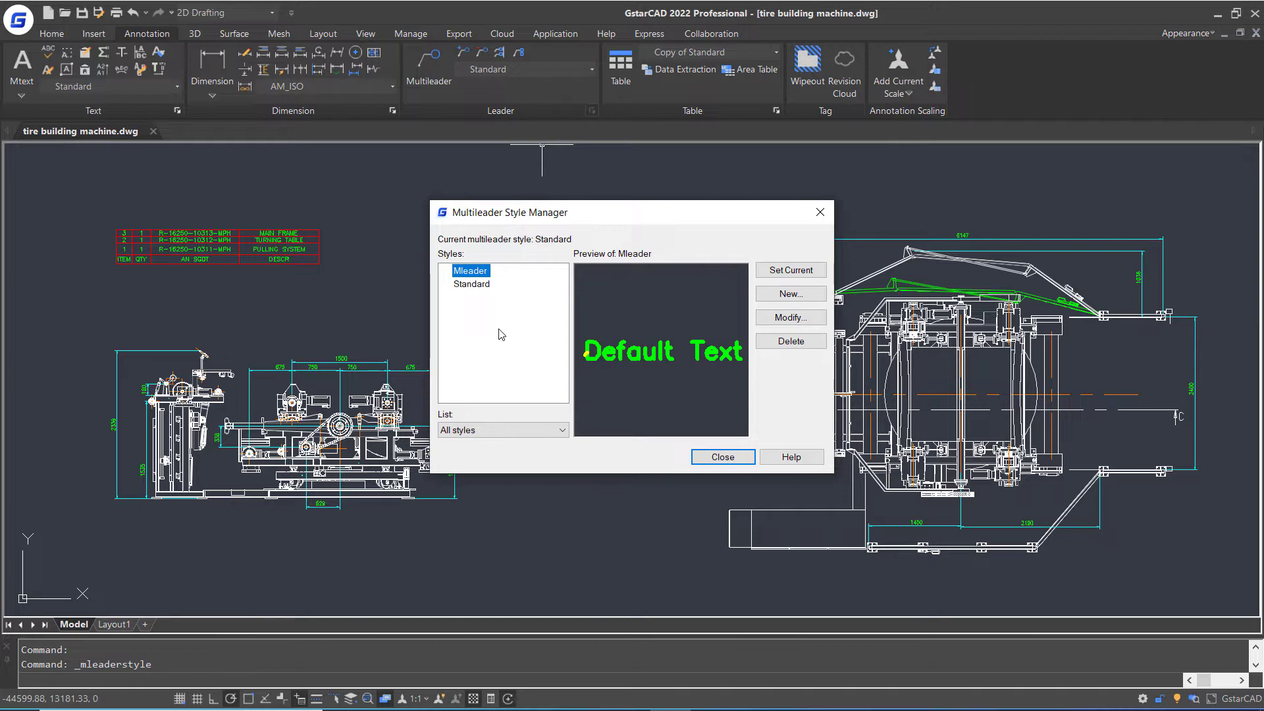
# Create a new multileader style named "Mleader style 1" based on the Standard style
pyautogui.click(814, 298)
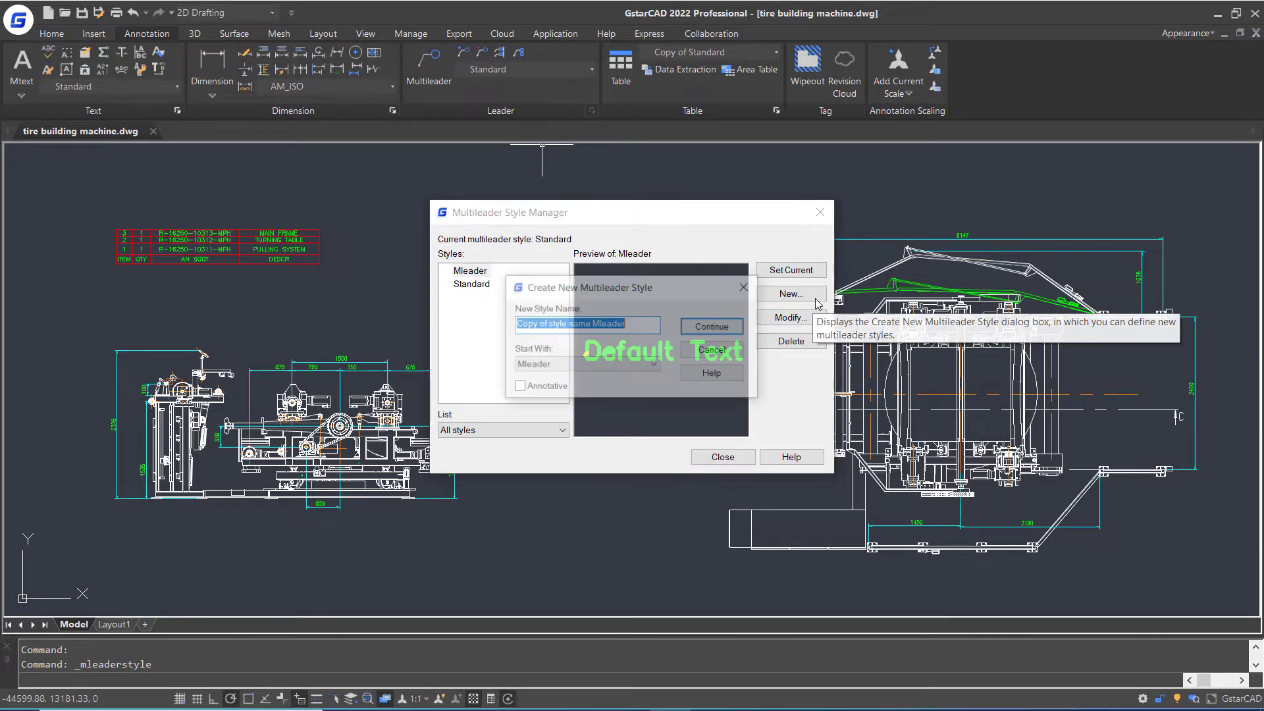
pyautogui.click(654, 365)
pyautogui.click(615, 390)
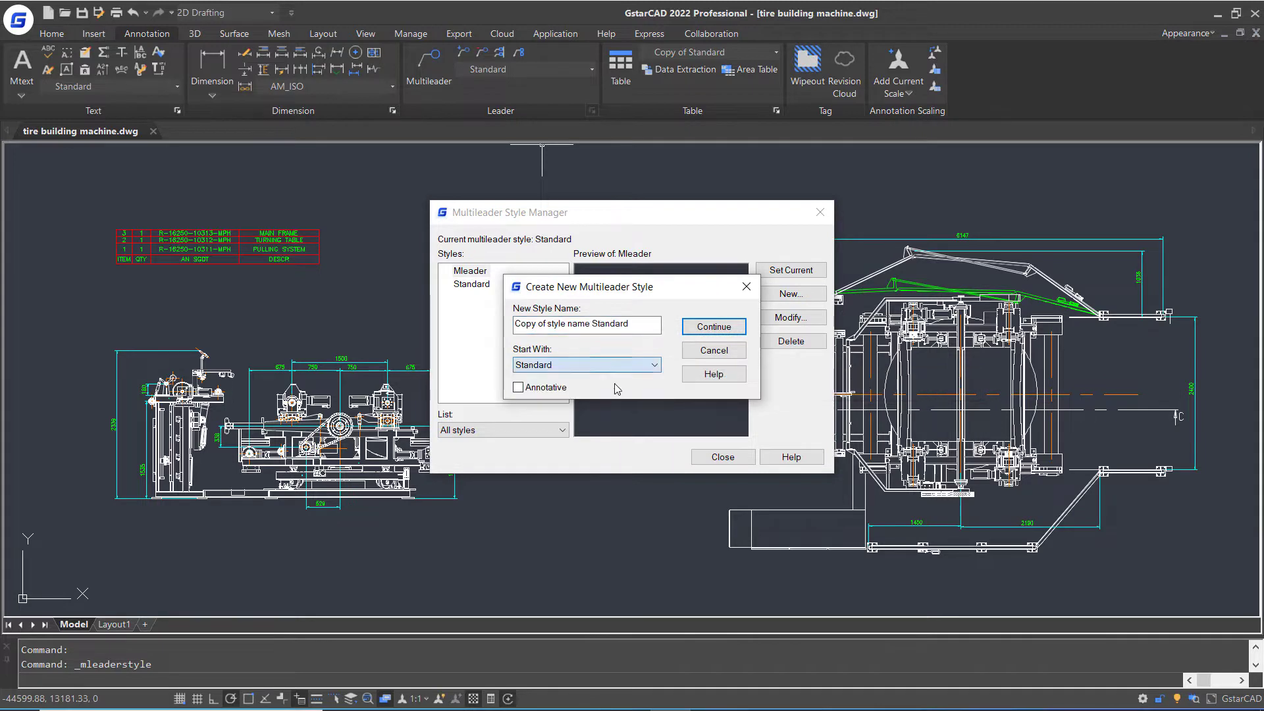
pyautogui.tripleClick(645, 323)
pyautogui.write('Mleader ')
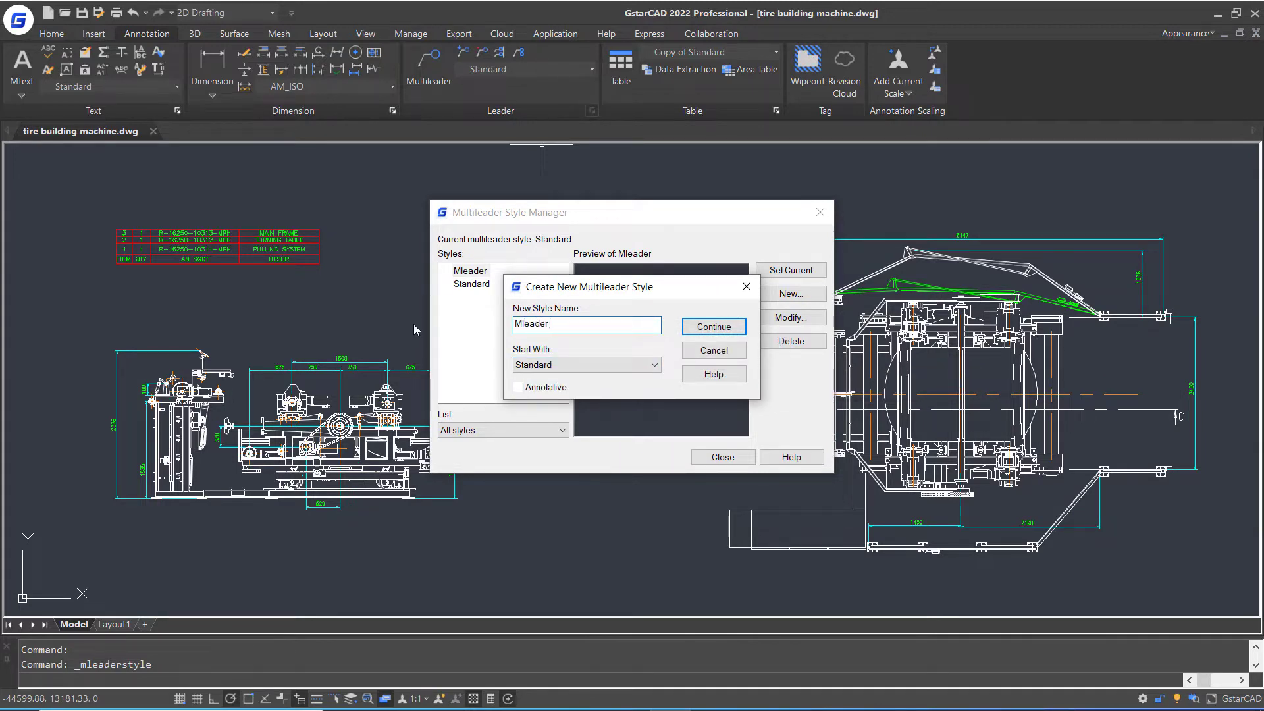
pyautogui.write('style 1')
pyautogui.click(714, 326)
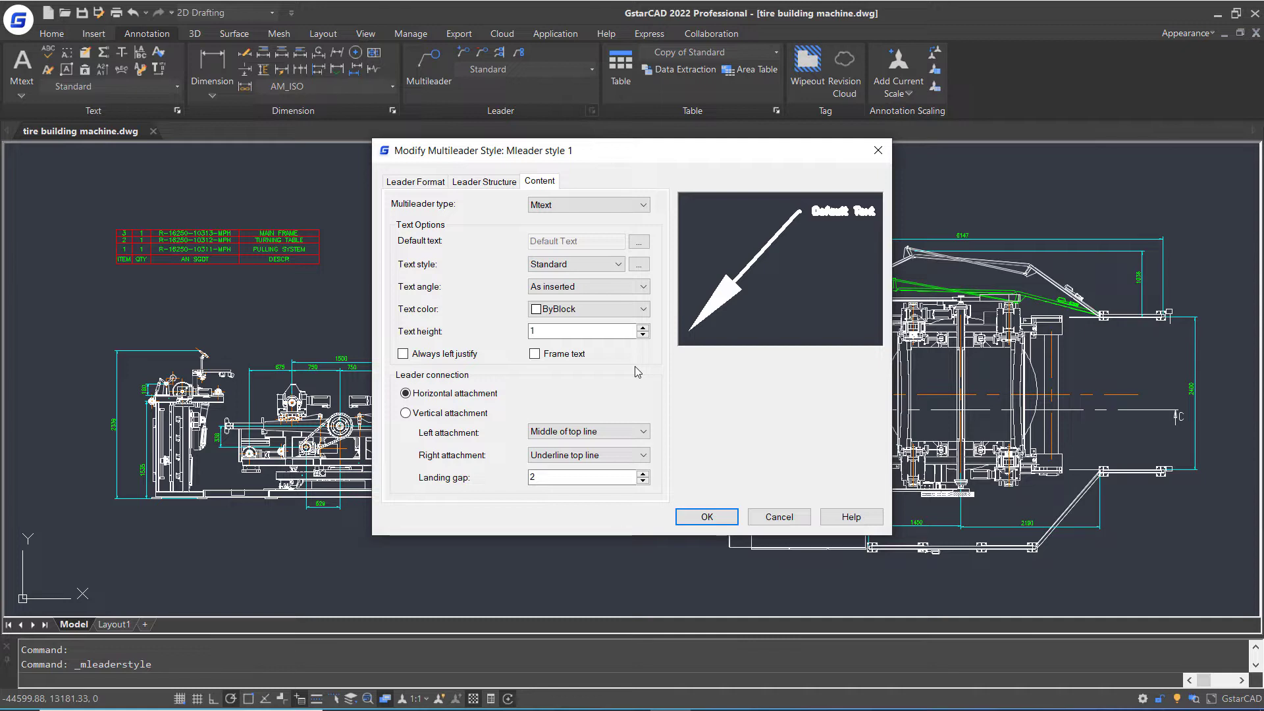
# Format the style's leader as a yellow spline and set its maximum leader points to 4
pyautogui.click(416, 181)
pyautogui.click(569, 218)
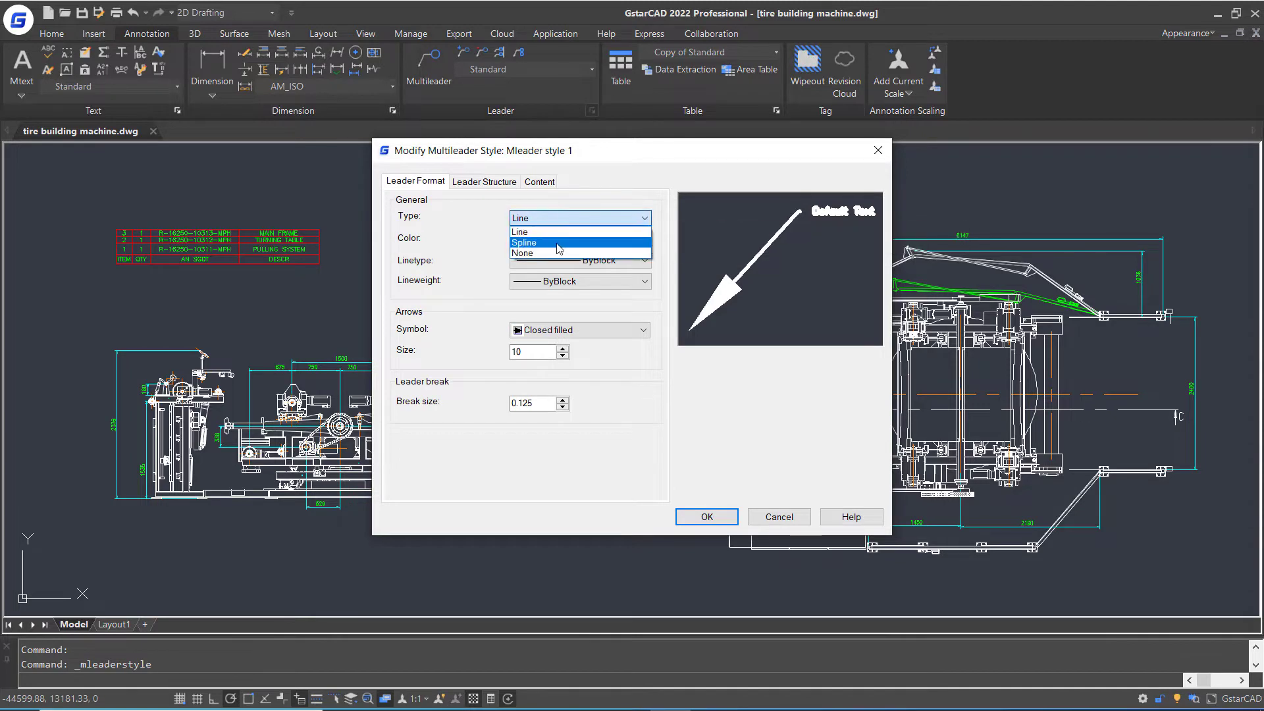
pyautogui.click(530, 242)
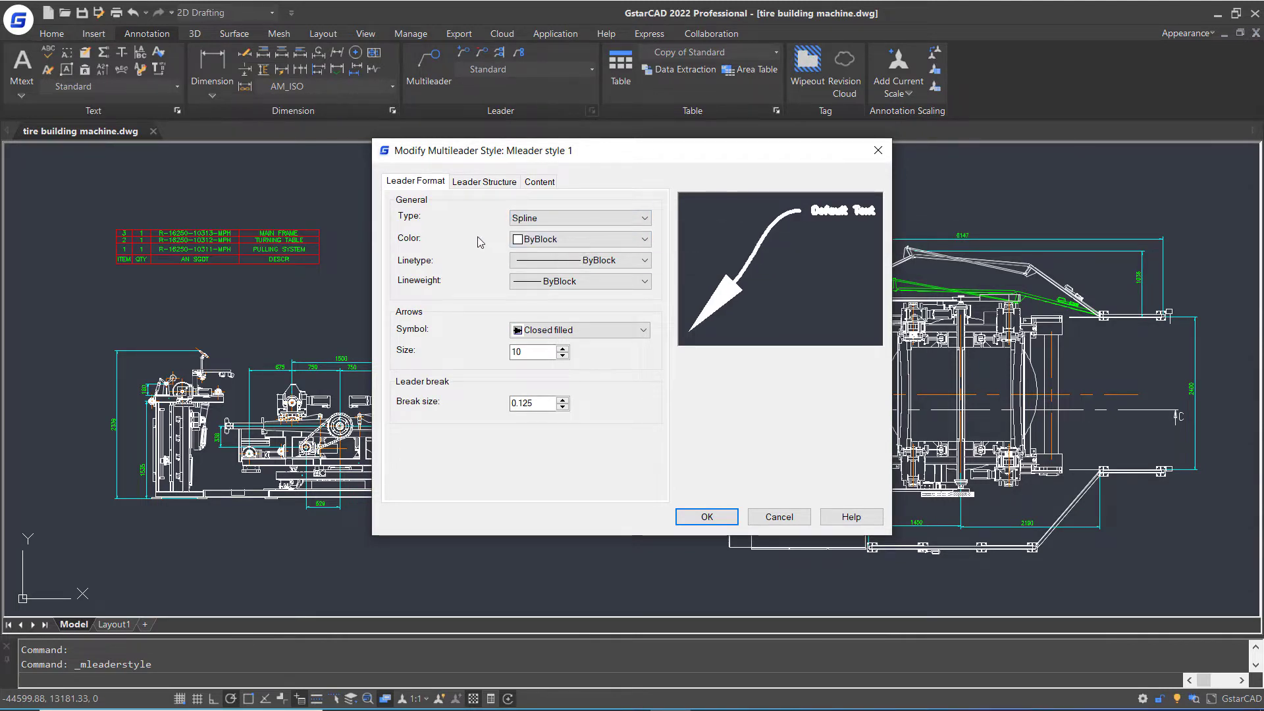
pyautogui.click(550, 239)
pyautogui.click(563, 291)
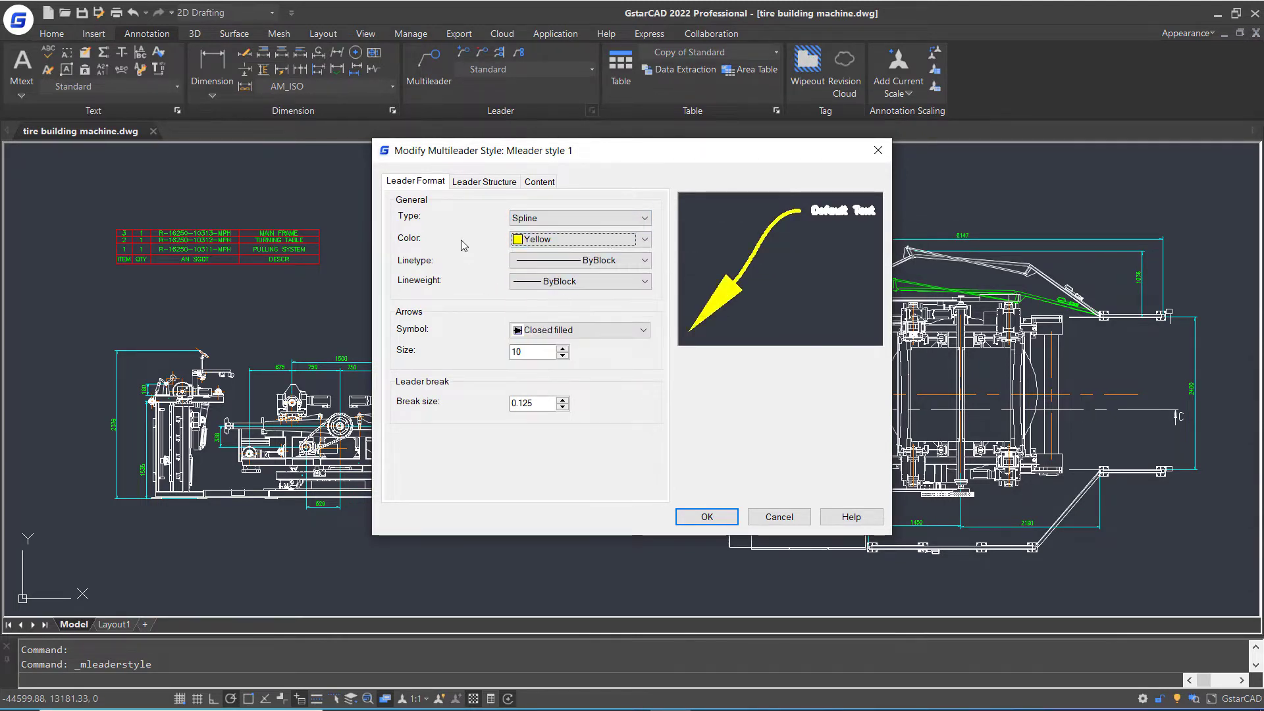
pyautogui.click(484, 181)
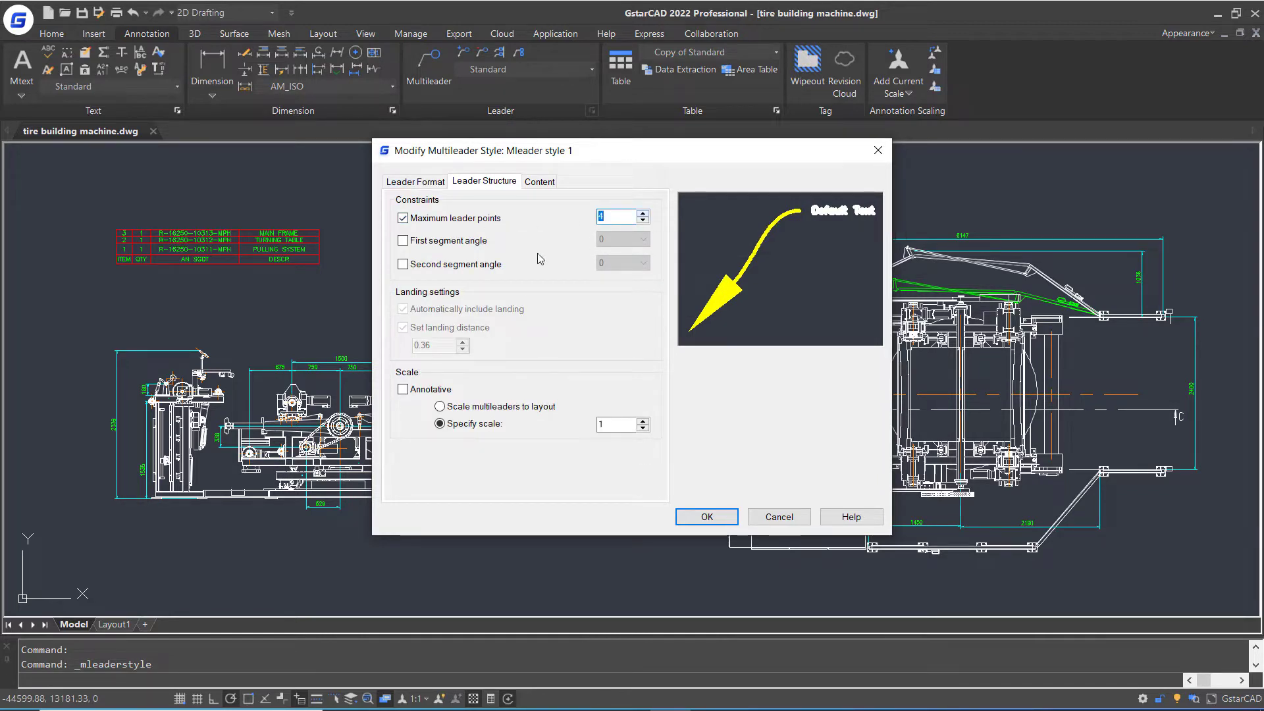
# Set the style's multileader text height to 70 and its text color to green
pyautogui.click(539, 181)
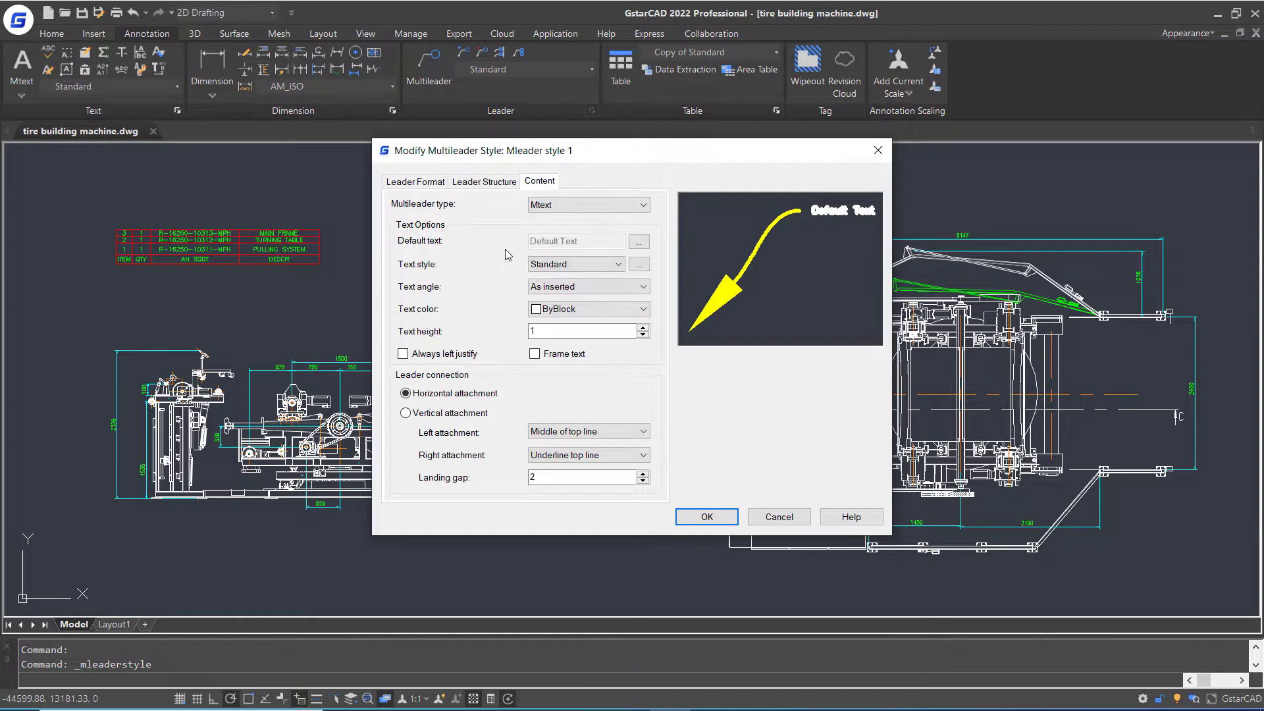
pyautogui.doubleClick(533, 330)
pyautogui.write('70')
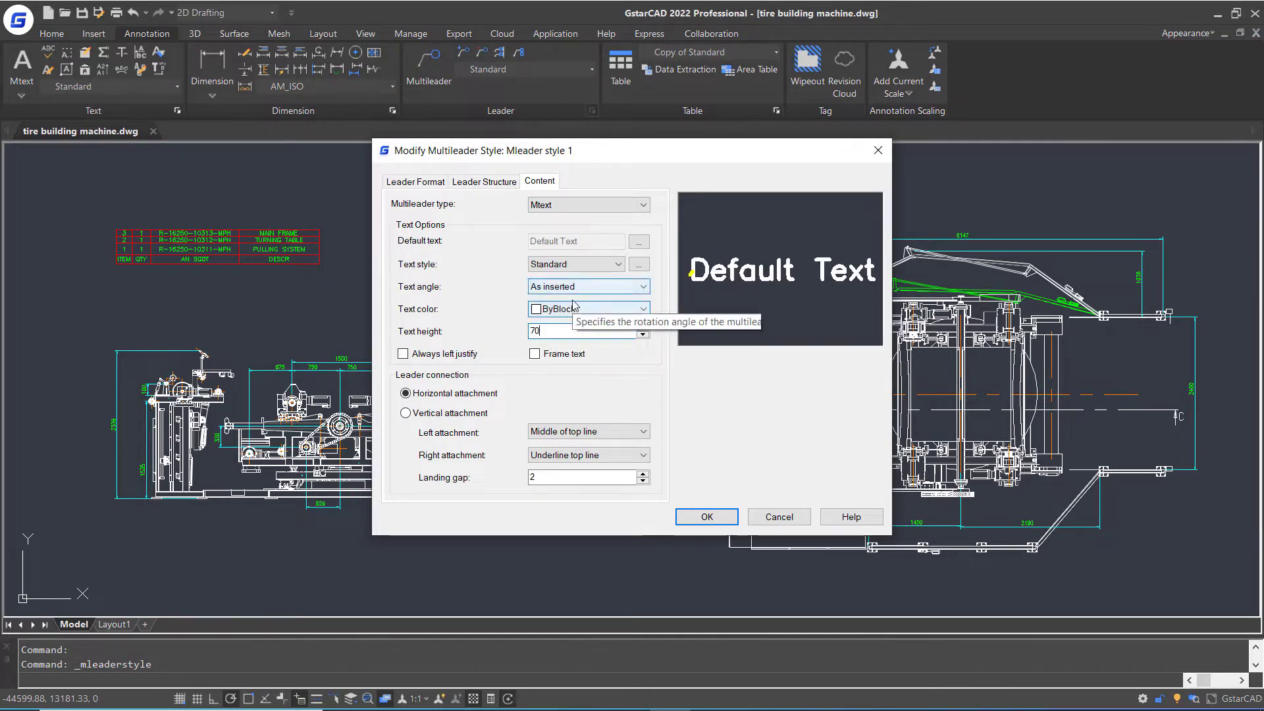
pyautogui.click(540, 309)
pyautogui.click(541, 388)
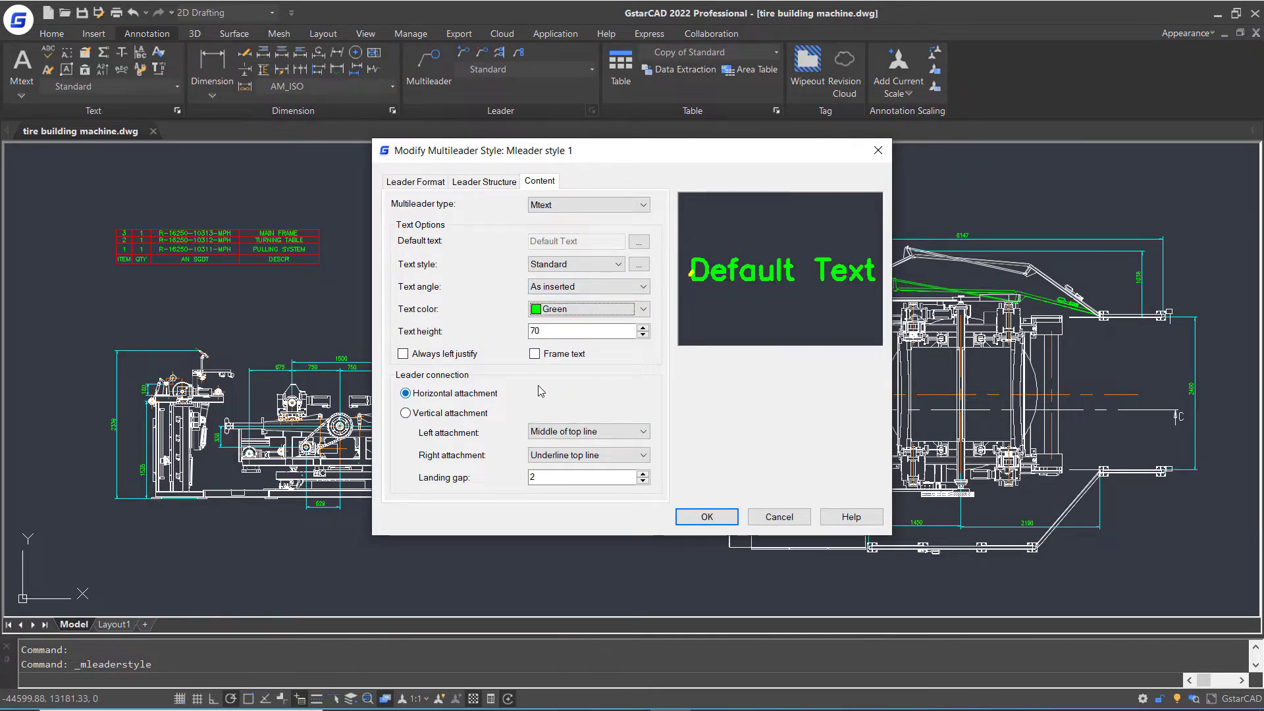
# Preview vertical leader attachment, return to horizontal attachment, and save Mleader style 1
pyautogui.click(447, 413)
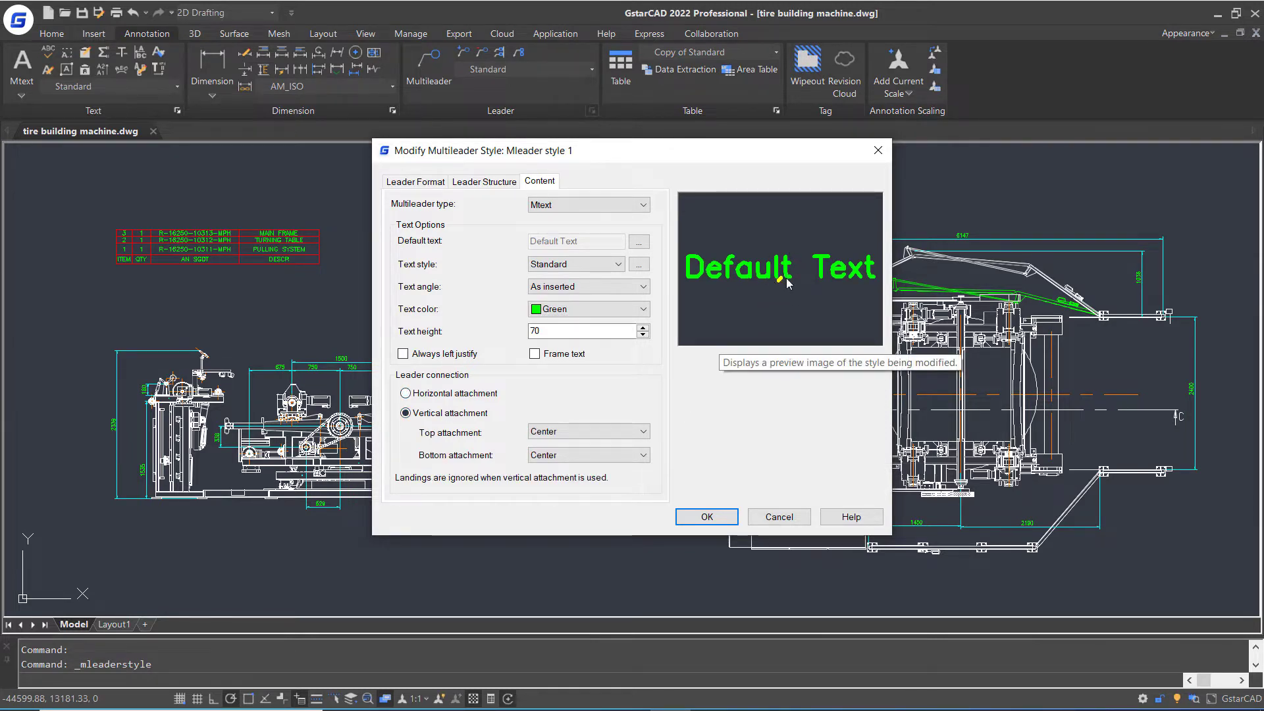
pyautogui.click(485, 394)
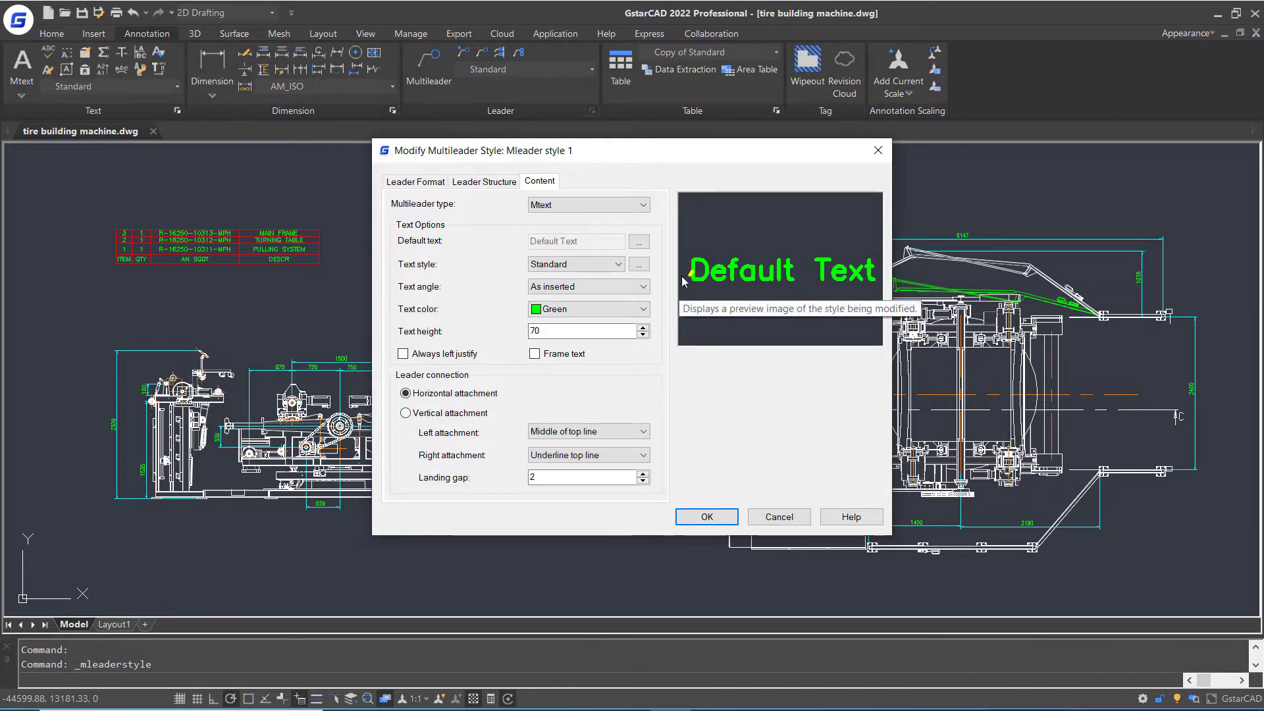
pyautogui.click(707, 519)
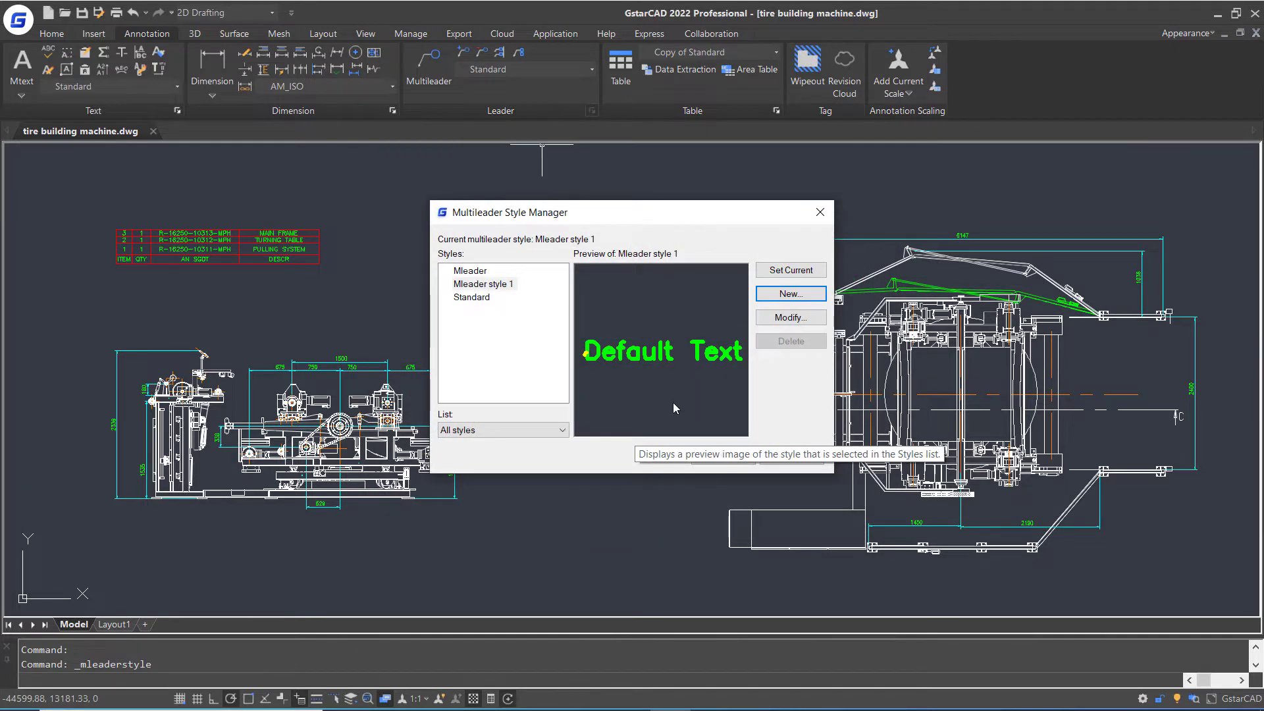
# Create another multileader style named "Mleader block" based on the Standard style
pyautogui.click(472, 297)
pyautogui.click(808, 297)
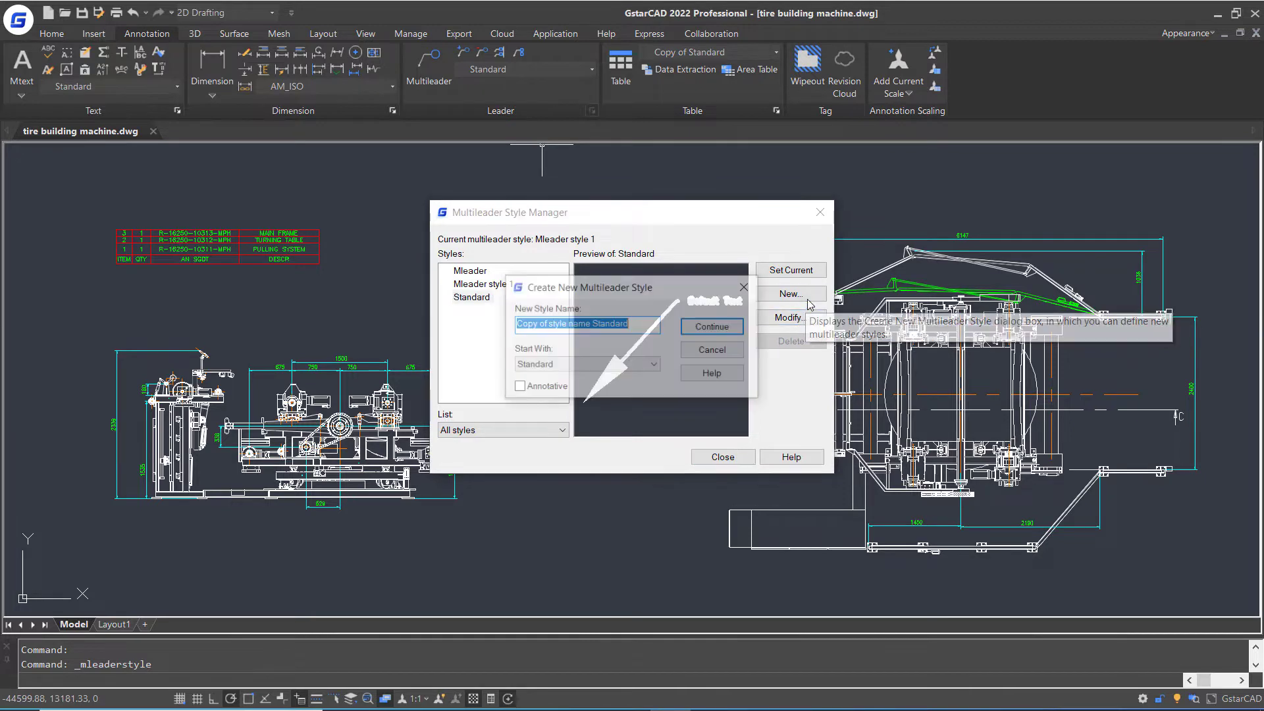
pyautogui.write('M')
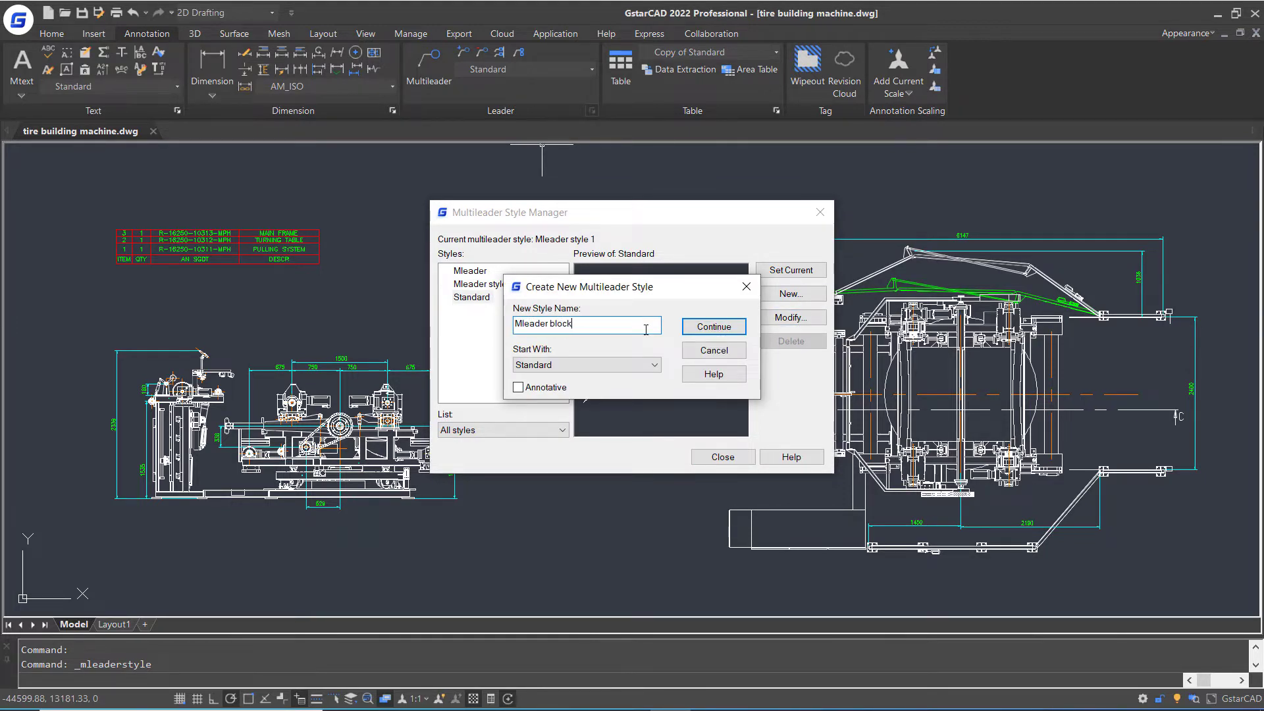
pyautogui.write('leader block')
pyautogui.click(712, 325)
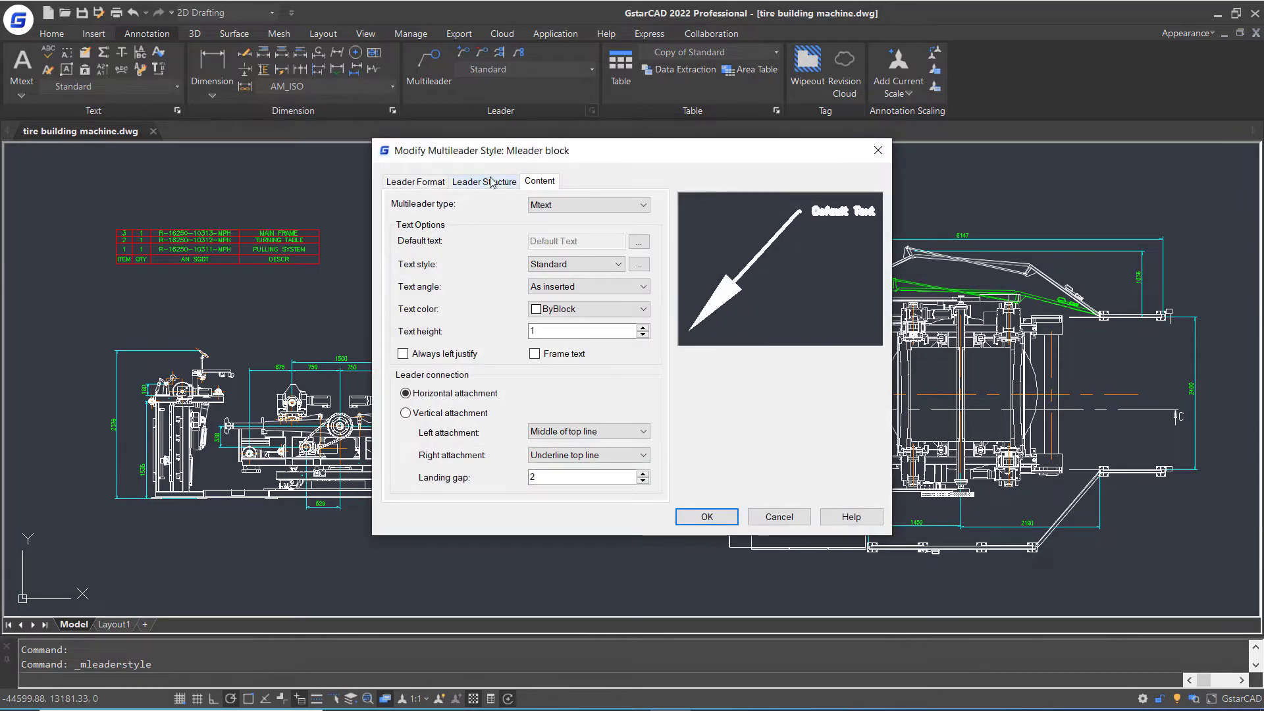
# Set the leader line color of the Mleader block style to red
pyautogui.click(490, 182)
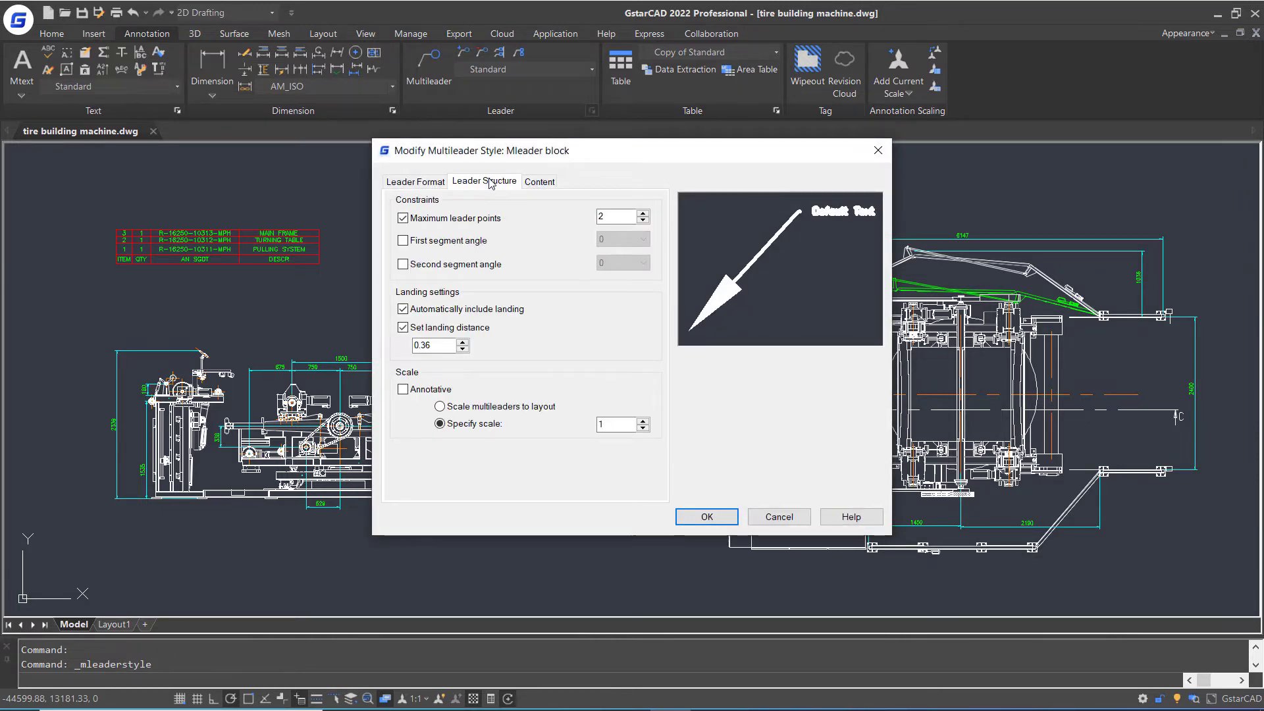
pyautogui.click(438, 186)
pyautogui.click(561, 240)
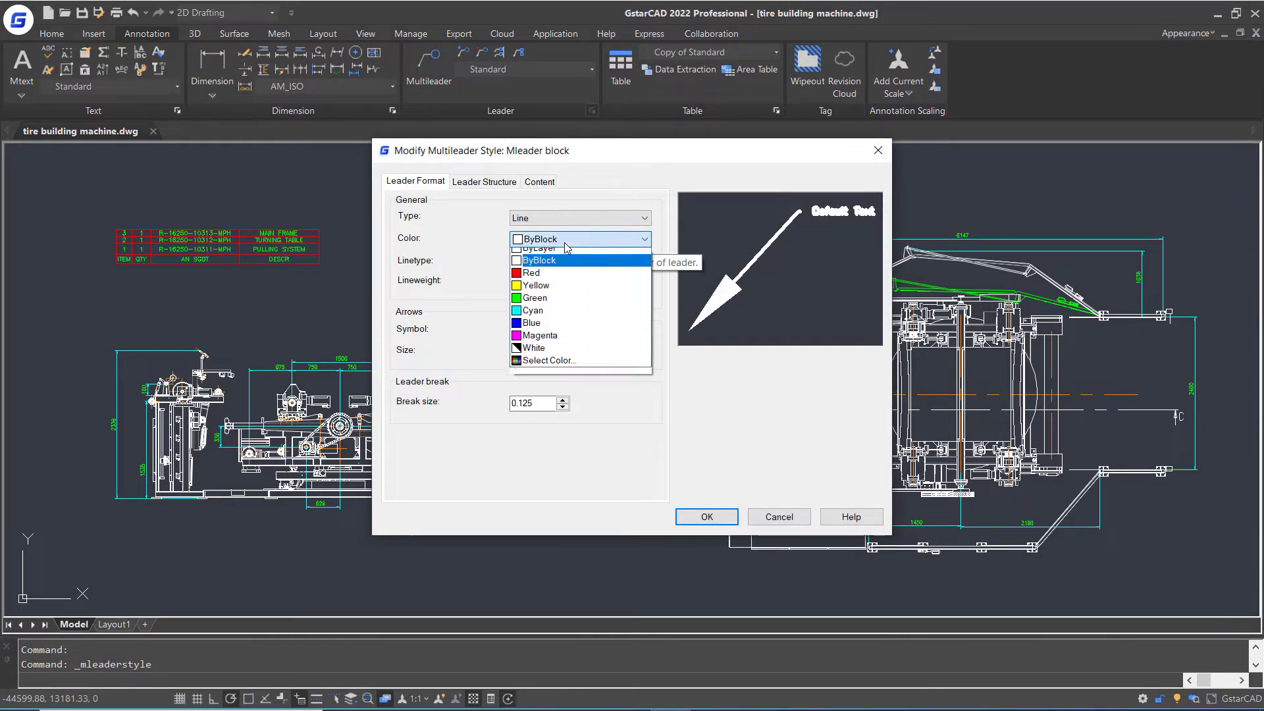
pyautogui.click(532, 280)
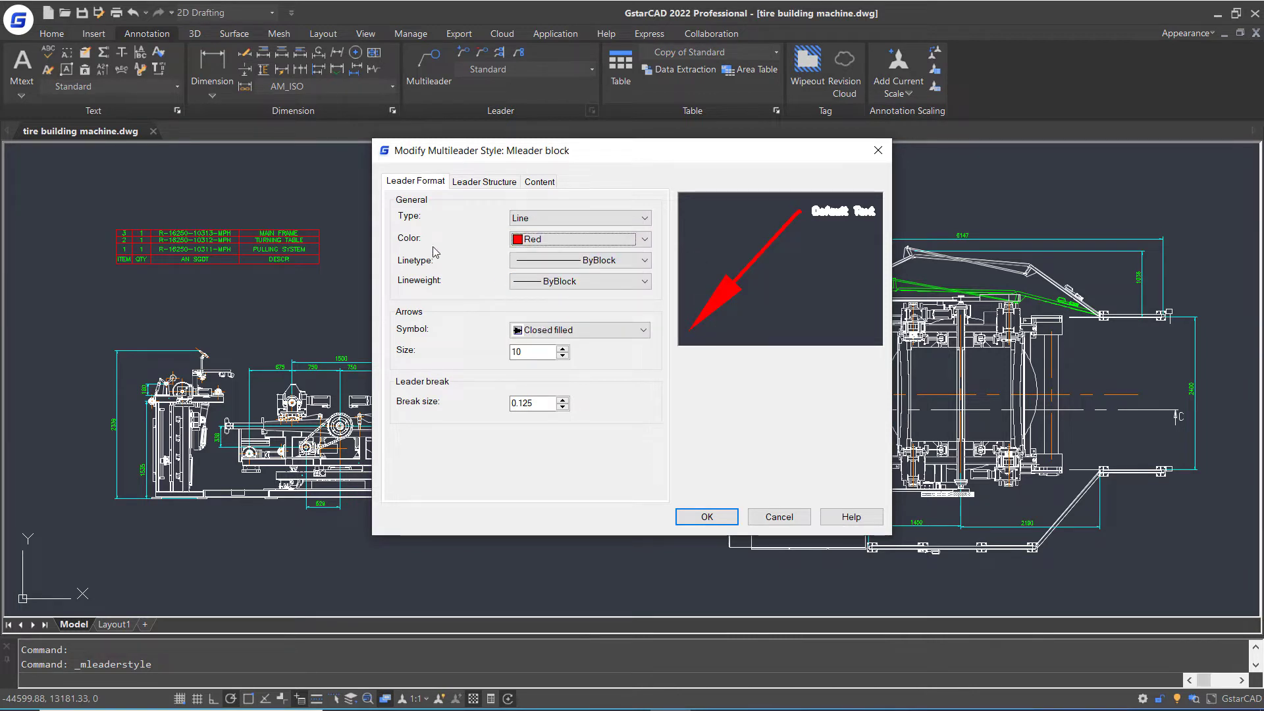
# Change the style's multileader type from Mtext to Block and set the block color to red
pyautogui.click(535, 182)
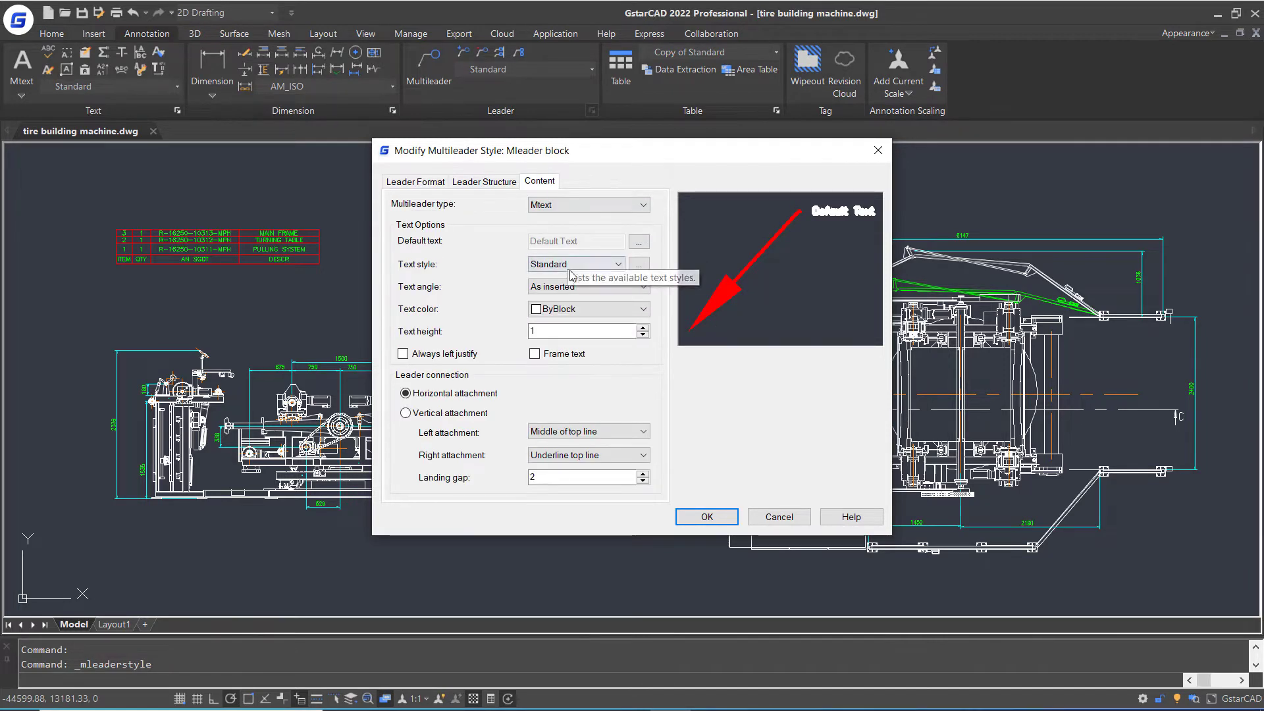
pyautogui.click(591, 204)
pyautogui.click(583, 229)
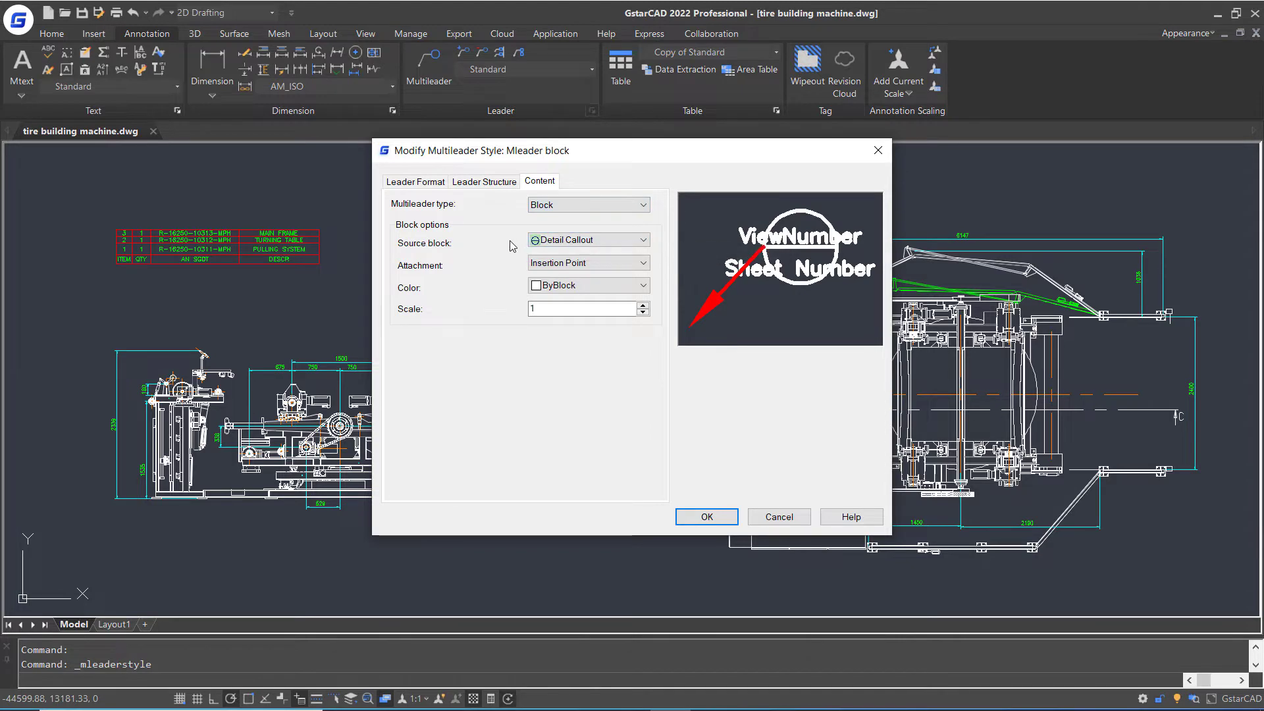
pyautogui.click(579, 285)
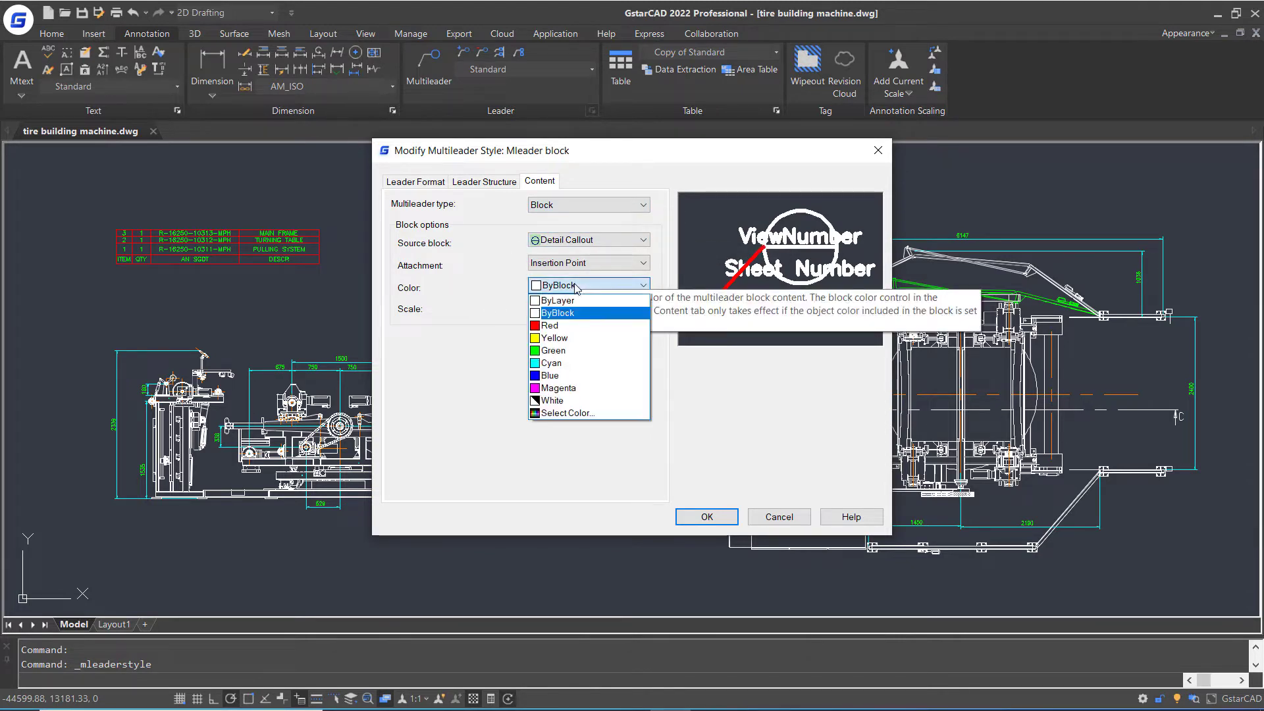
pyautogui.click(560, 326)
# Use Circle as the source block at a scale of 30 and save the Mleader block style
pyautogui.click(580, 240)
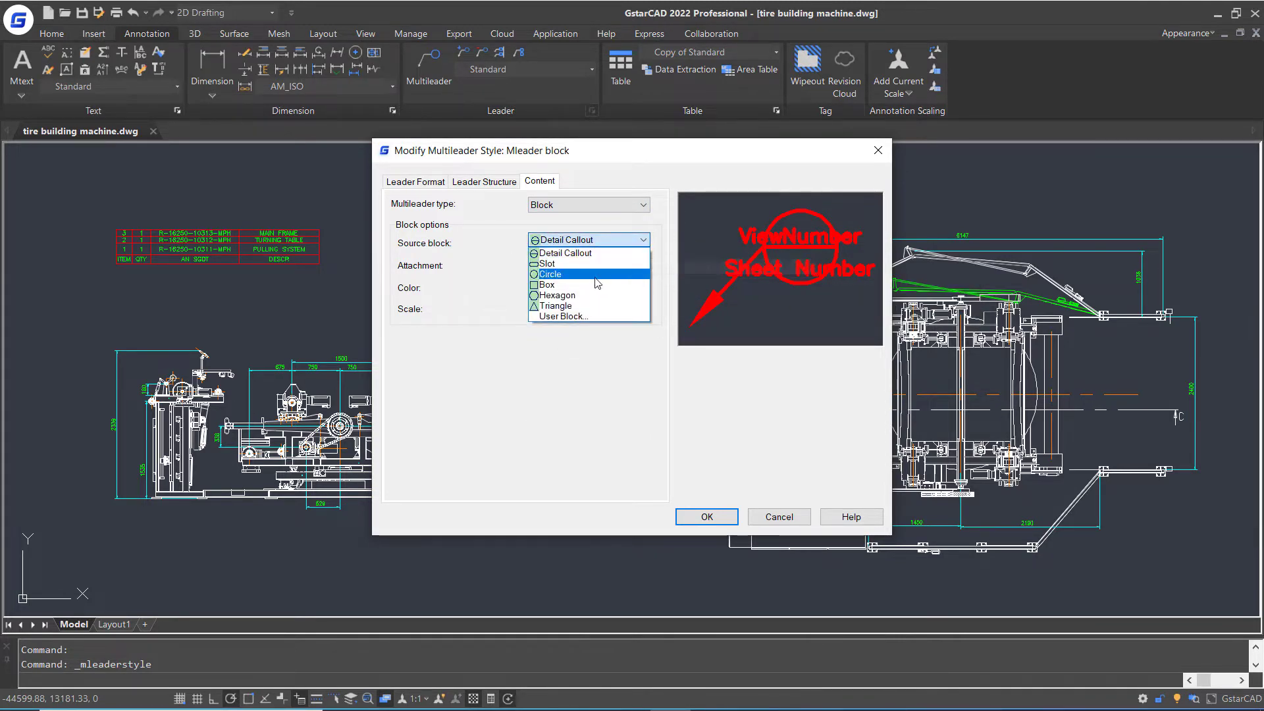
pyautogui.click(556, 259)
pyautogui.doubleClick(588, 308)
pyautogui.write('30')
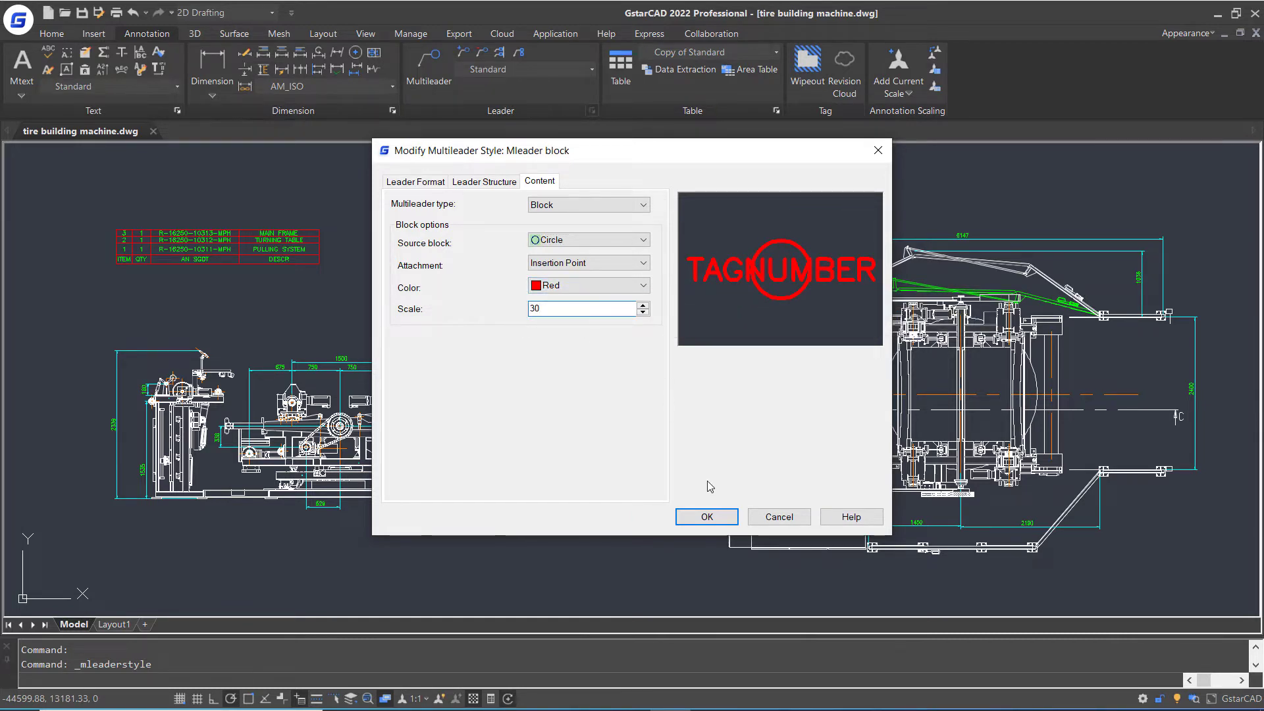
pyautogui.click(707, 516)
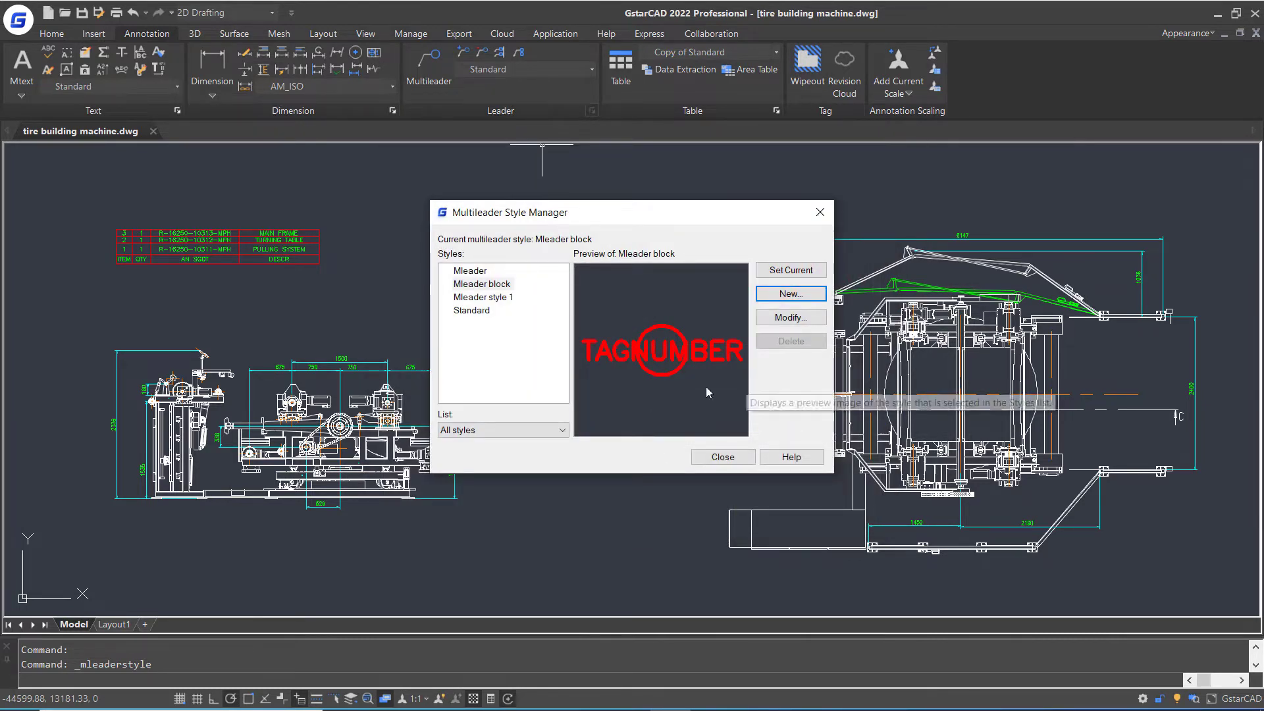
# Make the Mleader style current and close the Multileader Style Manager
pyautogui.click(471, 271)
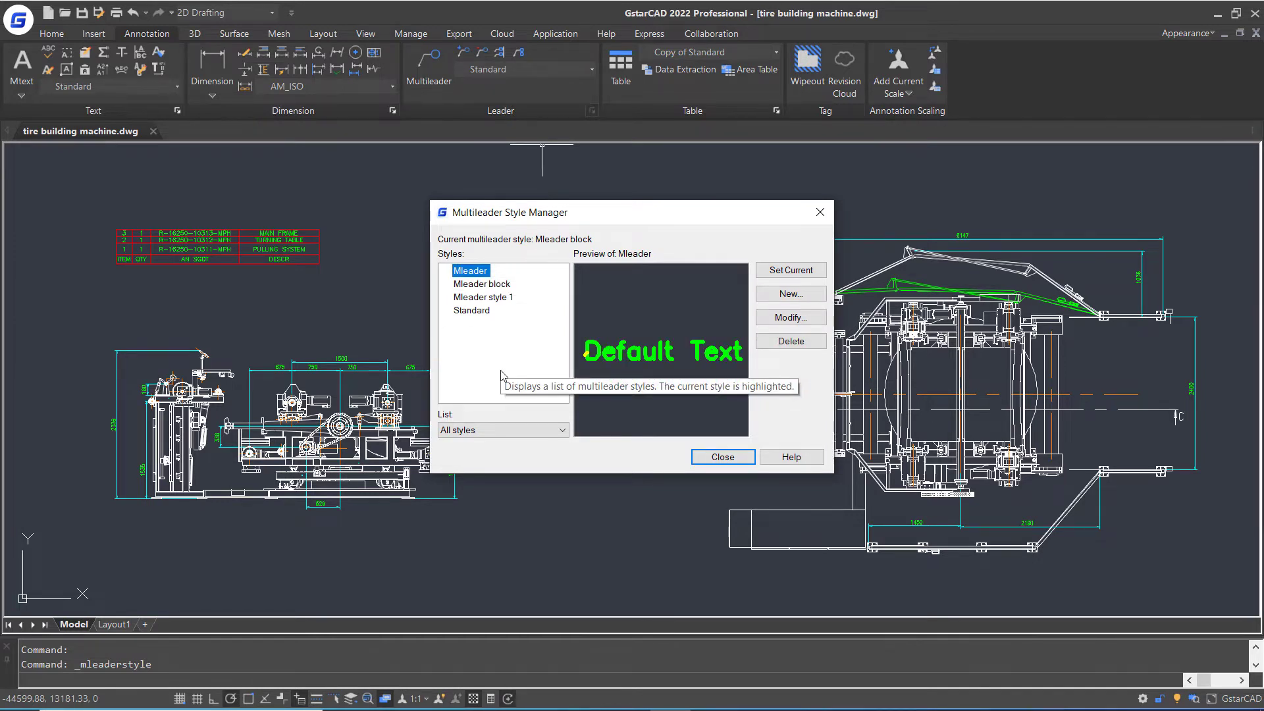
pyautogui.click(791, 270)
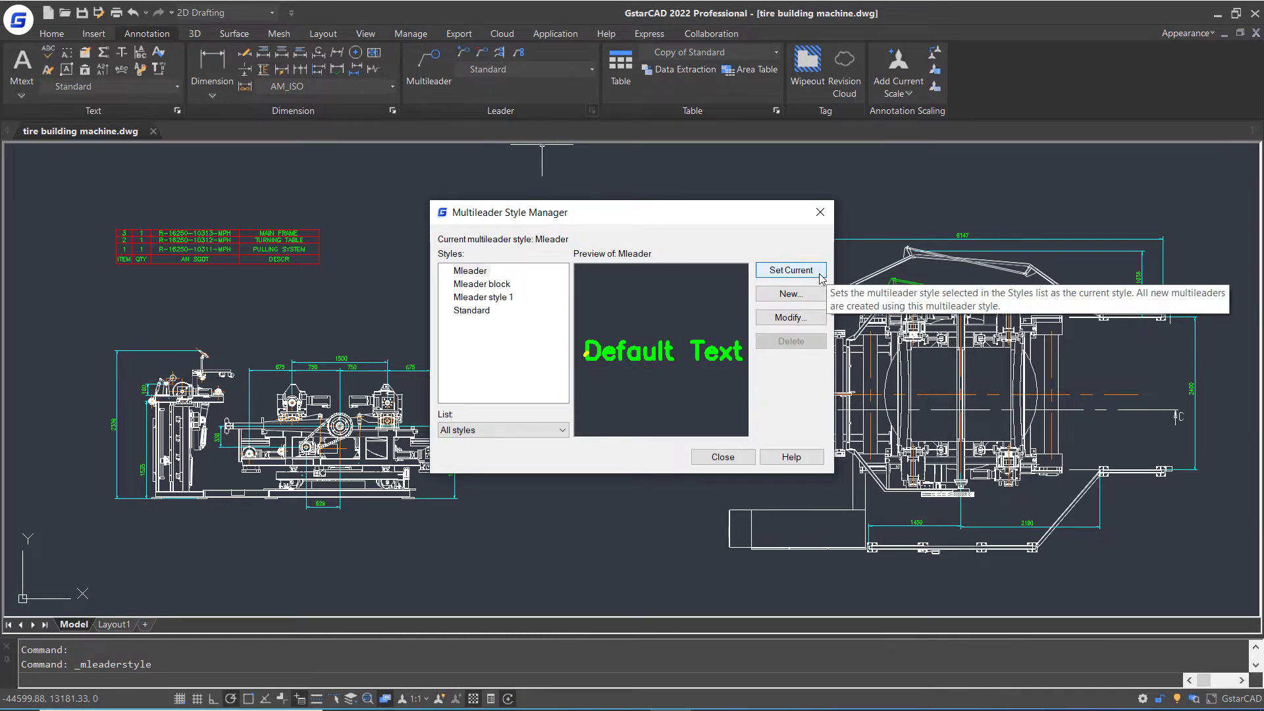
pyautogui.click(742, 463)
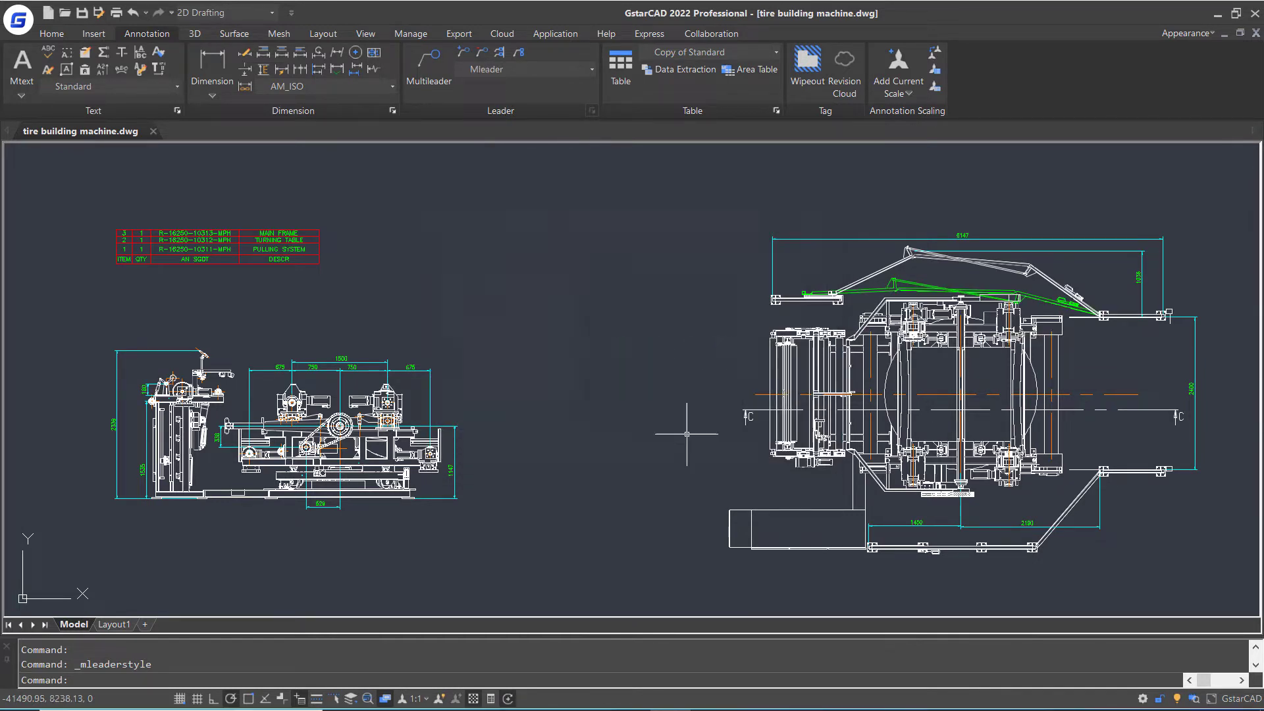
# Add a multileader from the cylinder at the front view's lower right end with the text "PNEUMATIC CYLINDER:DNC-63-50-PPV-A FEXTO"
pyautogui.click(423, 75)
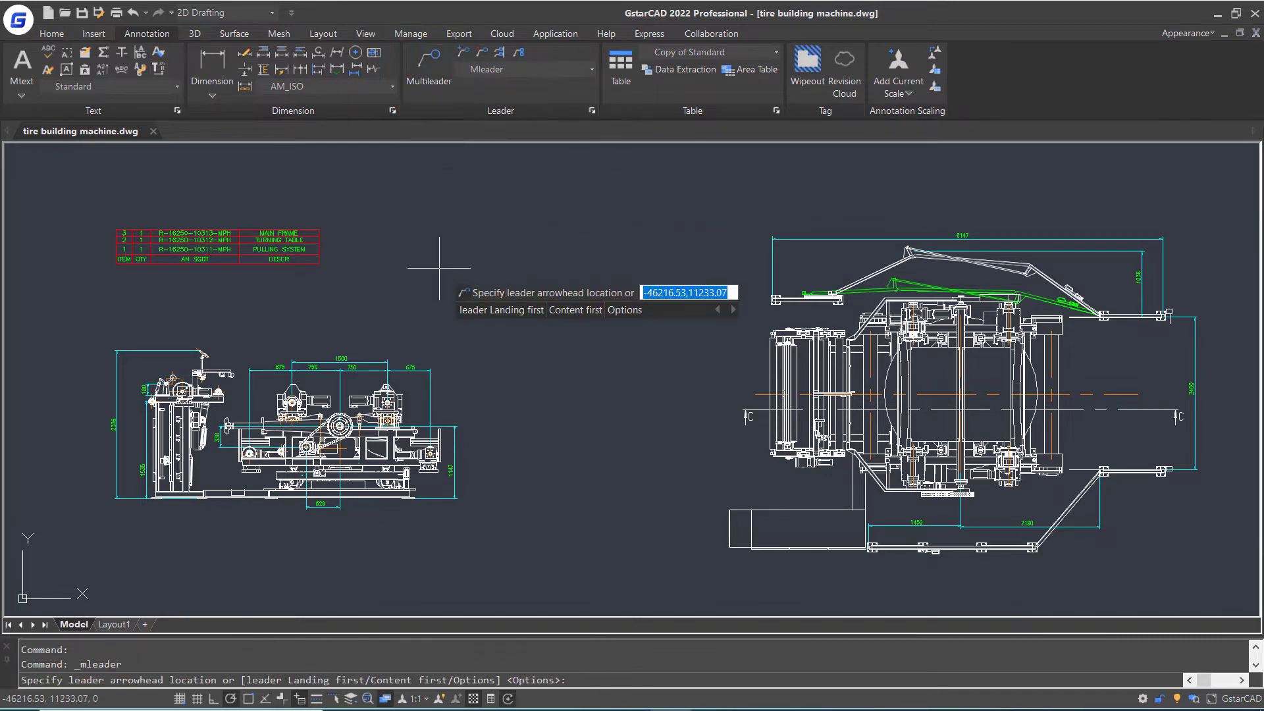
pyautogui.scroll(8, 460, 471)
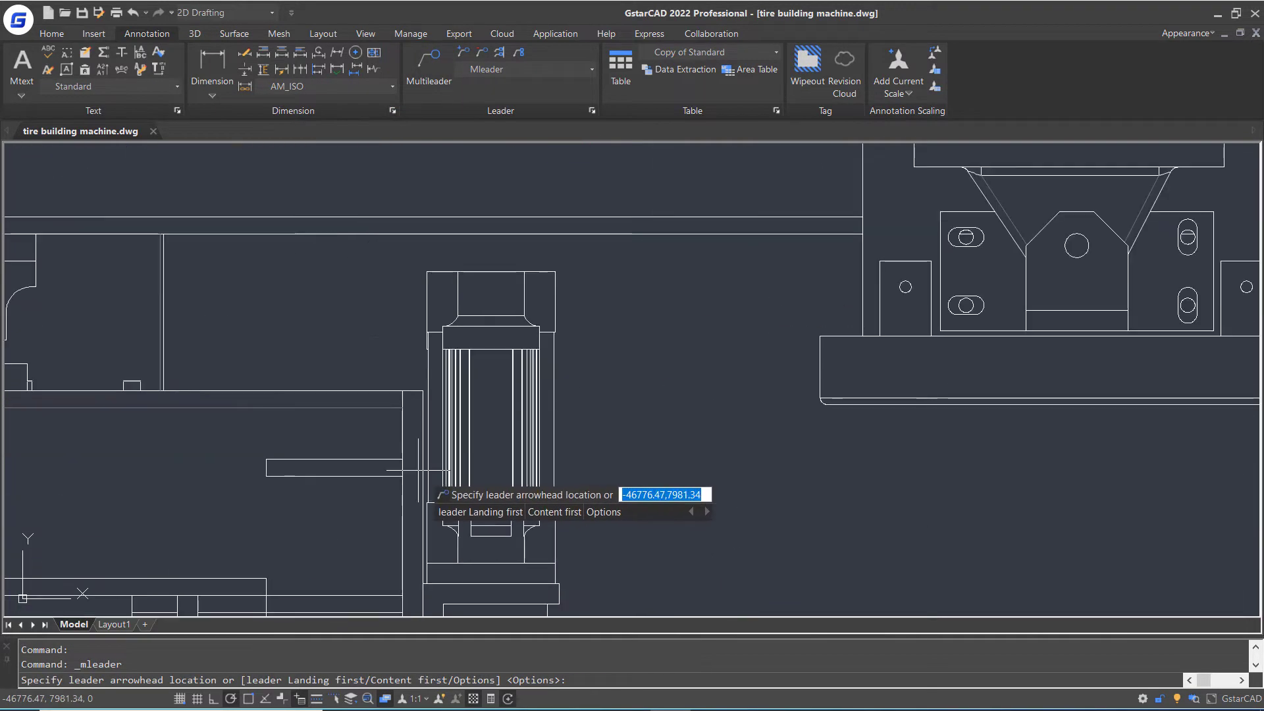
pyautogui.click(498, 466)
pyautogui.scroll(-8, 530, 550)
pyautogui.scroll(4, 452, 395)
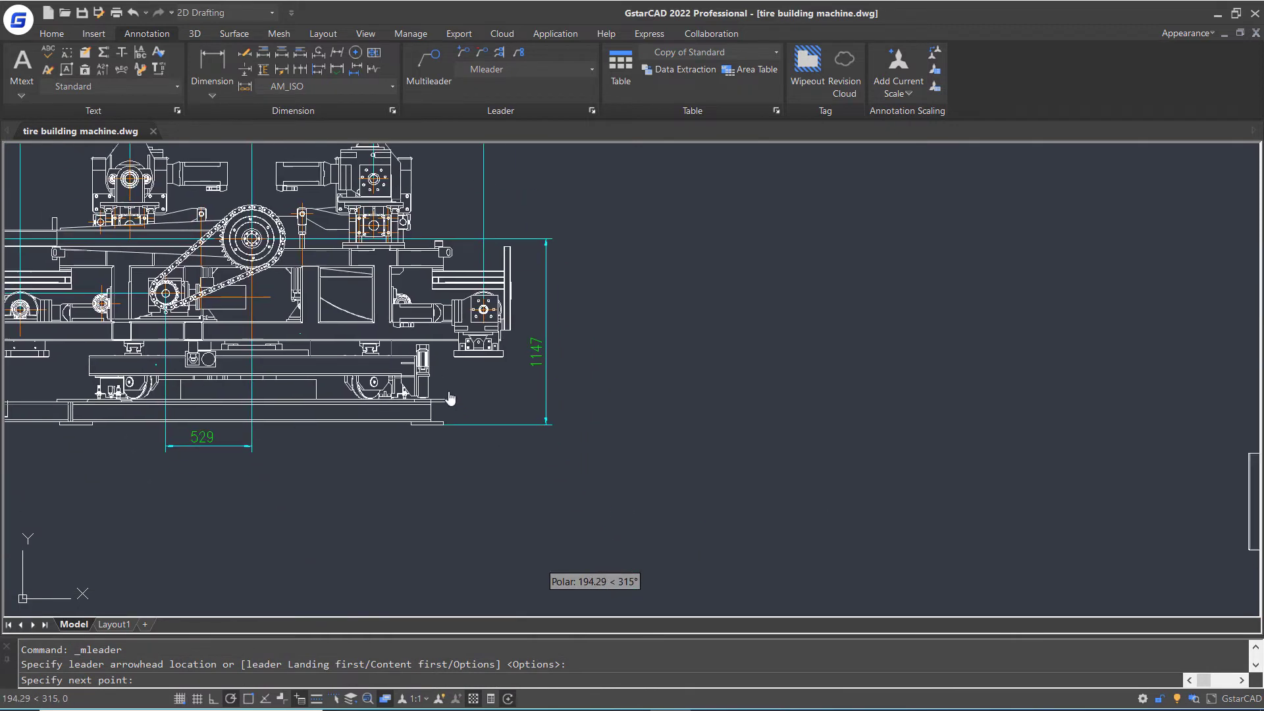
pyautogui.click(479, 488)
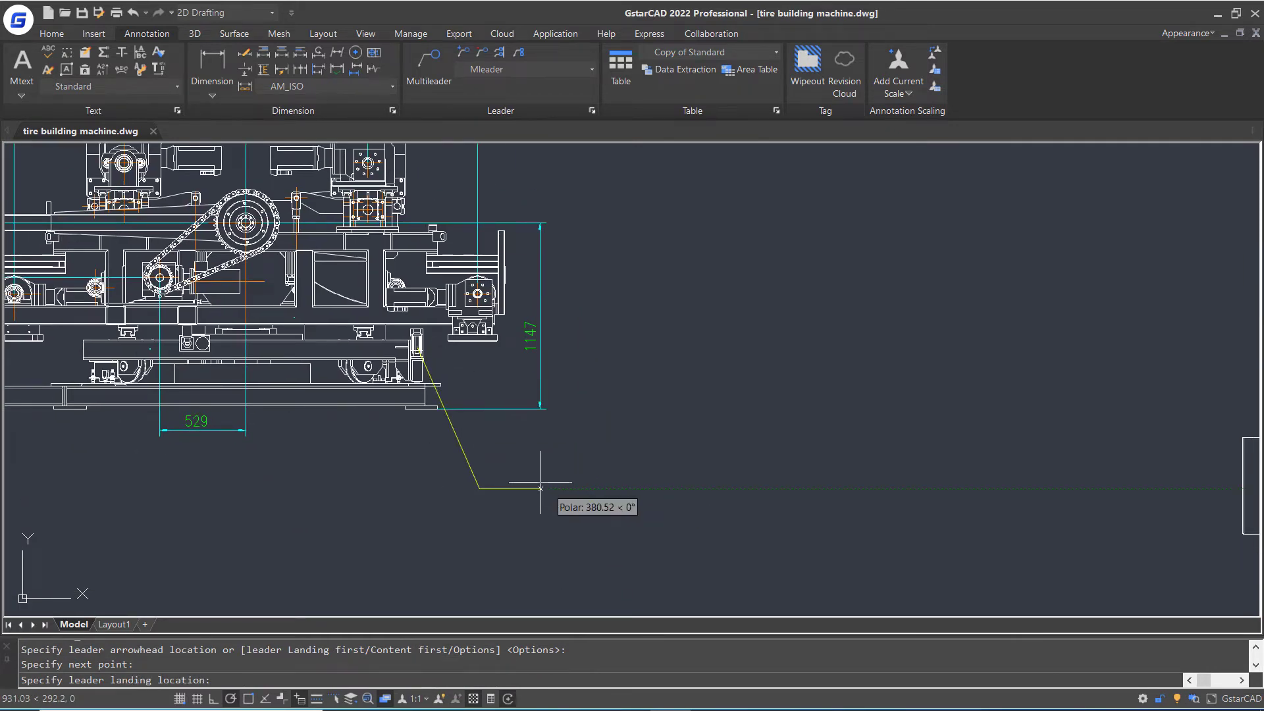
pyautogui.click(553, 488)
pyautogui.write('PNEUMATIC CYLIND')
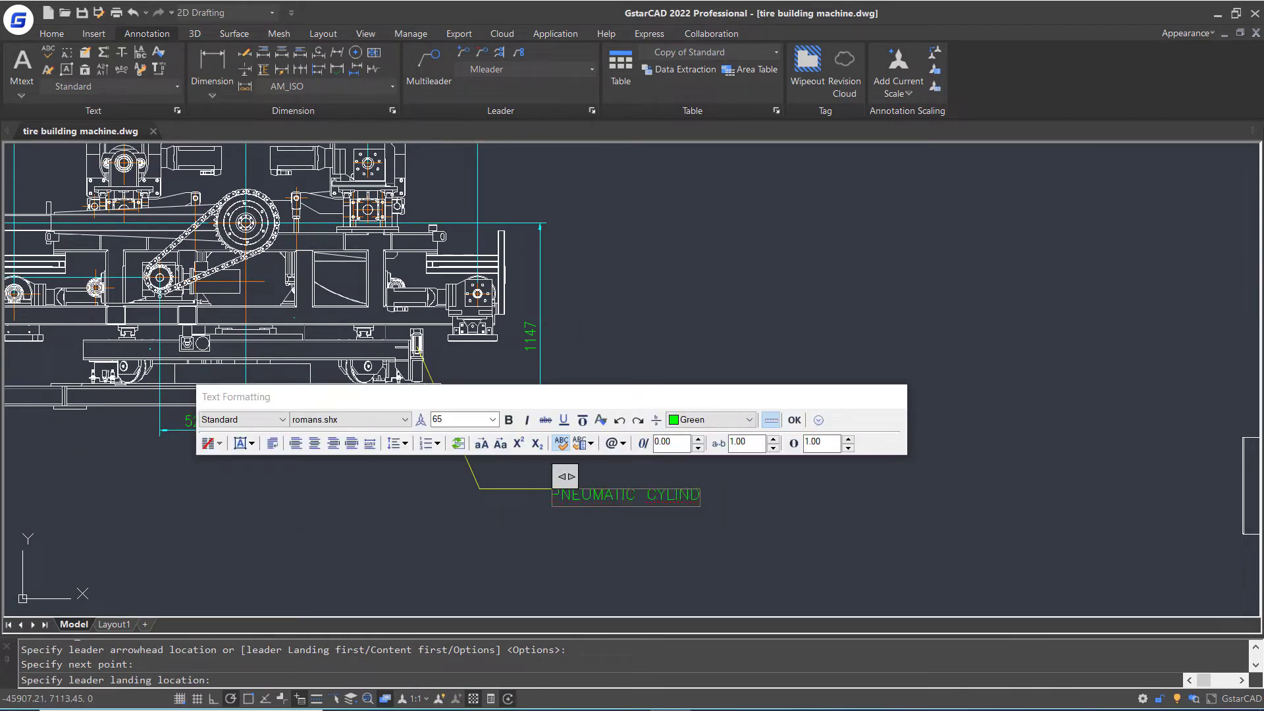
pyautogui.write('ER:DNC-63-50-PPV-A FEXTO')
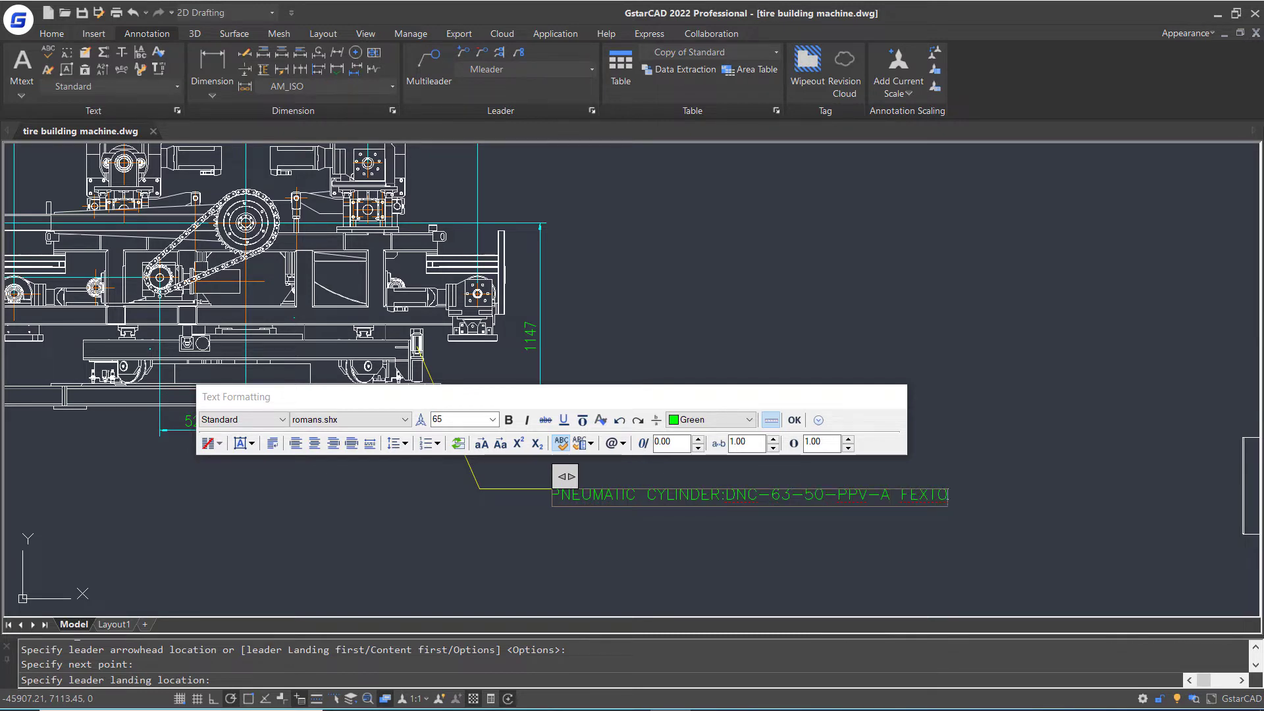
pyautogui.click(796, 424)
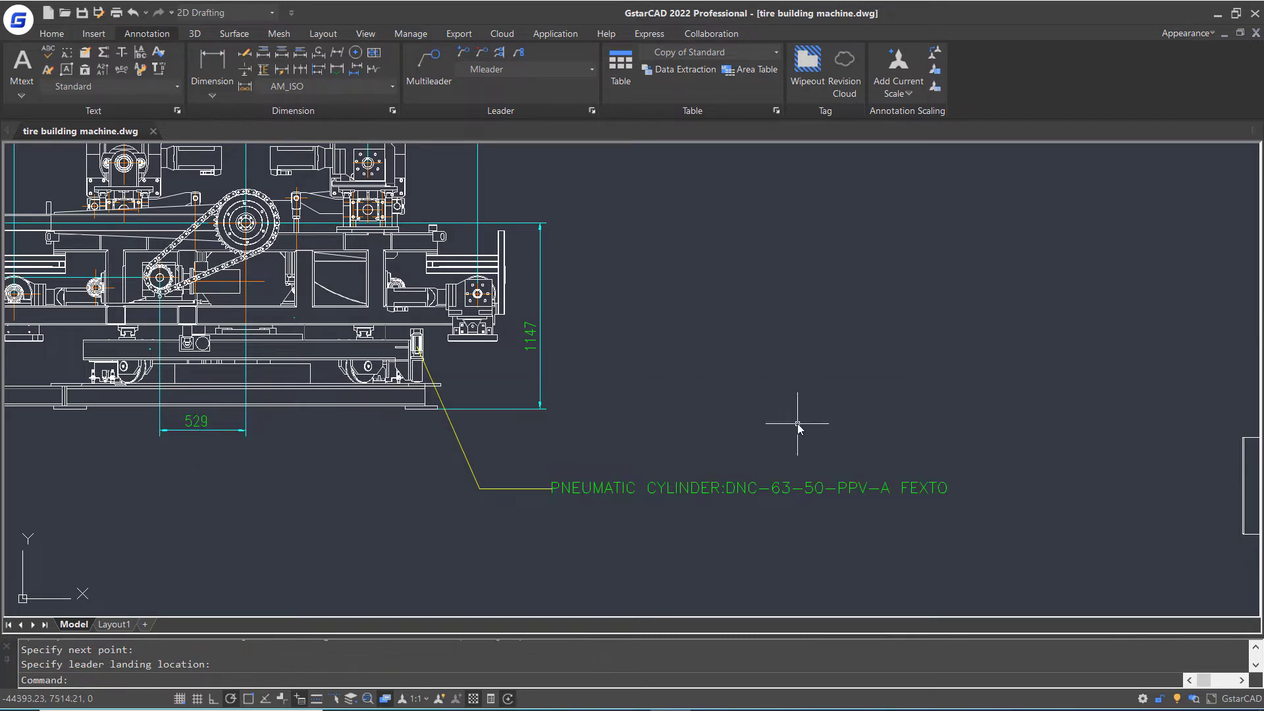
# Add a multileader from the motor down below the front view, with the two lines "MOTOR:DFT71D4-BMG/HR SEW" and "GEARBOX:SA67 SEW"
pyautogui.click(428, 66)
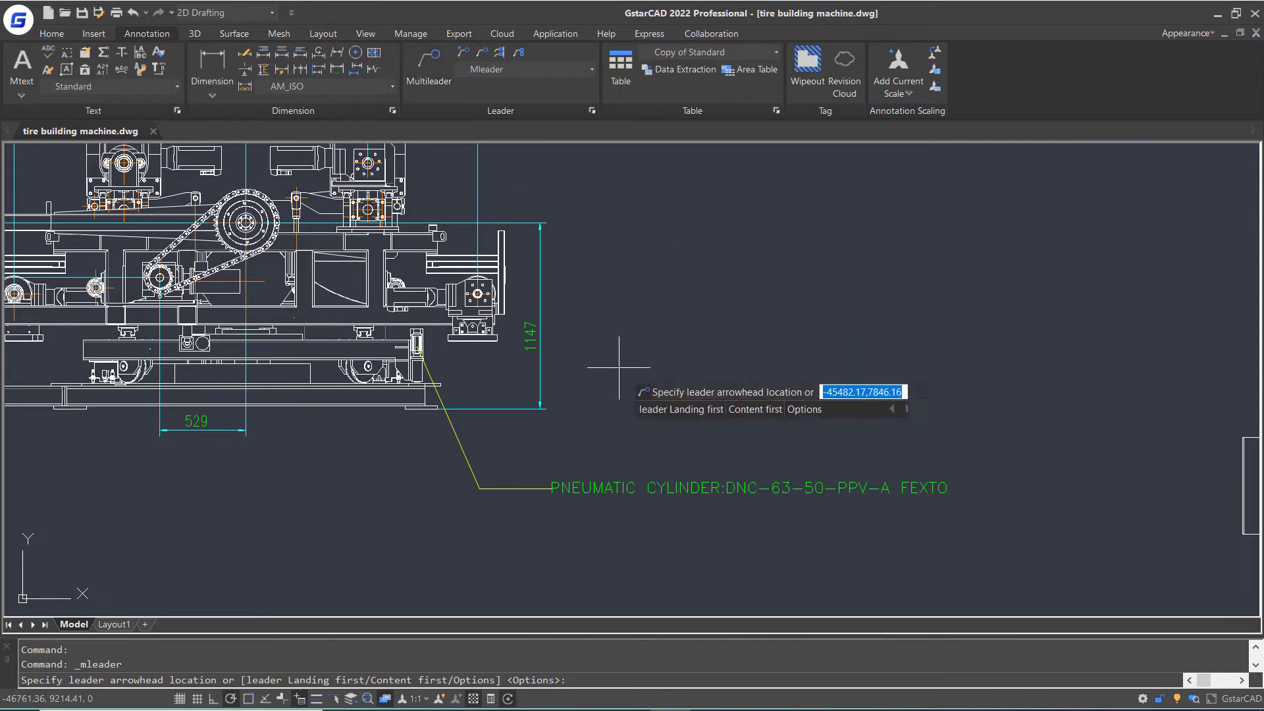
pyautogui.click(221, 281)
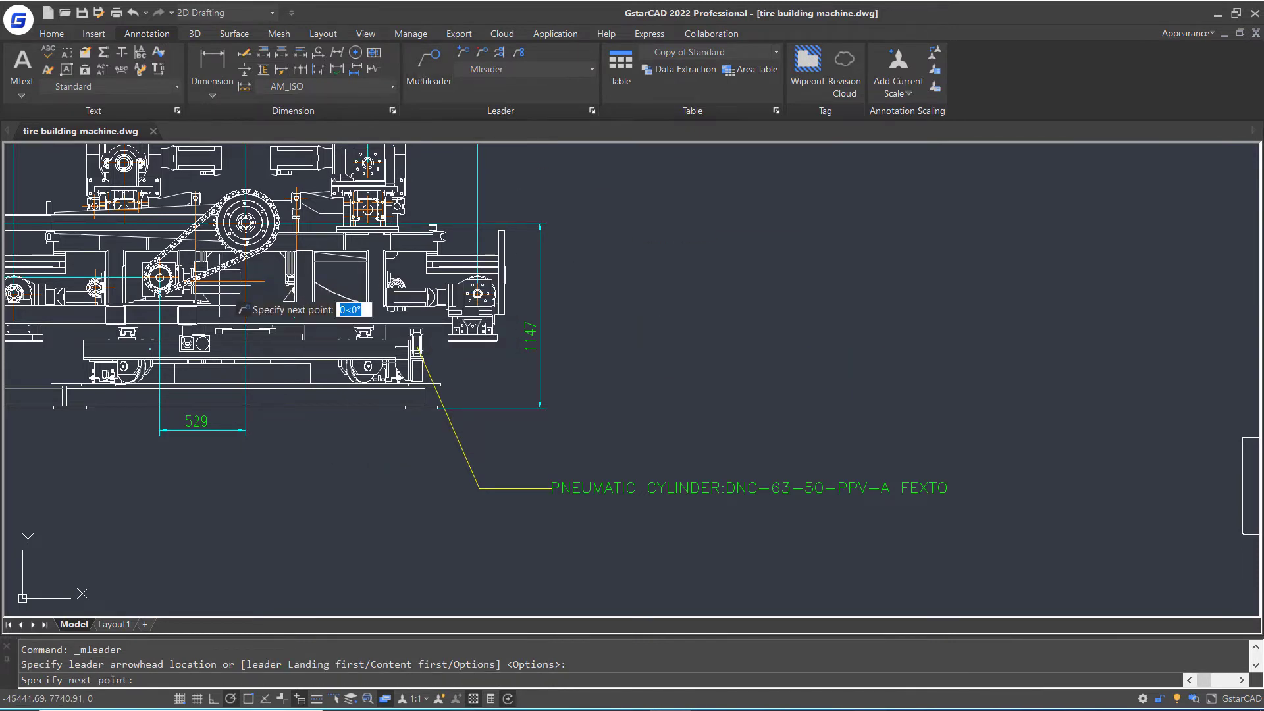
pyautogui.click(219, 563)
pyautogui.write('MOTOR')
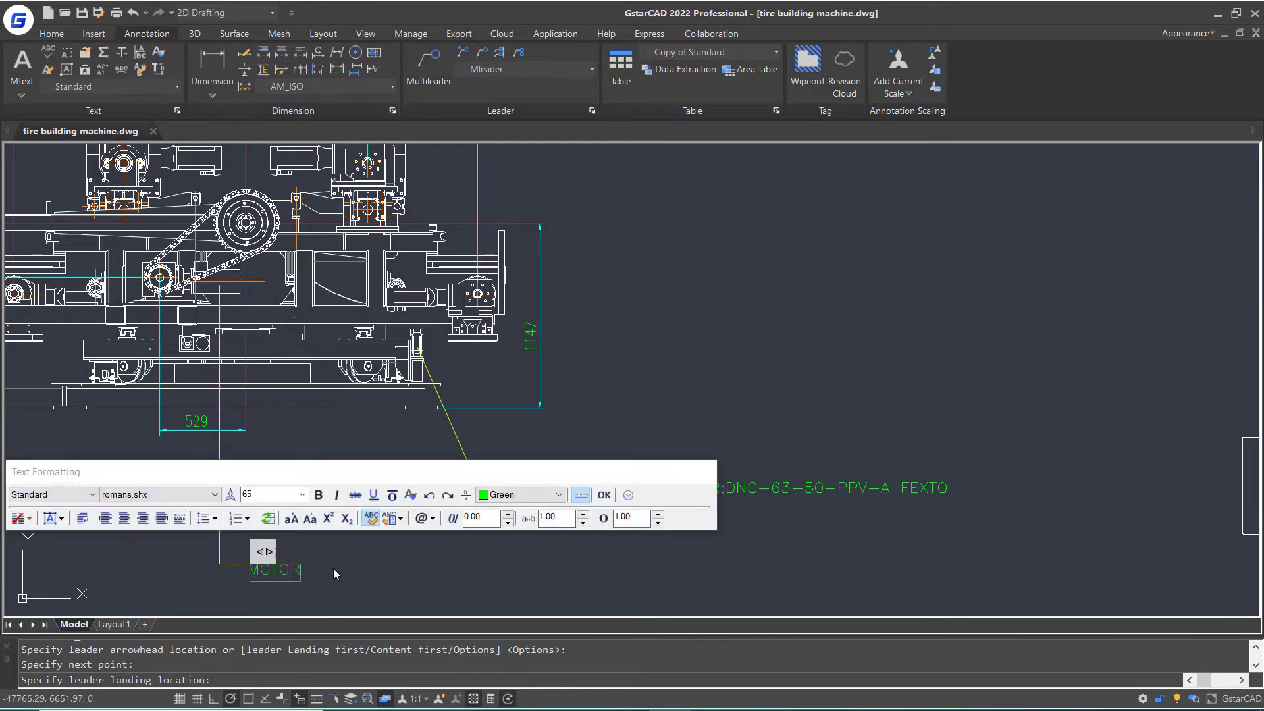
pyautogui.write(':DFT71D4-BMG/HR SEW')
pyautogui.press('Return')
pyautogui.write('GEARBOX:SA67 SEW')
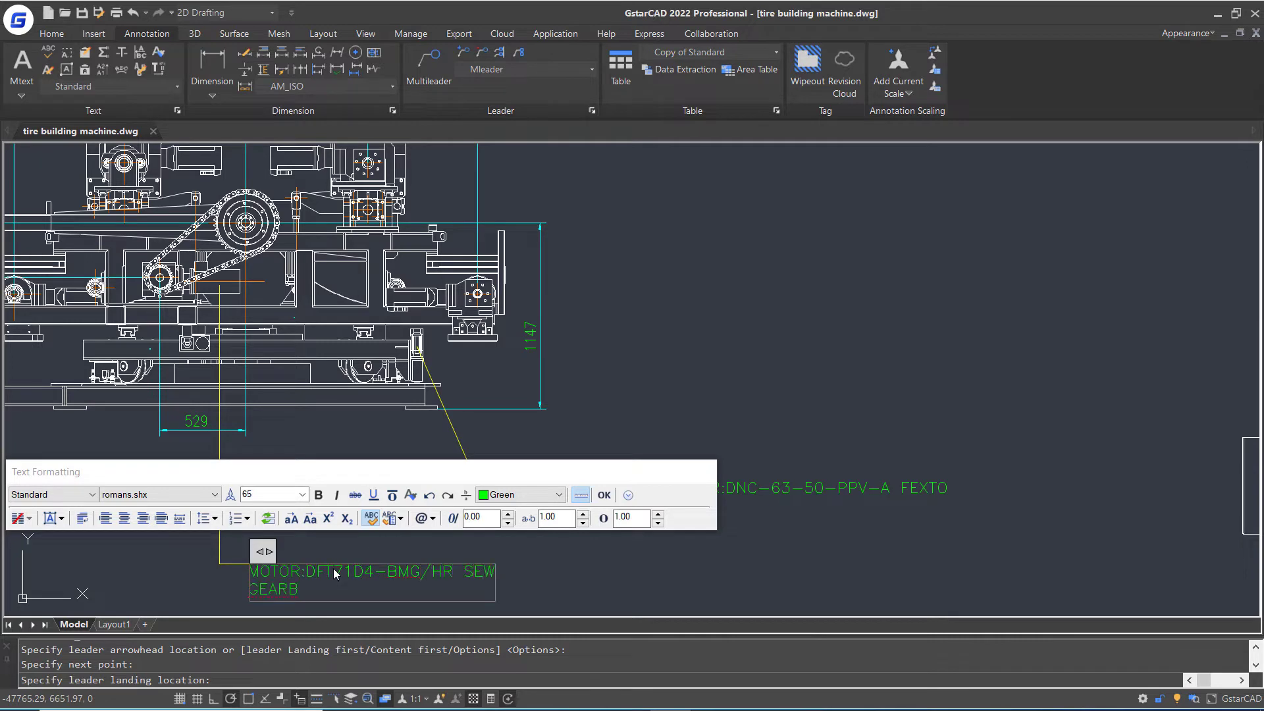
pyautogui.click(604, 496)
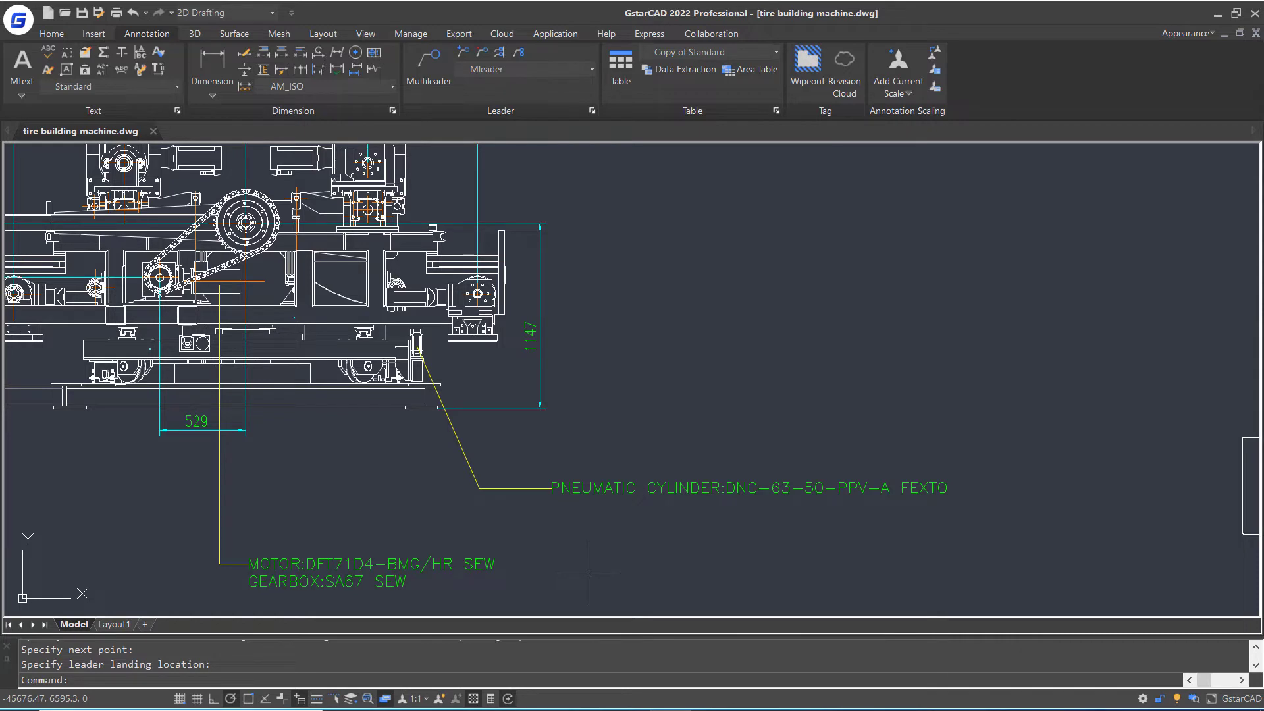
# Using the Mleader block style, place a landing-first multileader with tag number 1 above the side view, pointing to its upper horizontal beam
pyautogui.click(590, 70)
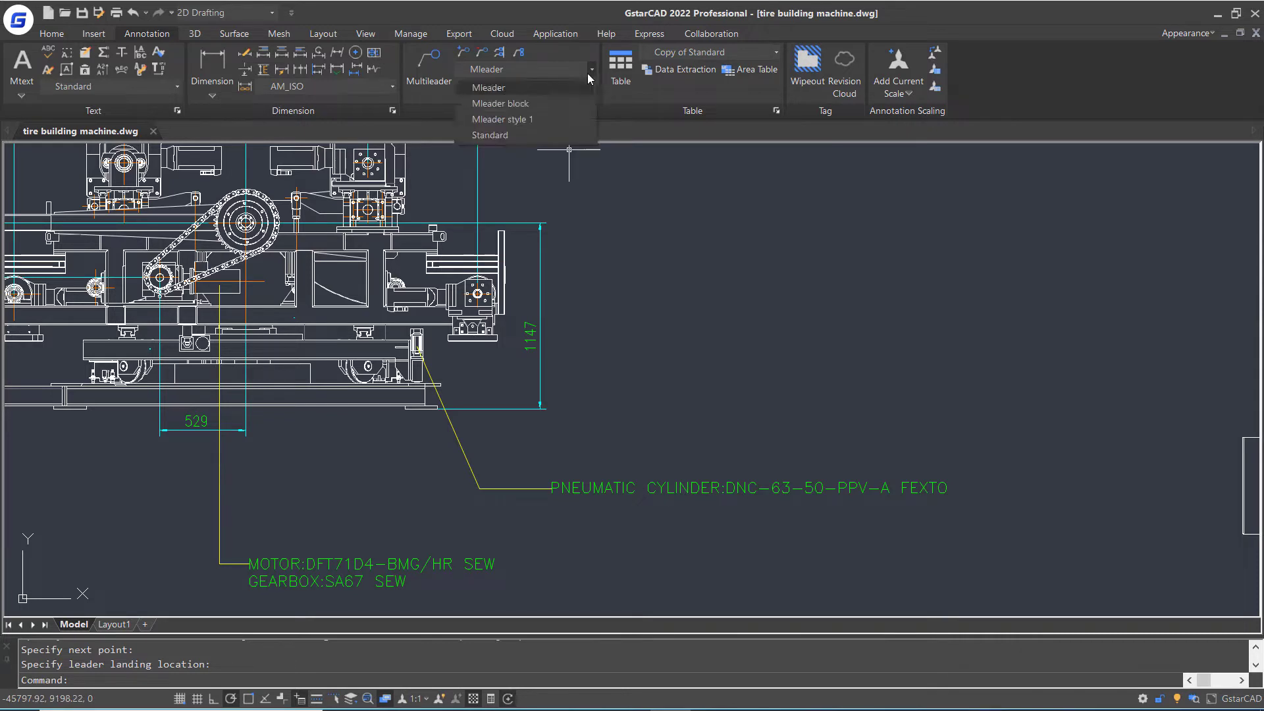
pyautogui.click(565, 108)
pyautogui.scroll(-4, 601, 236)
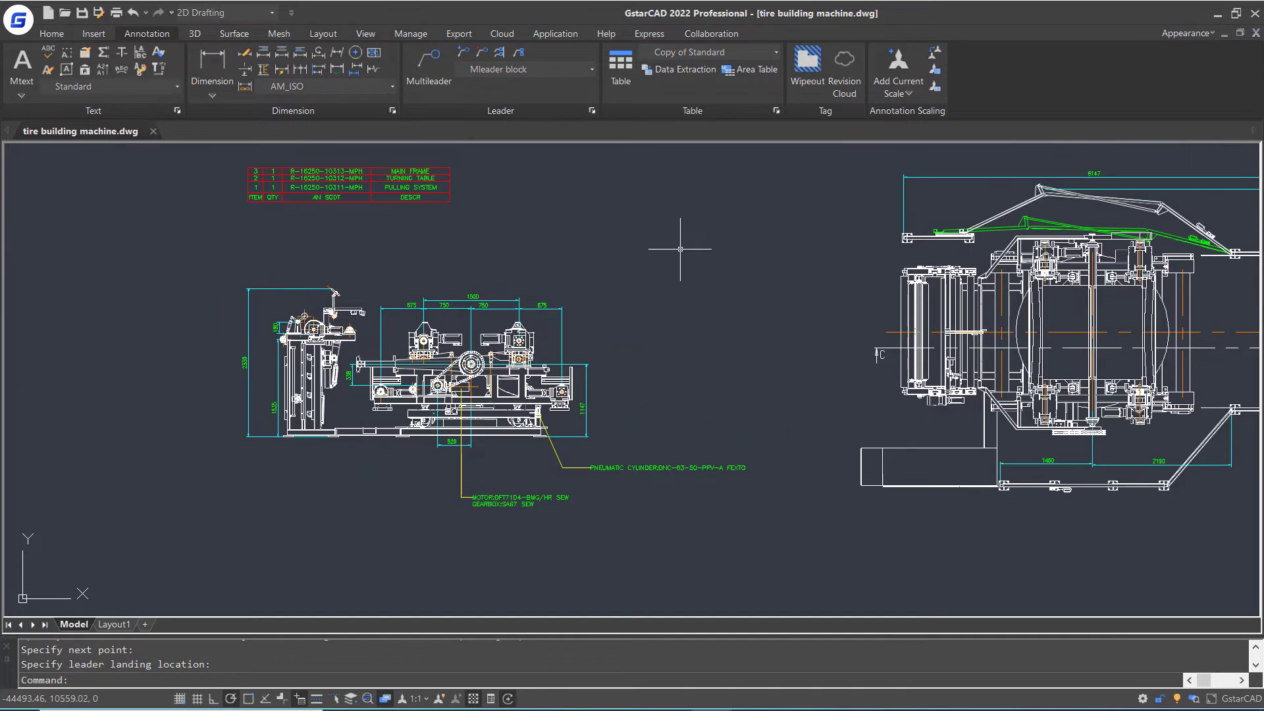
pyautogui.click(428, 65)
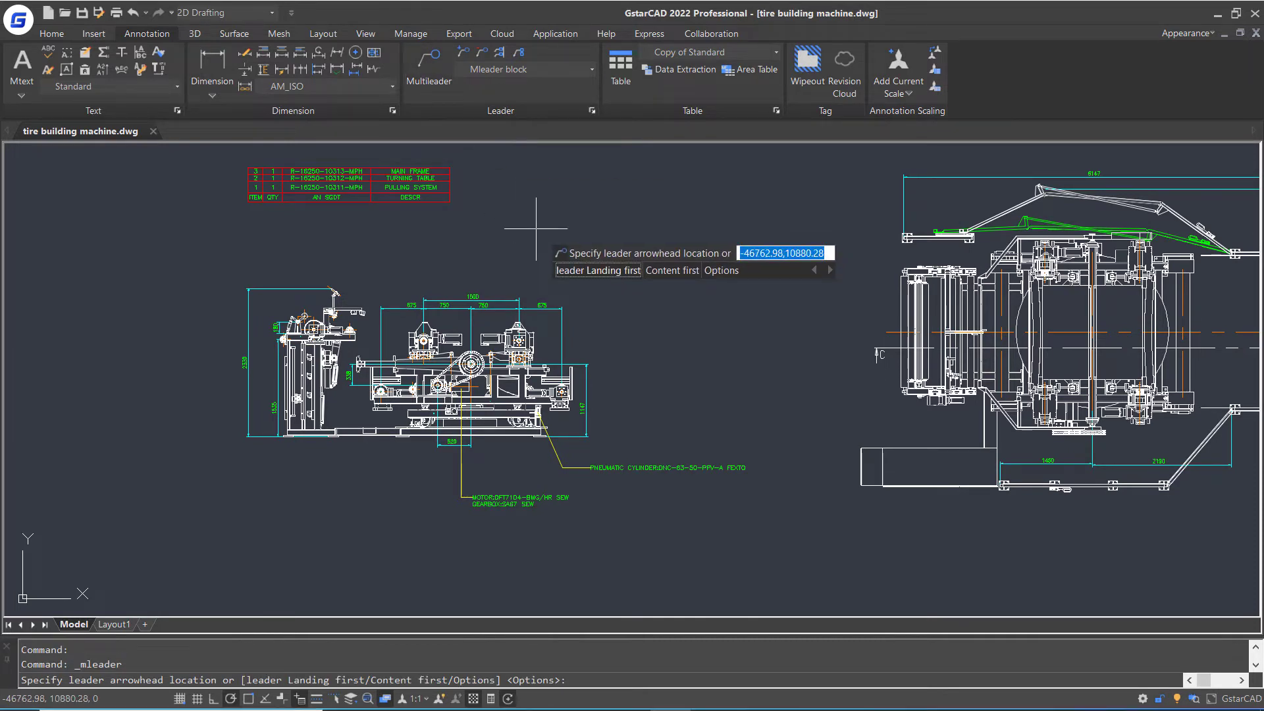
pyautogui.click(630, 271)
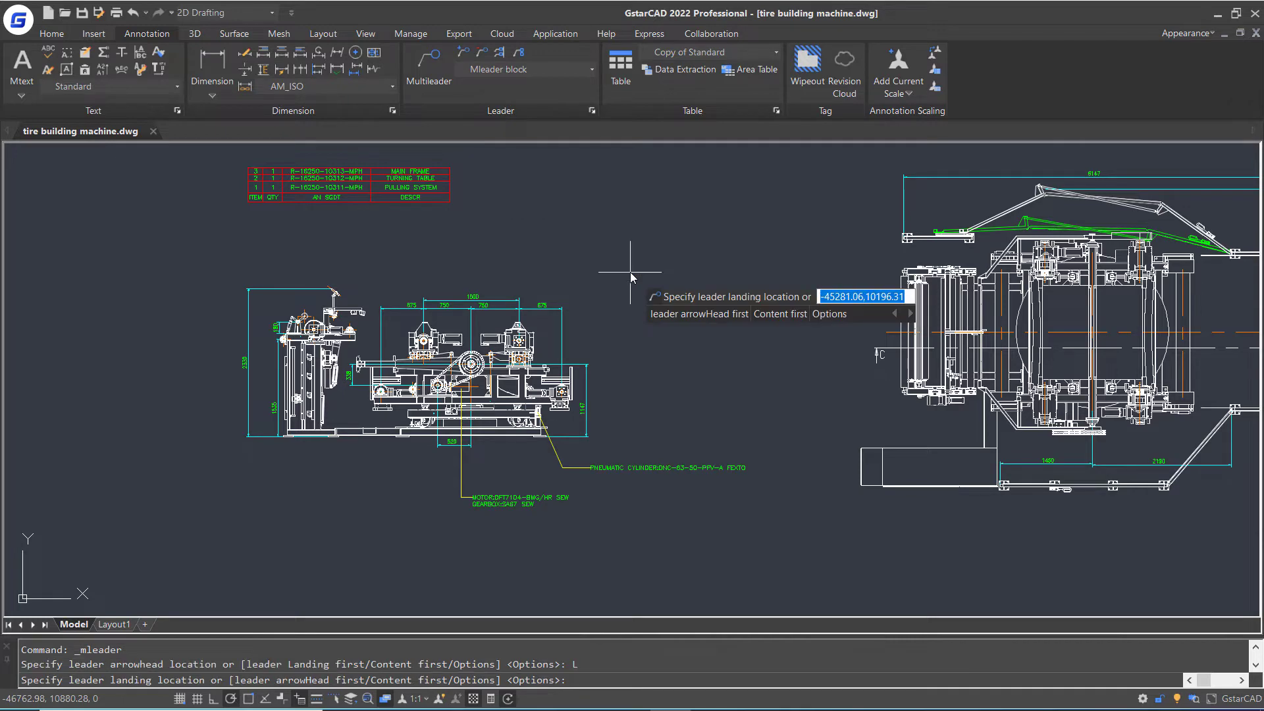
pyautogui.click(316, 255)
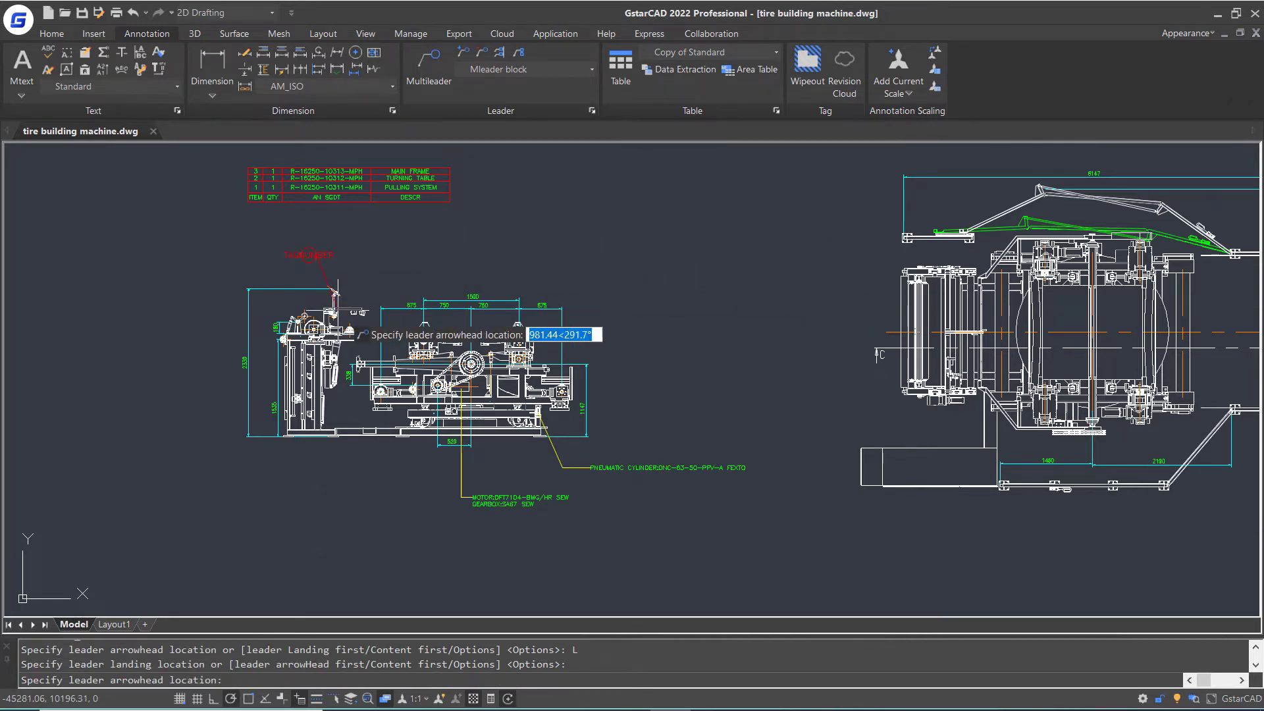
pyautogui.scroll(6, 395, 348)
pyautogui.moveTo(193, 475); pyautogui.dragTo(278, 277, button='middle')
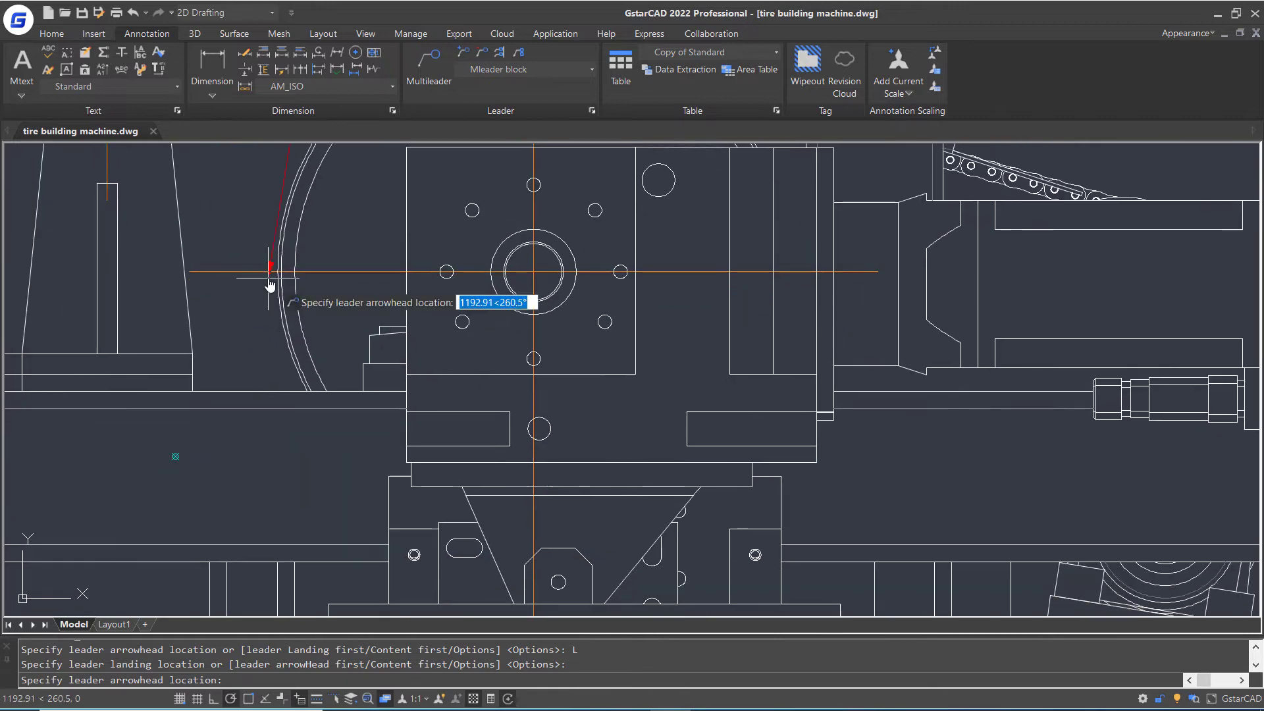
pyautogui.click(175, 453)
pyautogui.write('1')
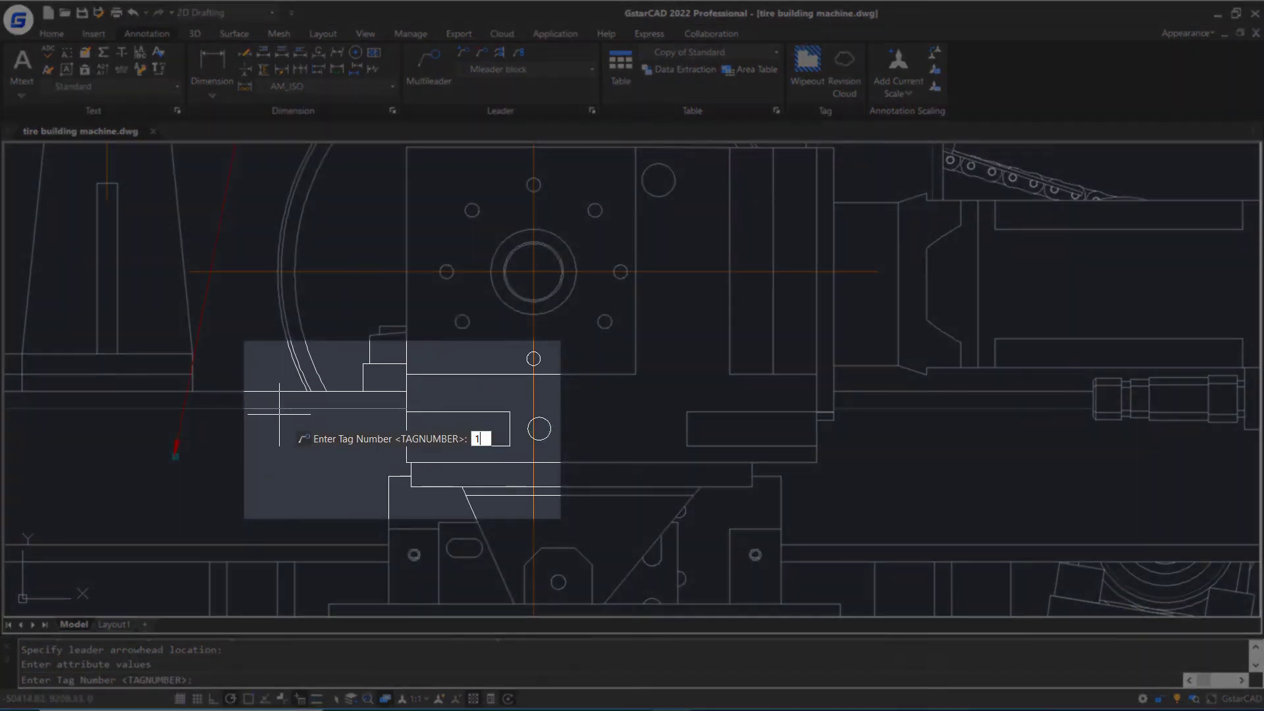
pyautogui.press('Return')
pyautogui.scroll(-6, 282, 417)
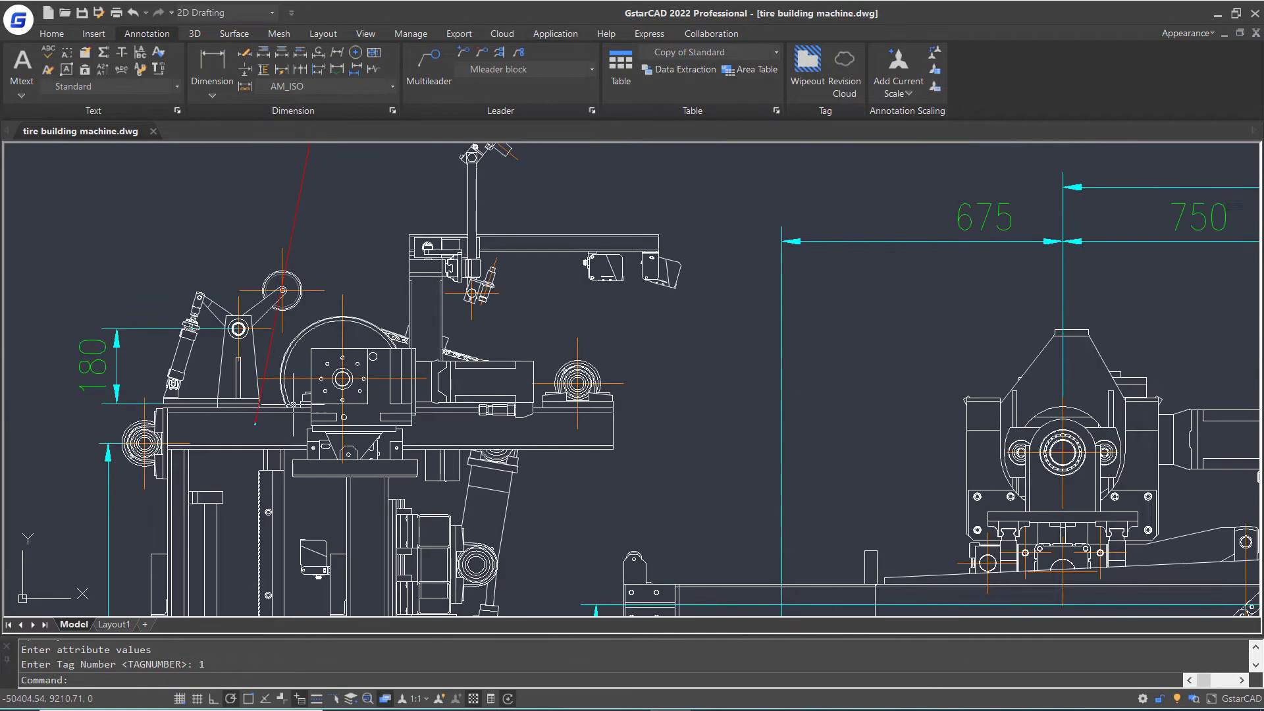
# Place a content-first block multileader with tag number 2 above the front view's left unit, with its arrowhead on the lower frame beam
pyautogui.press('Return')
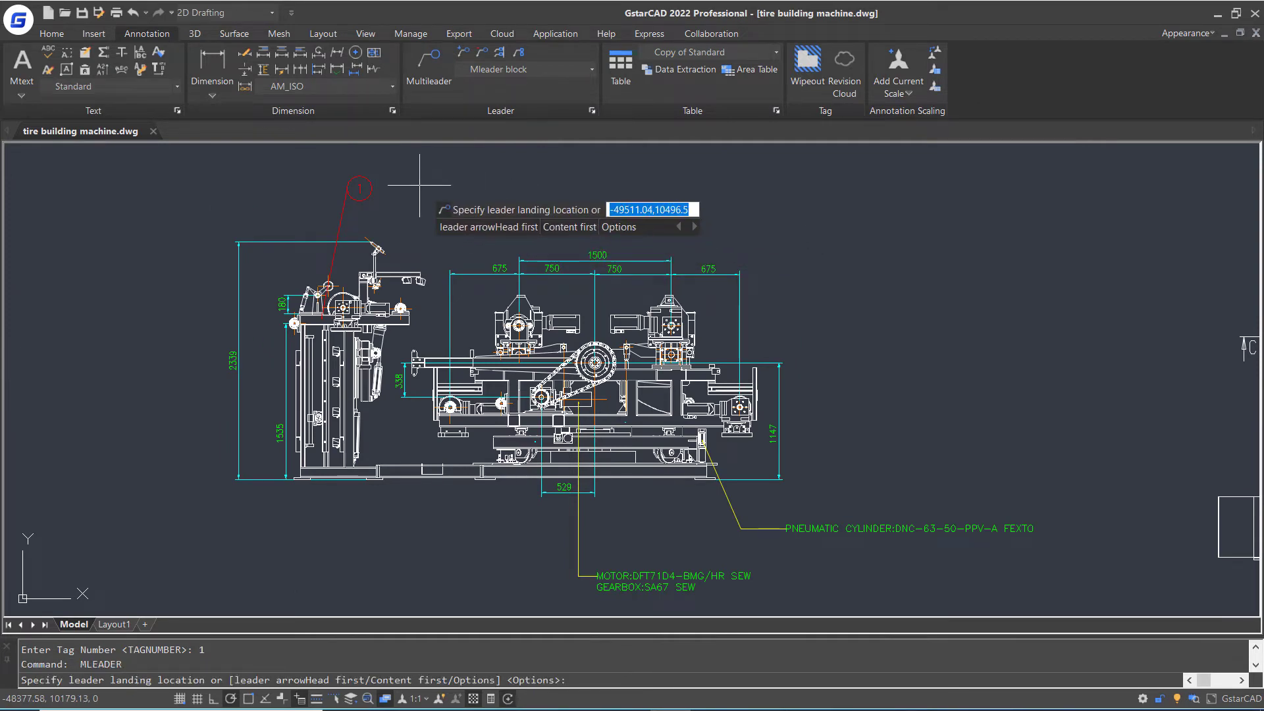
pyautogui.press('Down')
pyautogui.press('Down')
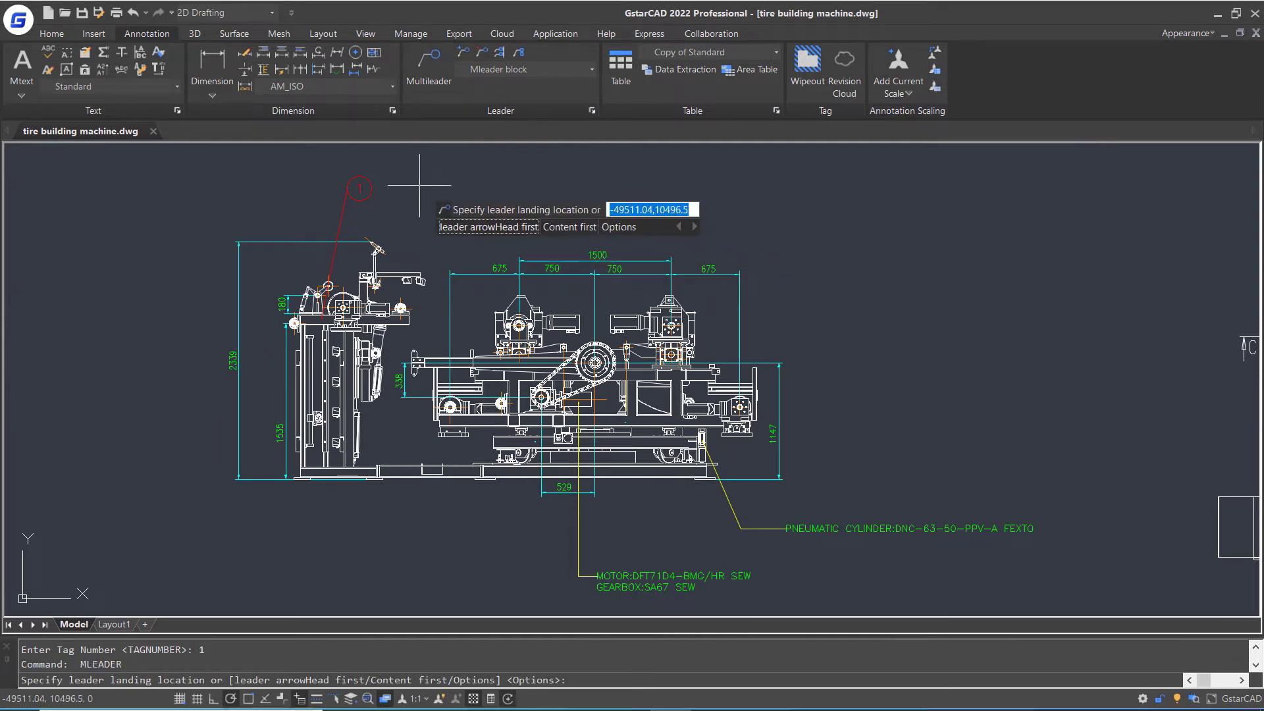
pyautogui.click(562, 228)
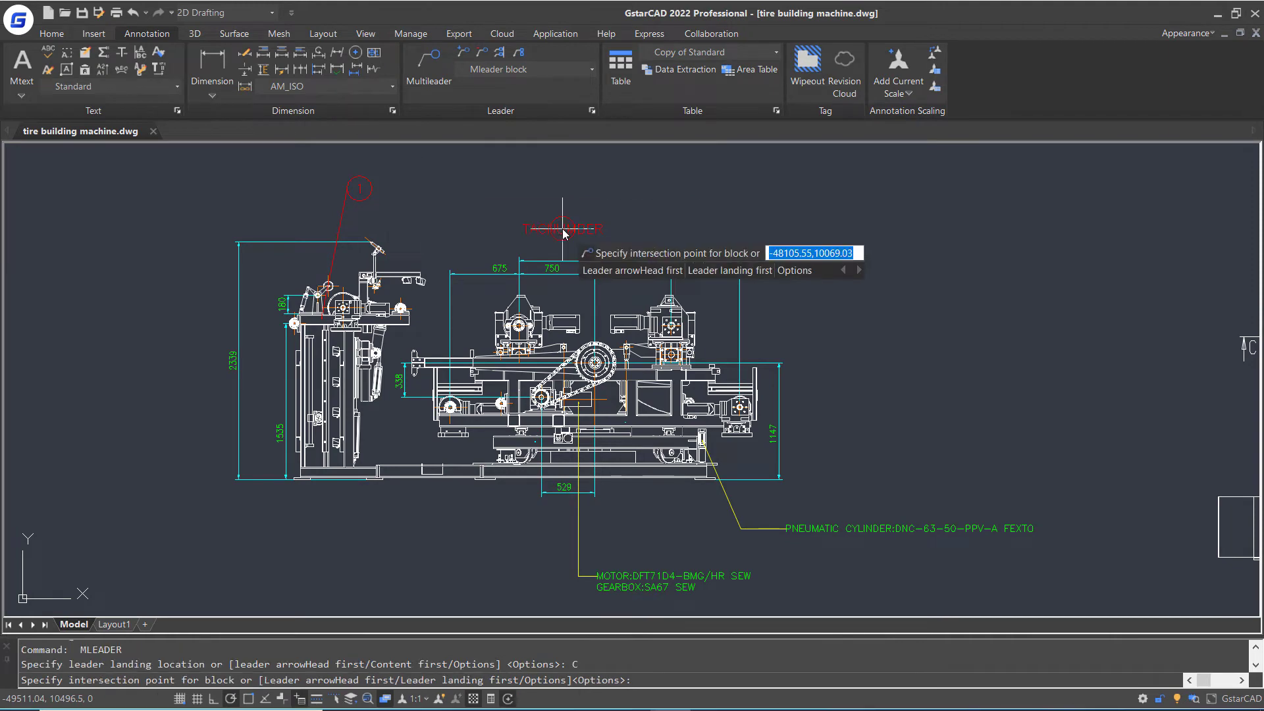
pyautogui.click(521, 187)
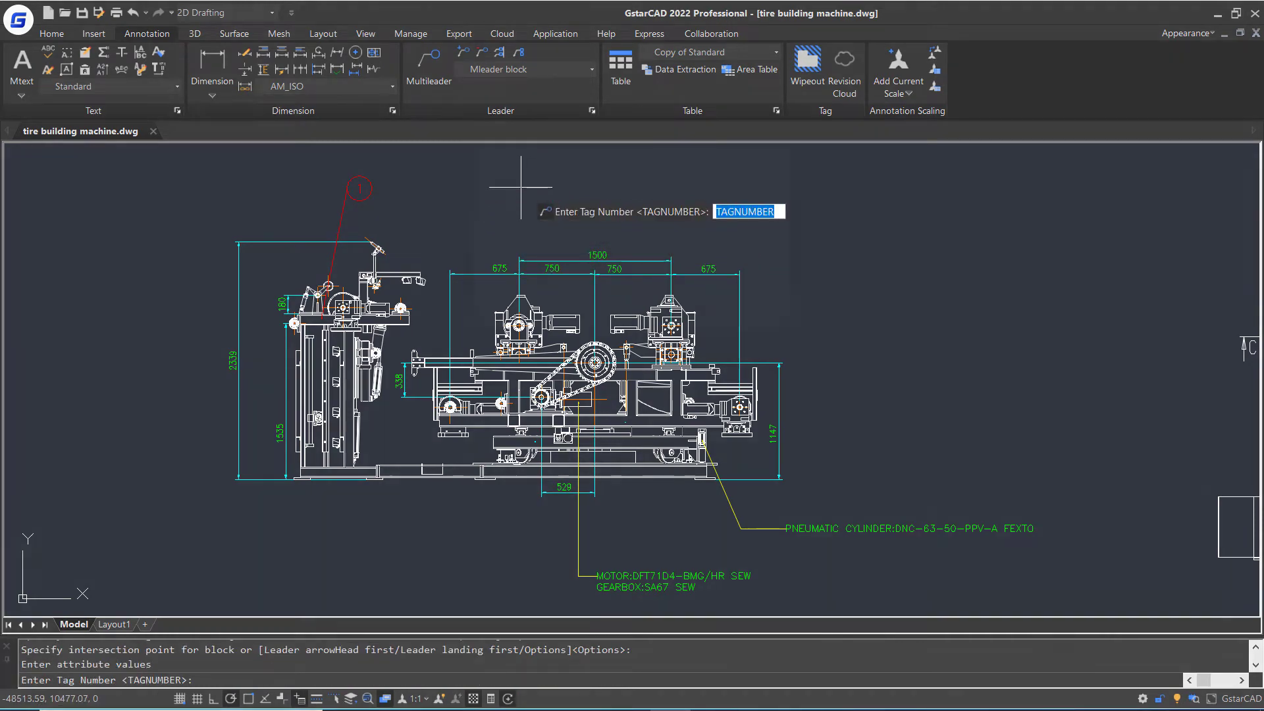
pyautogui.write('2')
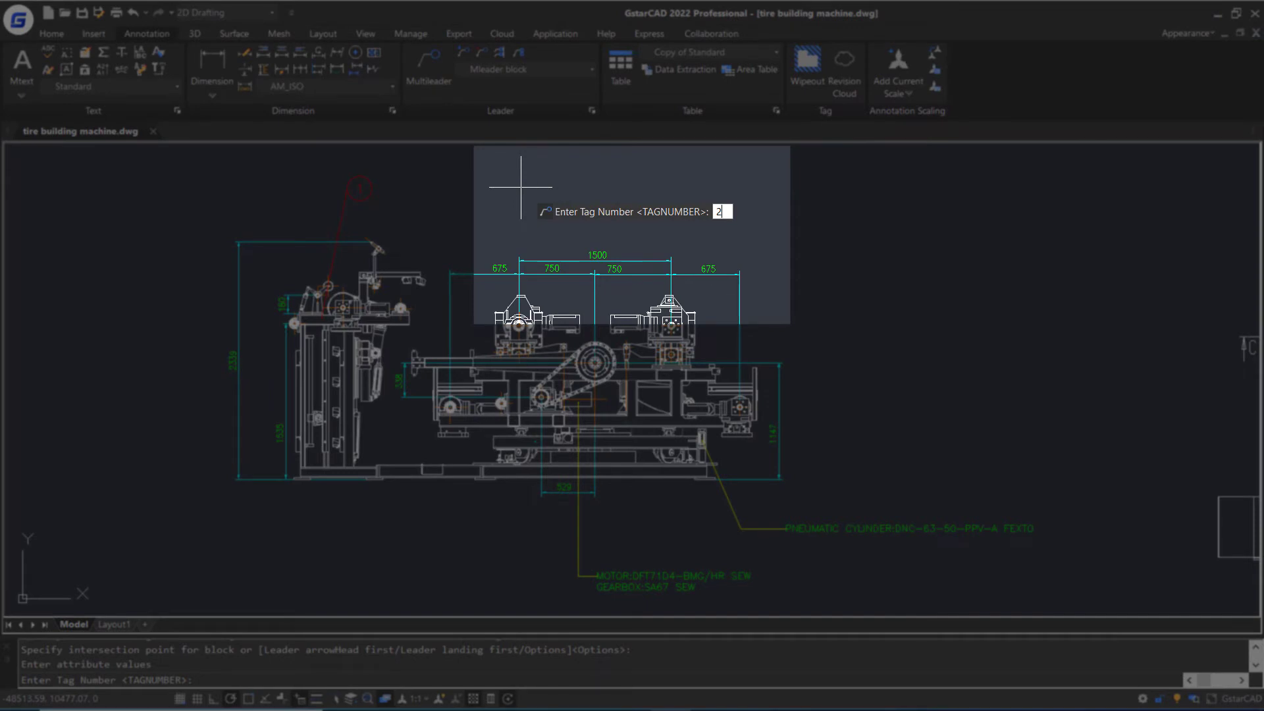
pyautogui.press('Return')
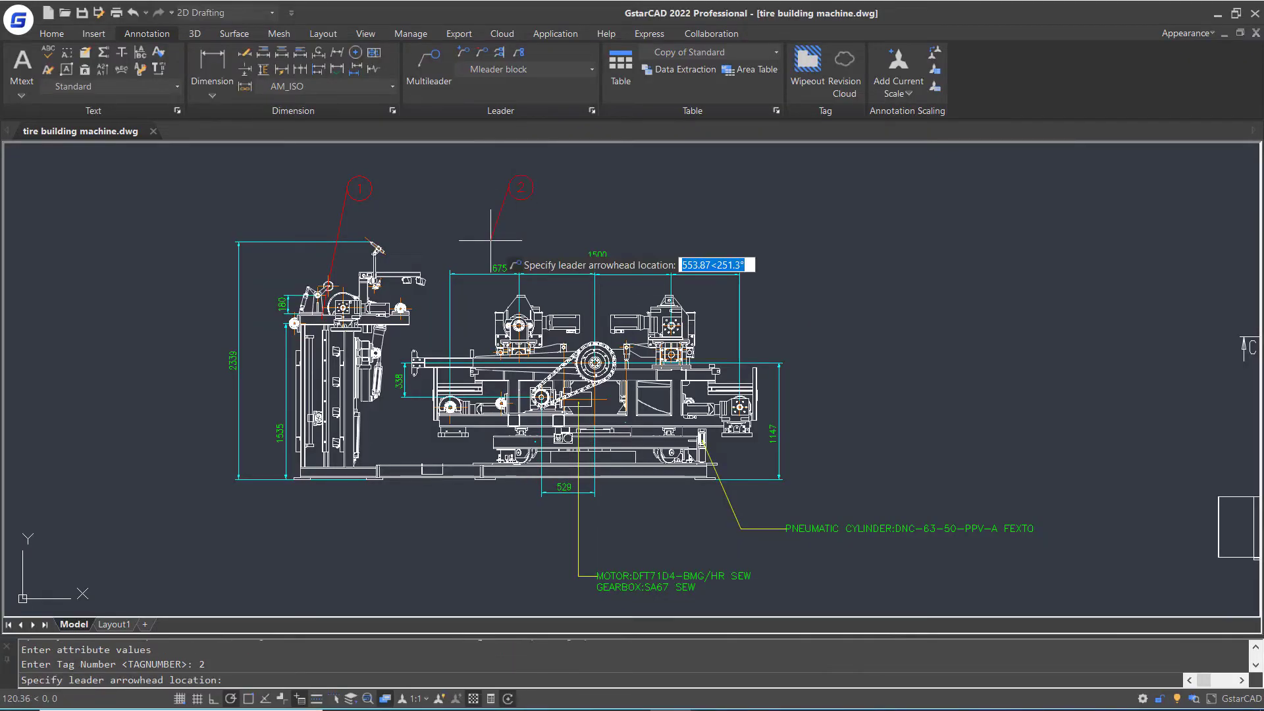
pyautogui.scroll(6, 528, 461)
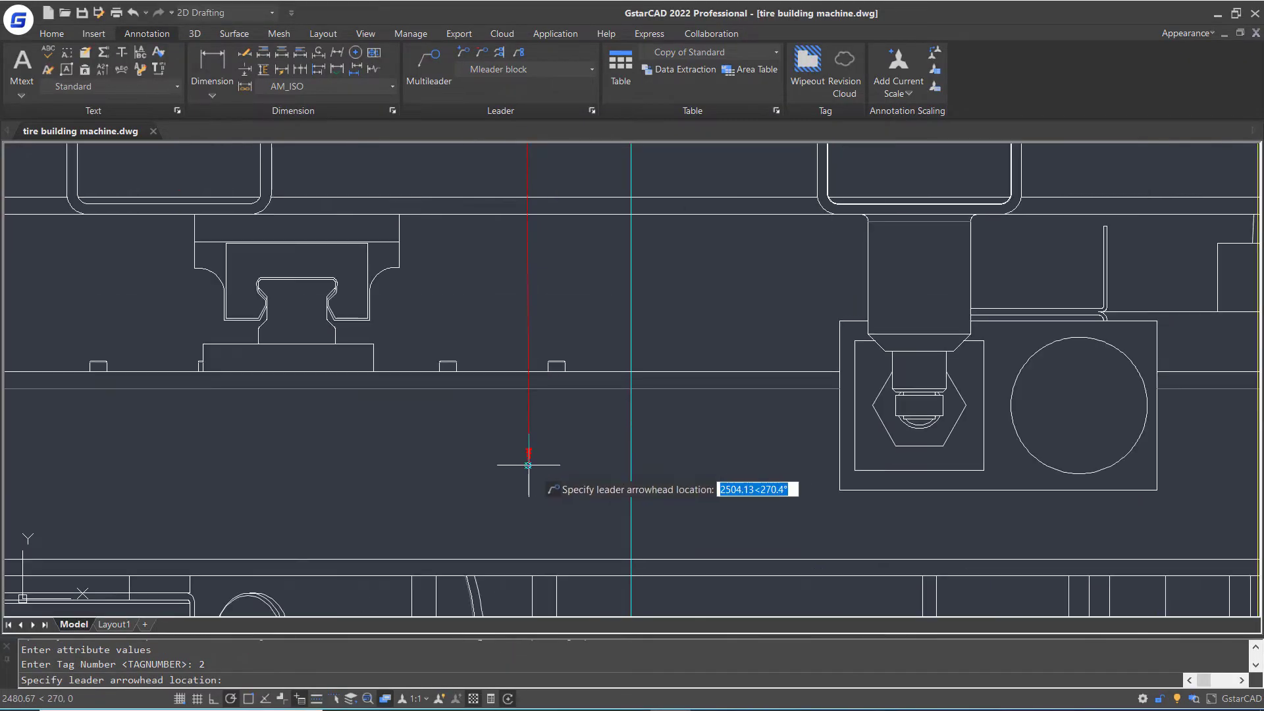
pyautogui.click(528, 465)
pyautogui.scroll(-10, 528, 465)
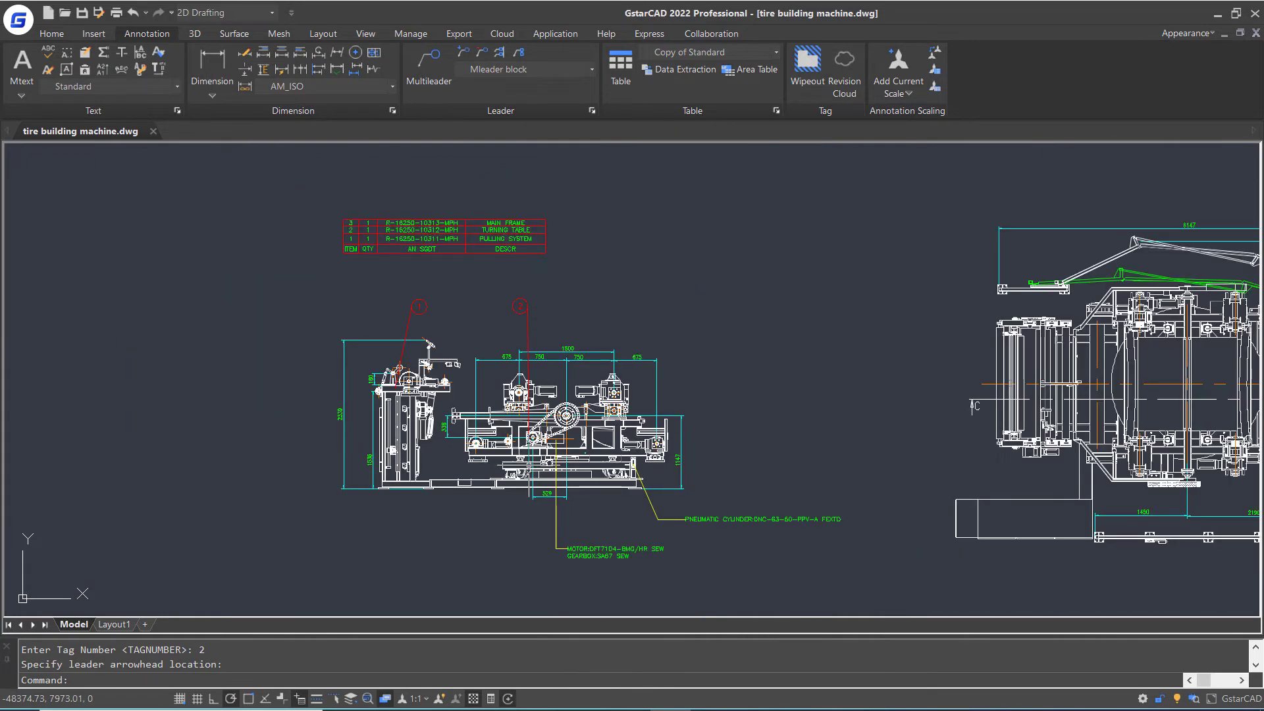
# Place an arrowhead-first block multileader from the front view's main frame beam up to tag number 3, in line with tag 2
pyautogui.click(428, 64)
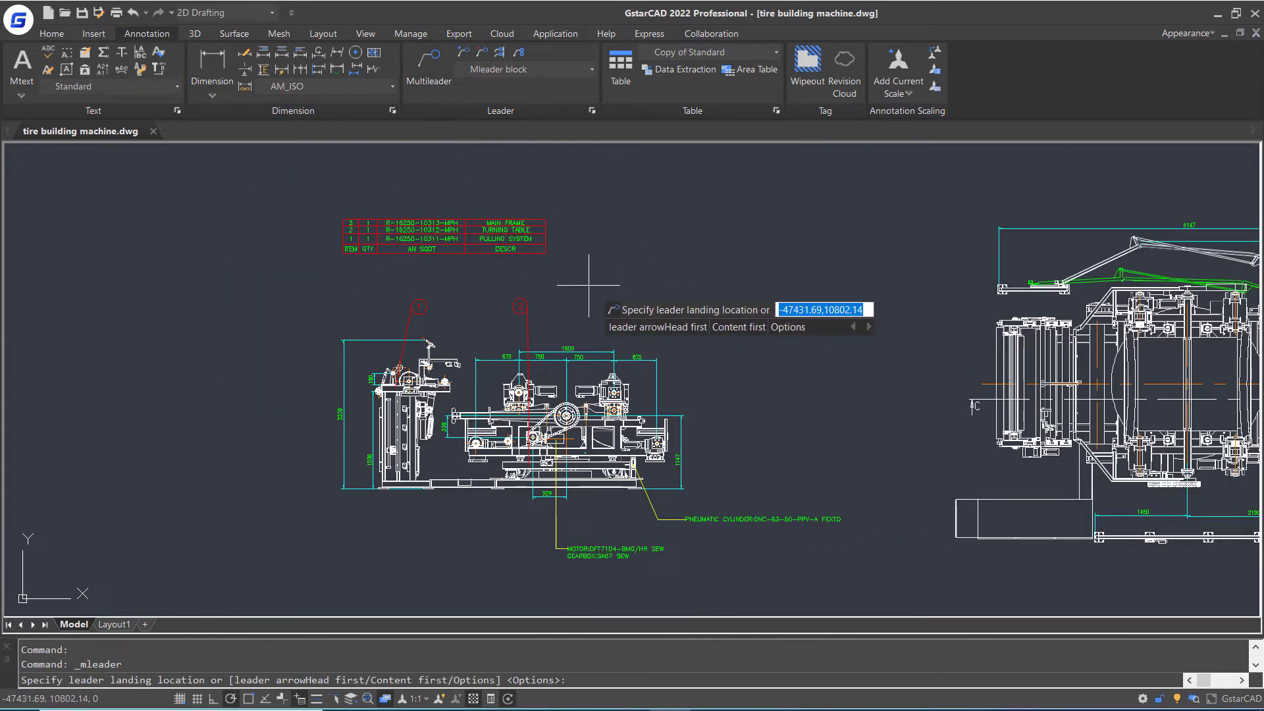
pyautogui.click(654, 327)
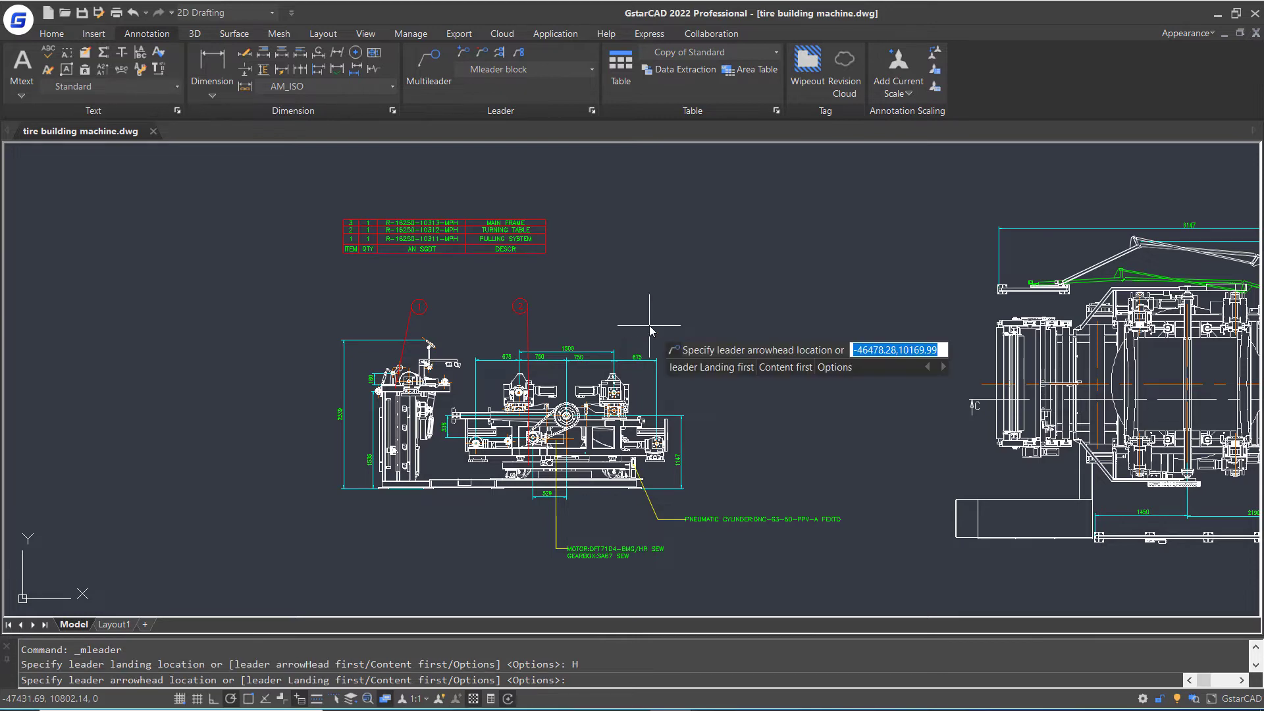
pyautogui.scroll(5, 587, 457)
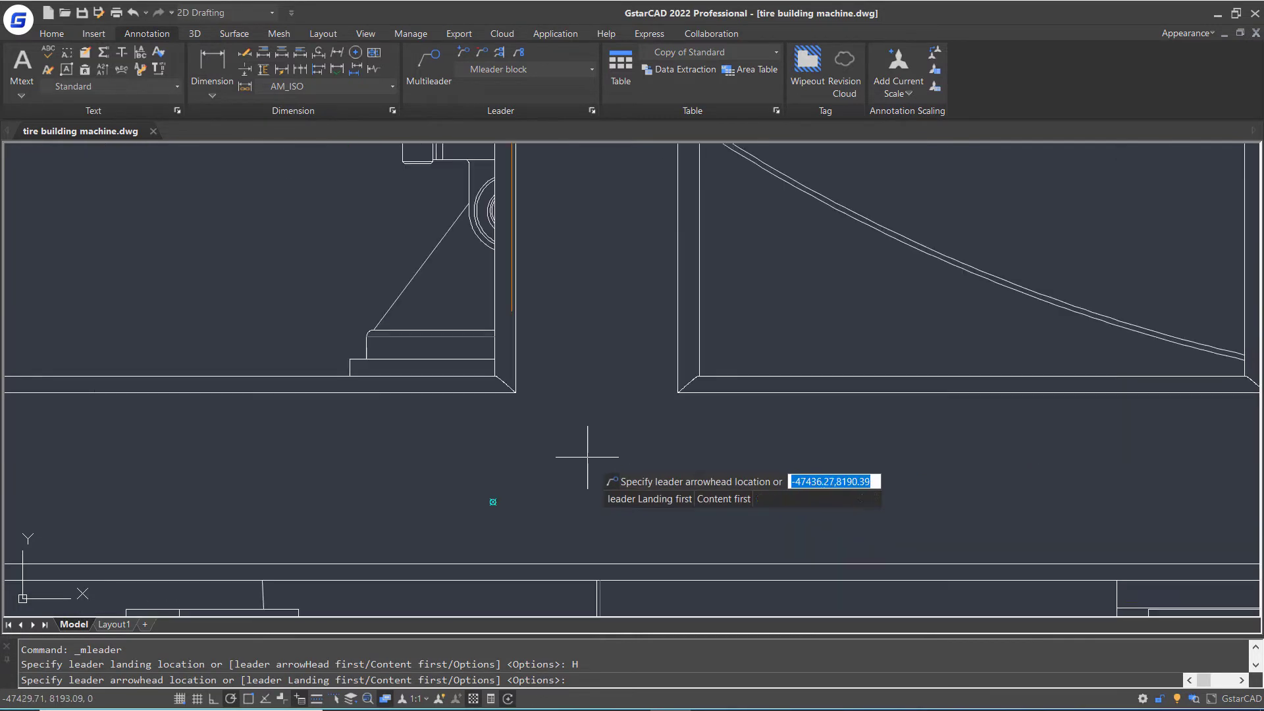
pyautogui.click(493, 499)
pyautogui.scroll(-5, 495, 425)
pyautogui.click(519, 278)
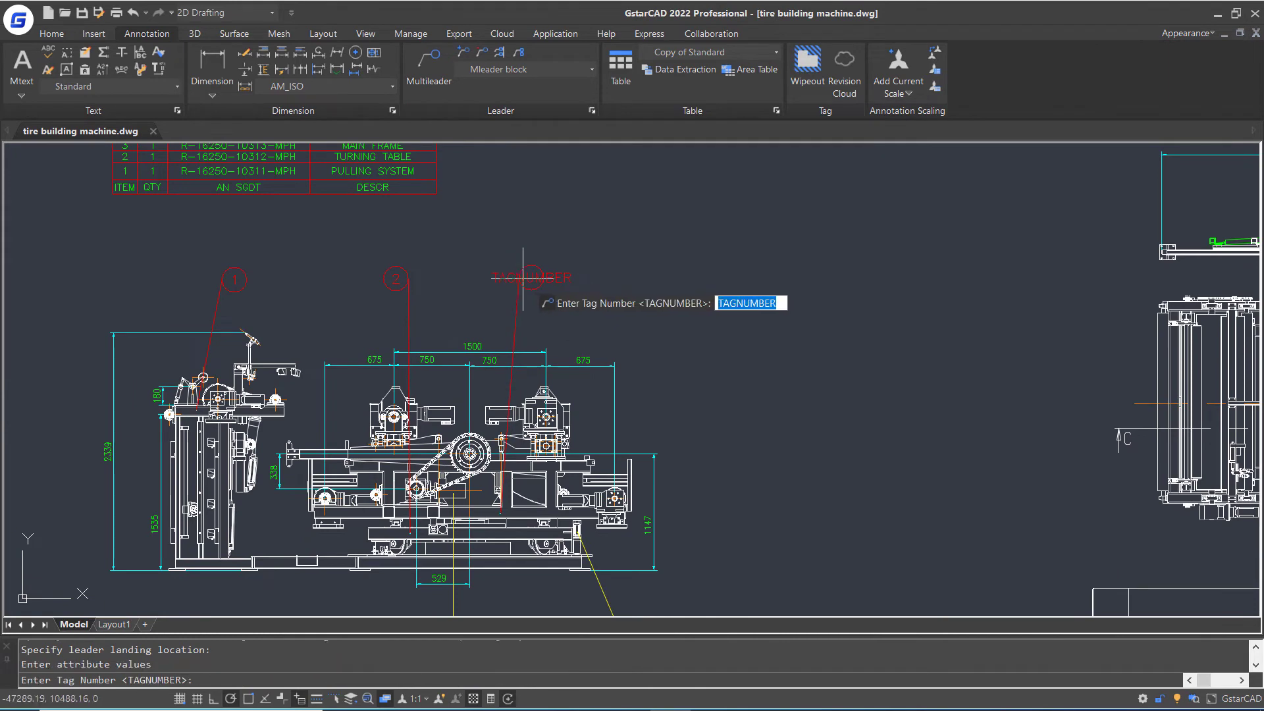
pyautogui.write('3')
pyautogui.press('Return')
# Using Mleader style 1, draw a curved multileader from the plan view's upper-left cylinder to a landing outside the view's upper-left side
pyautogui.click(592, 70)
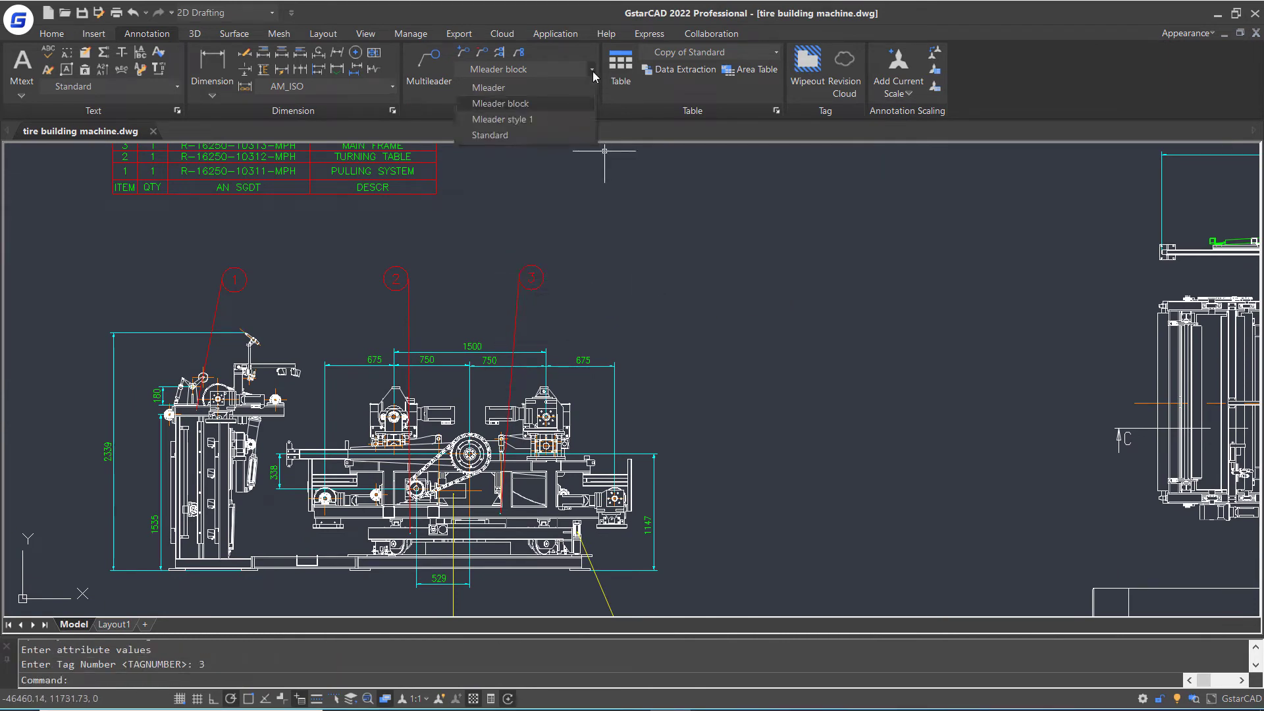
pyautogui.click(564, 120)
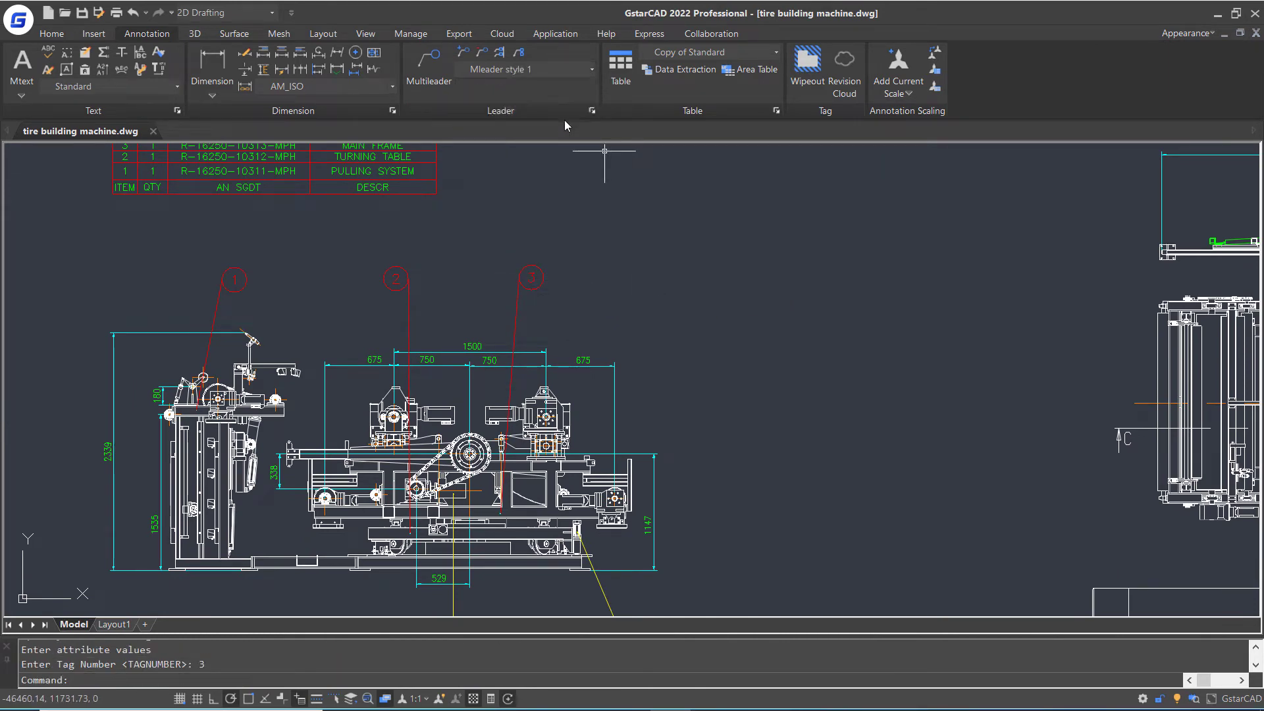
pyautogui.click(432, 87)
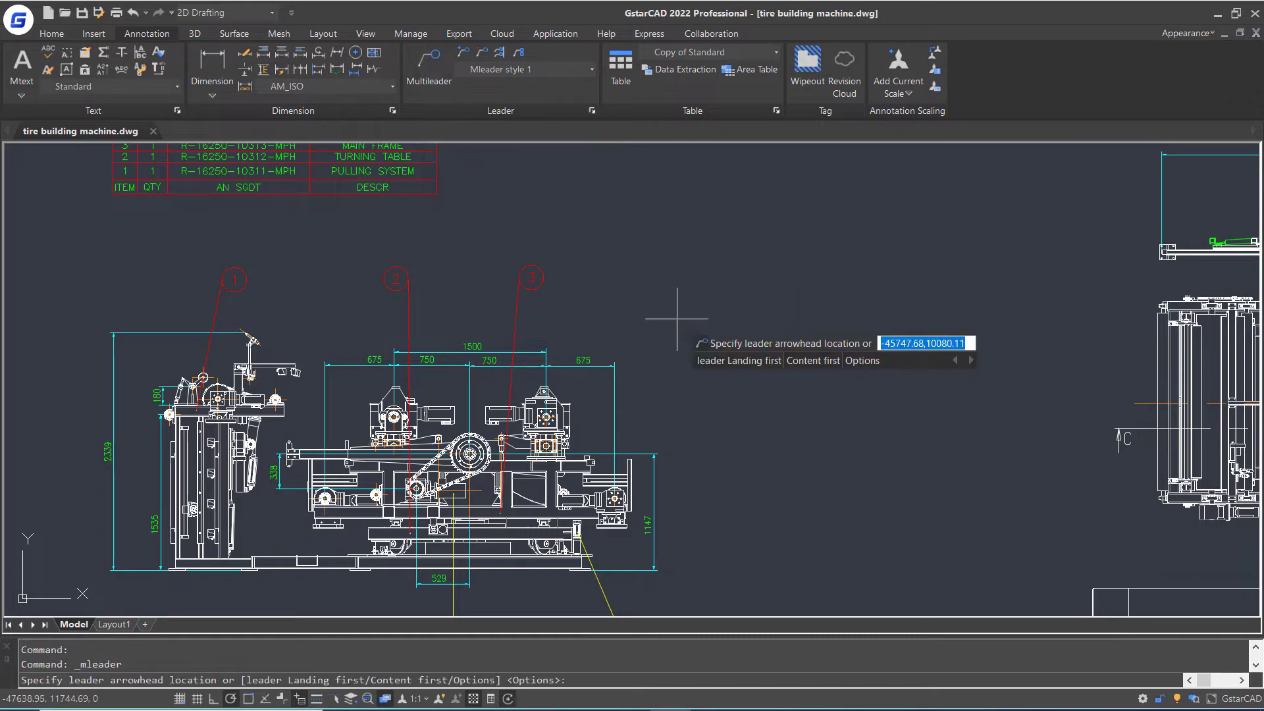
pyautogui.scroll(-2, 795, 391)
pyautogui.moveTo(995, 421); pyautogui.dragTo(466, 409, button='middle')
pyautogui.scroll(3, 639, 276)
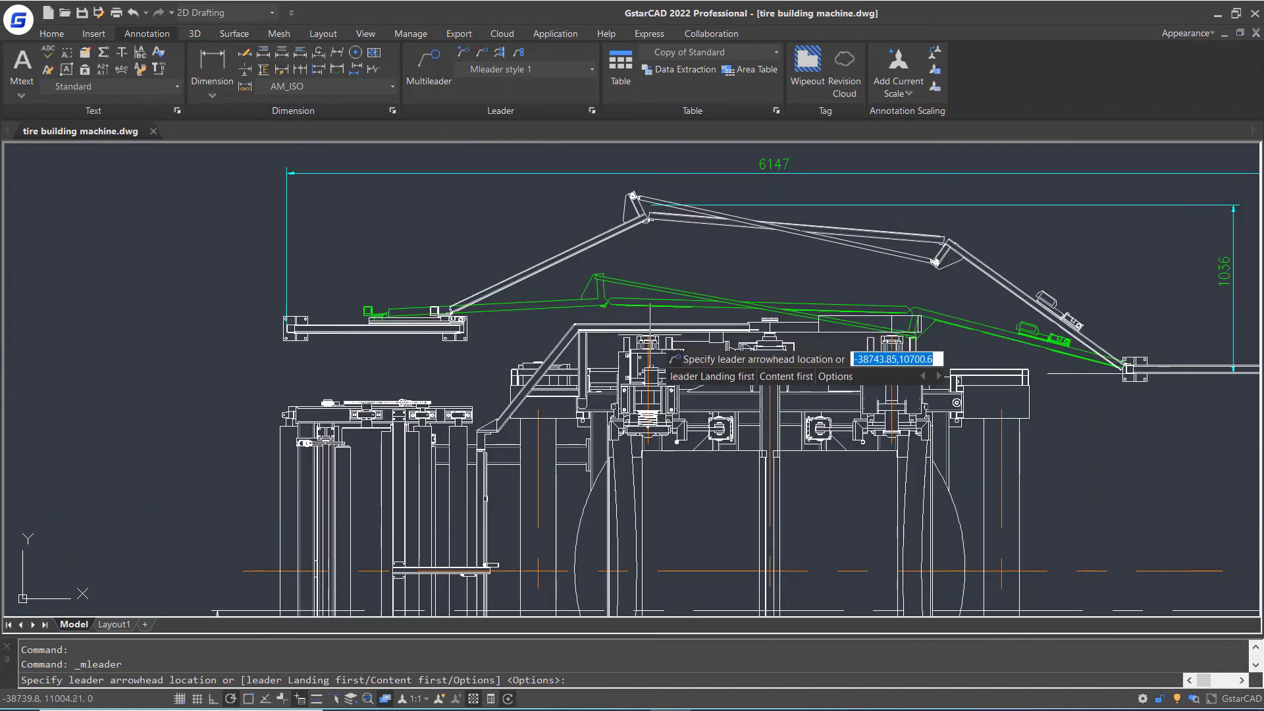
pyautogui.click(652, 334)
pyautogui.scroll(-2, 677, 253)
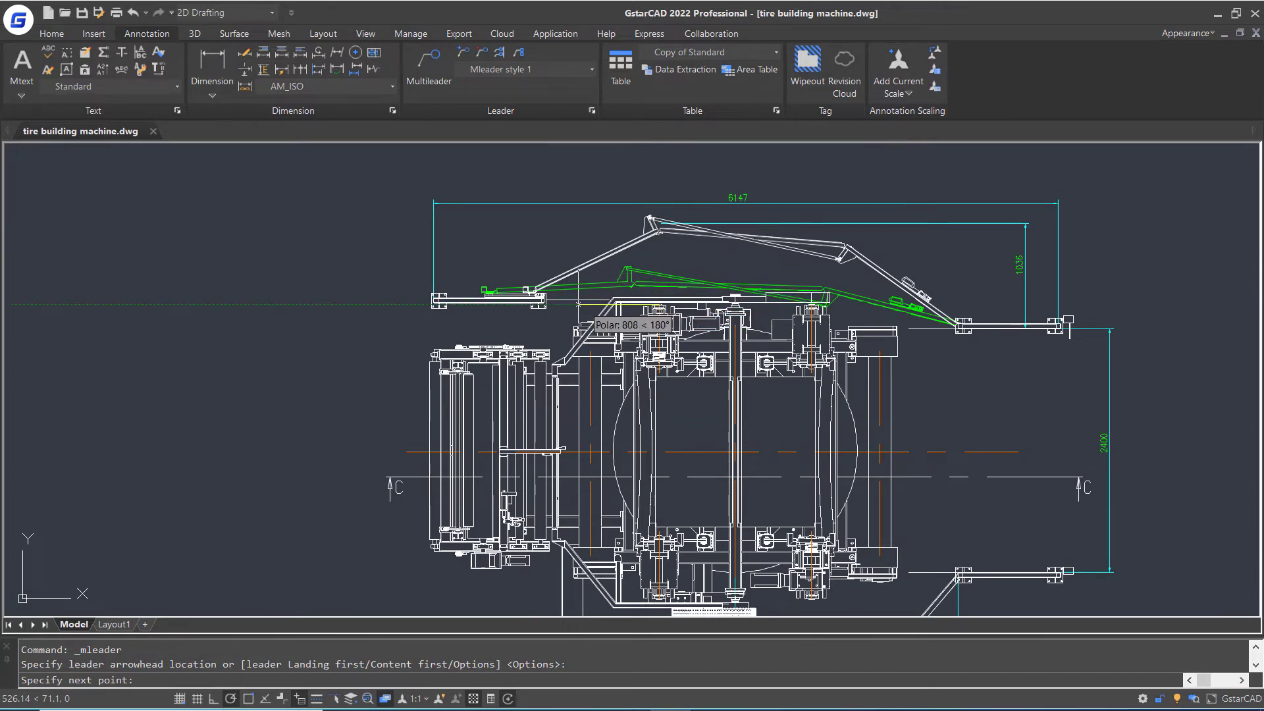
pyautogui.click(652, 295)
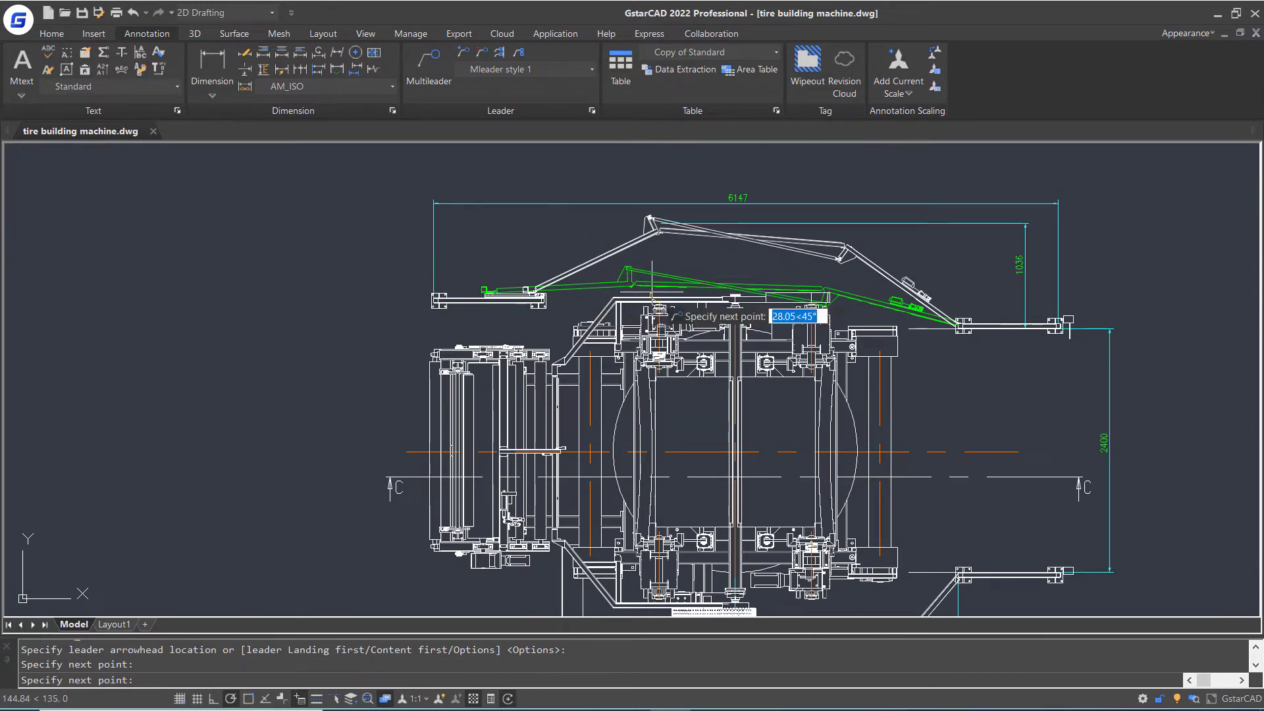
pyautogui.click(535, 330)
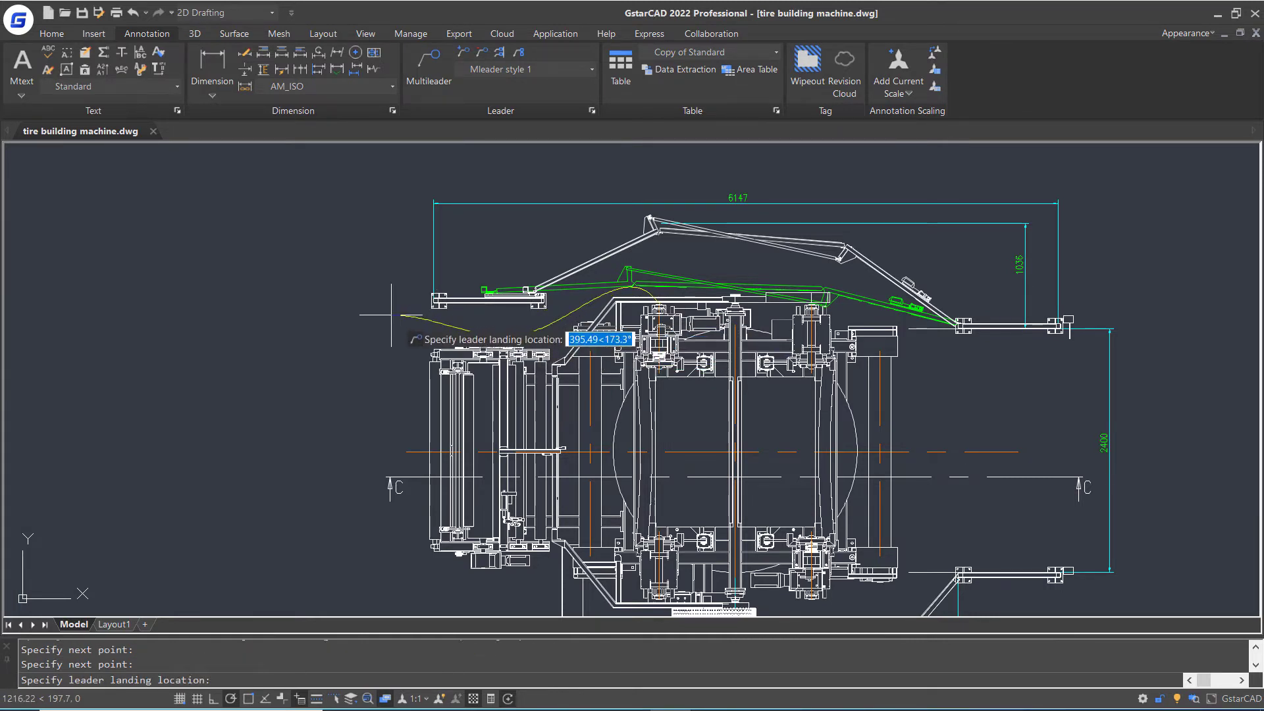
pyautogui.click(327, 282)
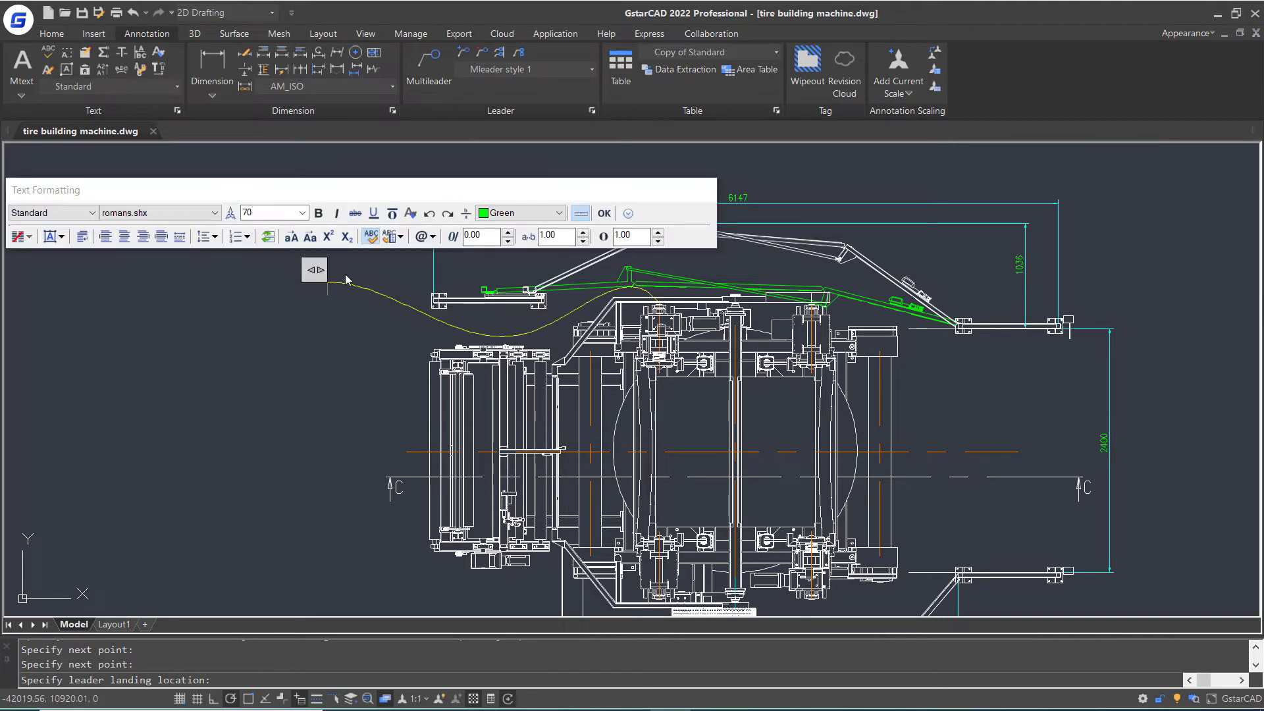
# Enter "PNEUMATIC CYLINDER:DNC-125-80-PPV-A FESTO" as the curved multileader's text
pyautogui.write('PNEUMATIC CYLINDER:DNC-125')
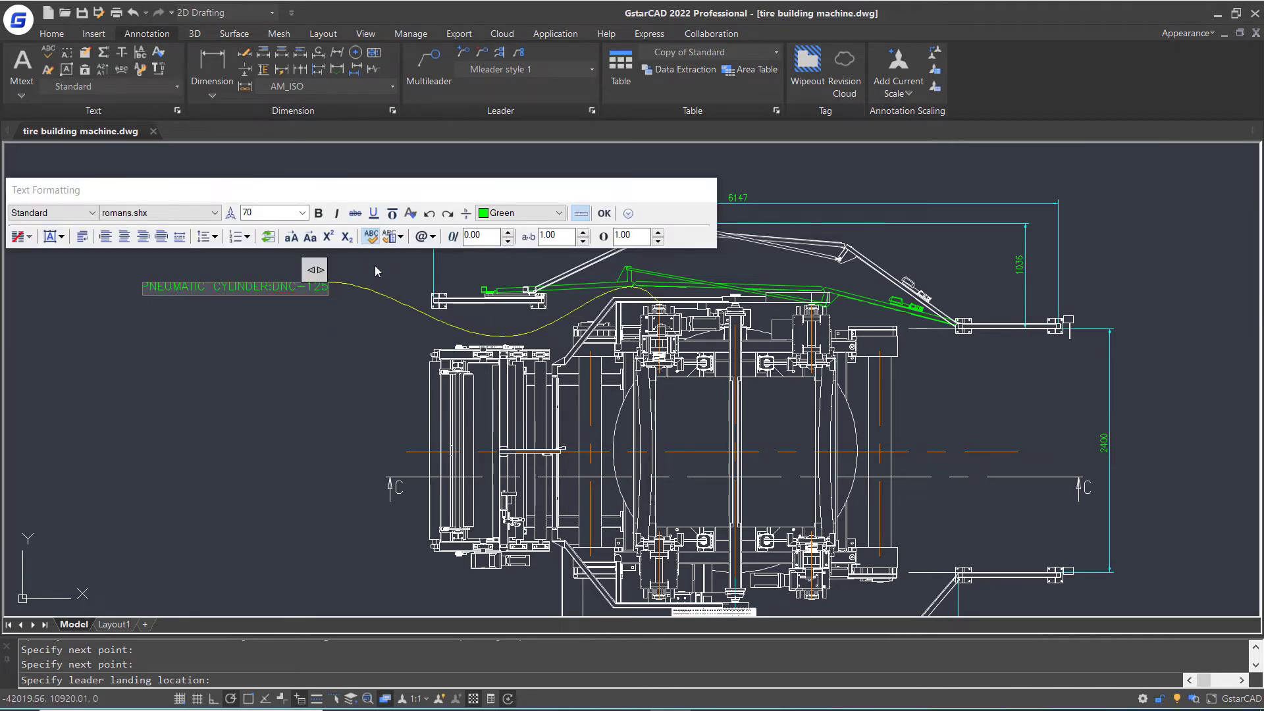
pyautogui.write('-80-PPV-A FESTO')
pyautogui.click(604, 212)
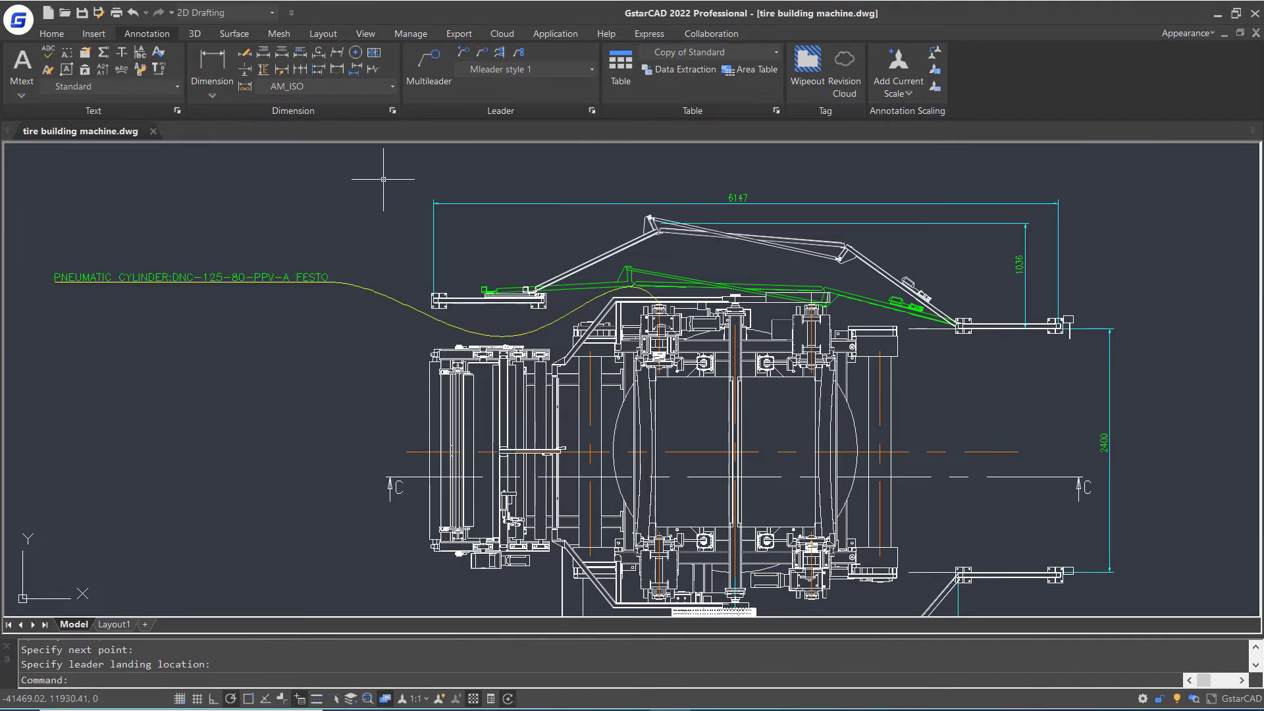
# Start a content-first multileader left of the plan view with the lines "MOTOR:MPL-B420P-MK74AA ROCKWELL" and "GEARBOX:KA47 SEW"
pyautogui.click(428, 66)
pyautogui.moveTo(295, 553); pyautogui.dragTo(248, 229, button='middle')
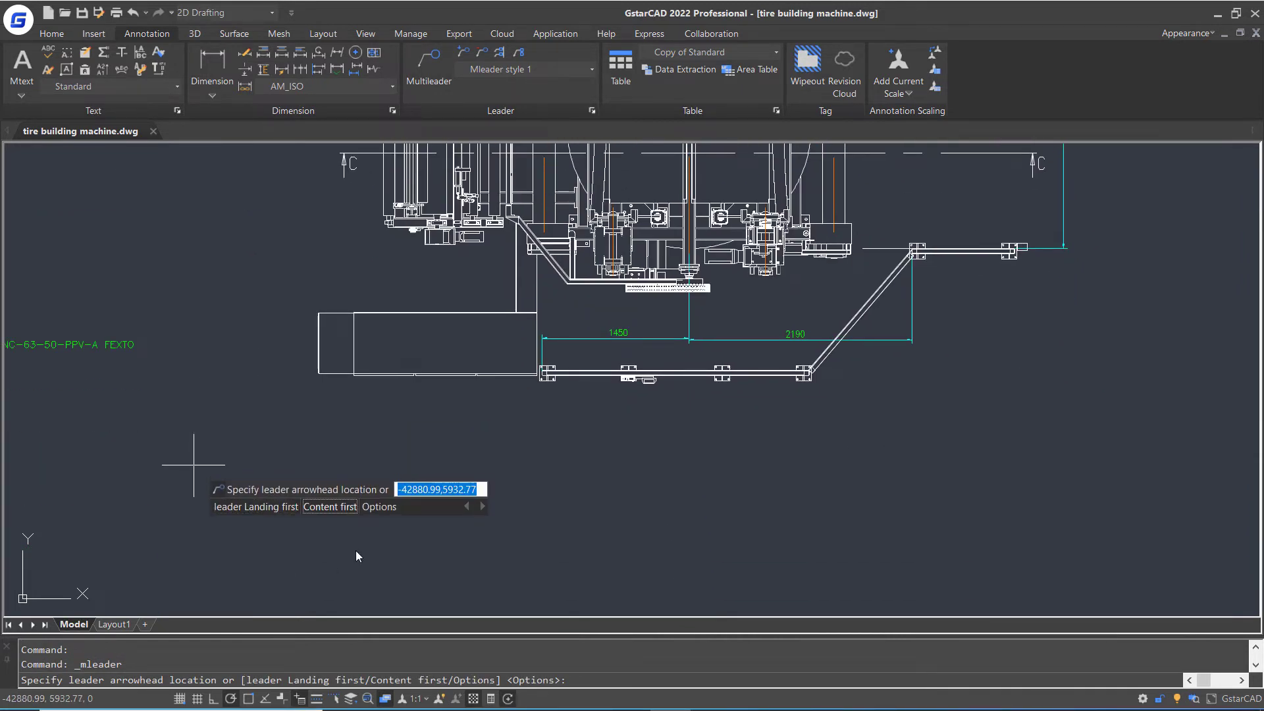
pyautogui.click(338, 508)
pyautogui.moveTo(138, 220); pyautogui.dragTo(328, 505, button='middle')
pyautogui.click(329, 505)
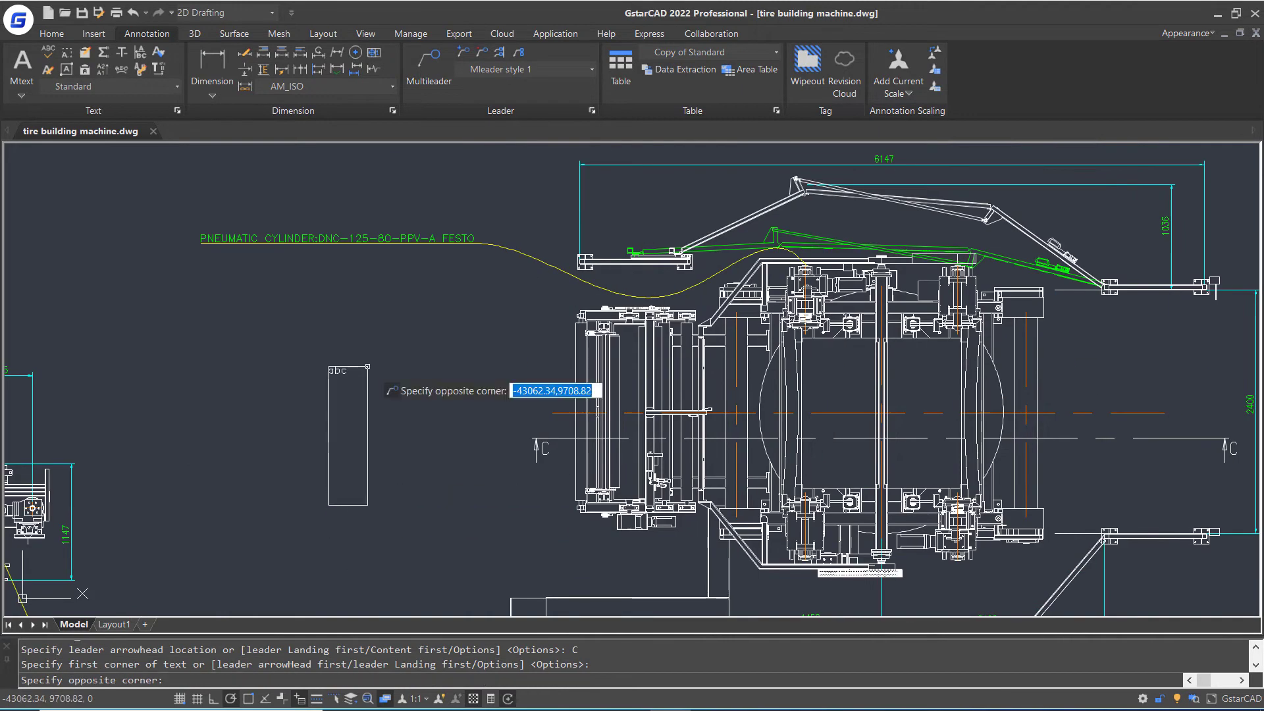
pyautogui.click(322, 487)
pyautogui.write('MOTOR:MPL-B420P-MK74AA RO')
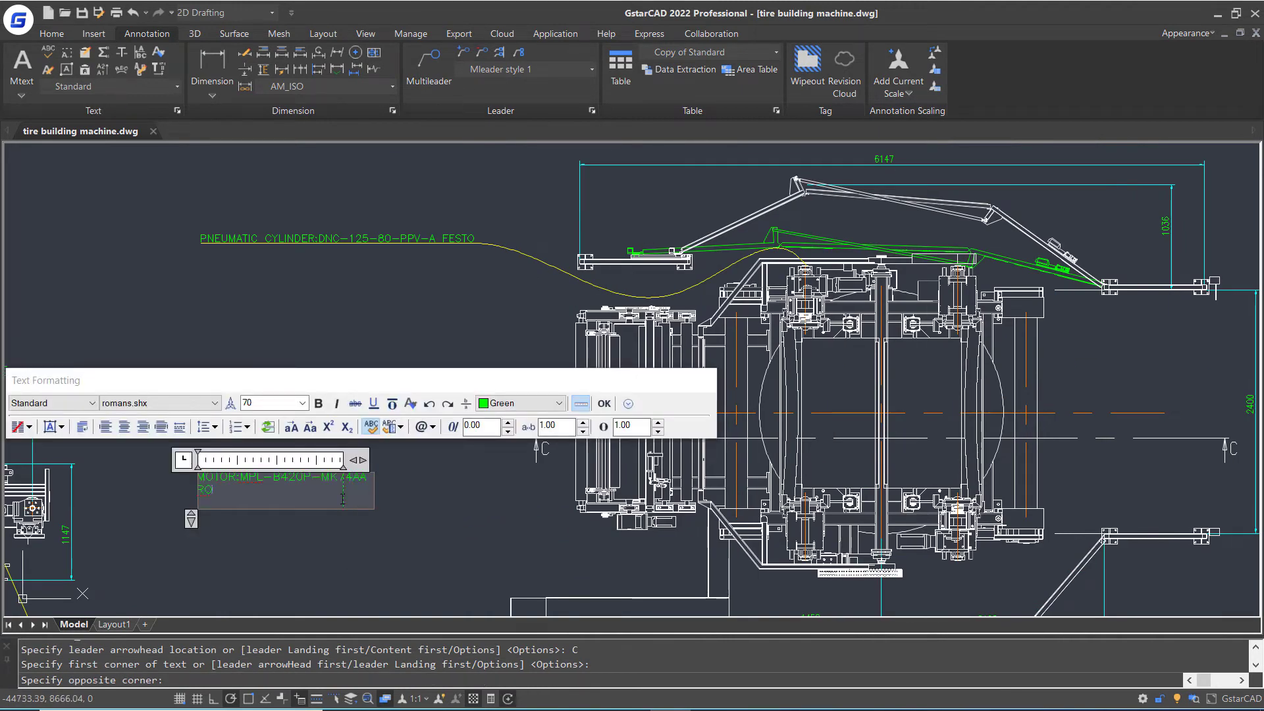
pyautogui.write('CKWELL GEARBOX:KA47 SEW')
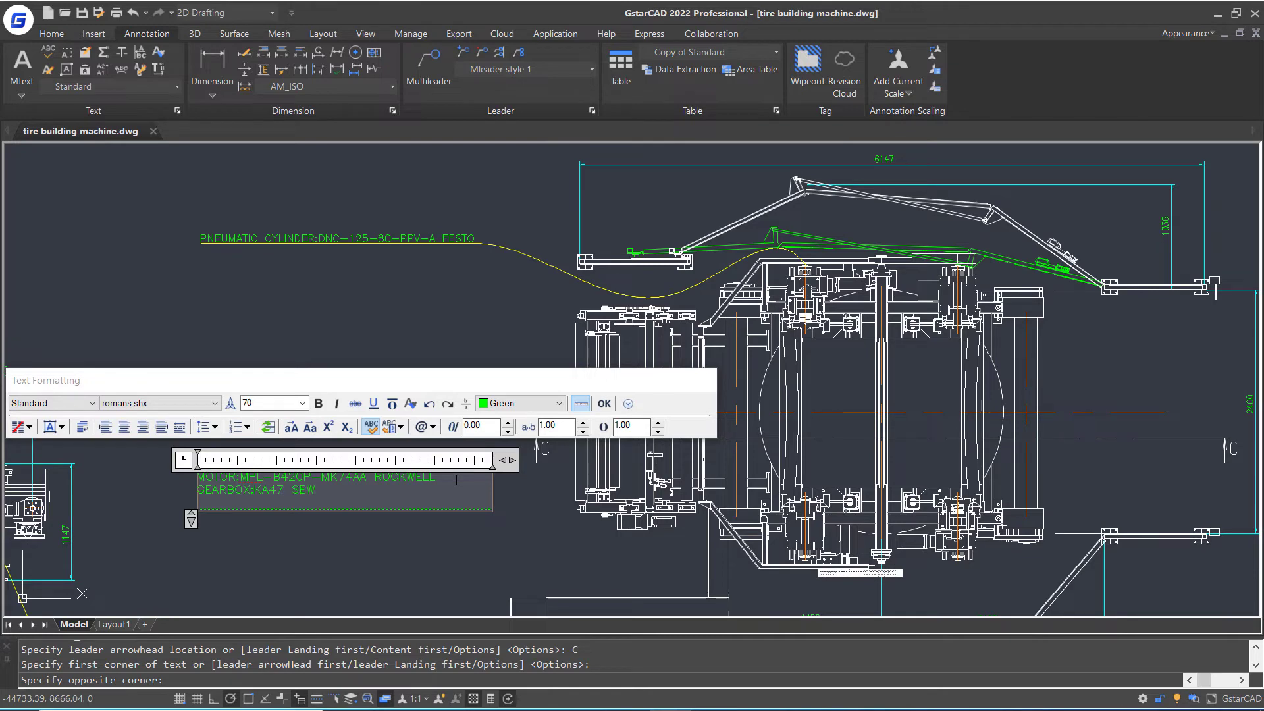
pyautogui.click(603, 403)
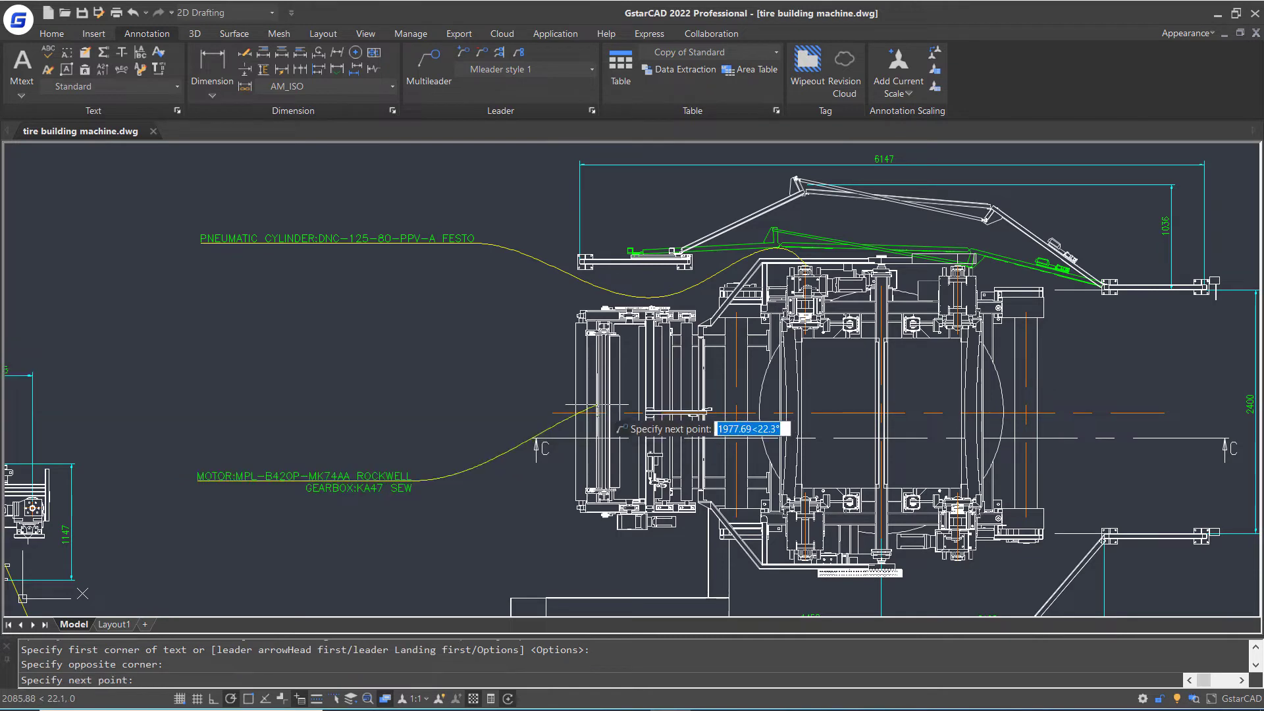
# Route the motor label's curved leader below the plan view's left unit and end its arrowhead on the motor there
pyautogui.moveTo(529, 569); pyautogui.dragTo(393, 385, button='middle')
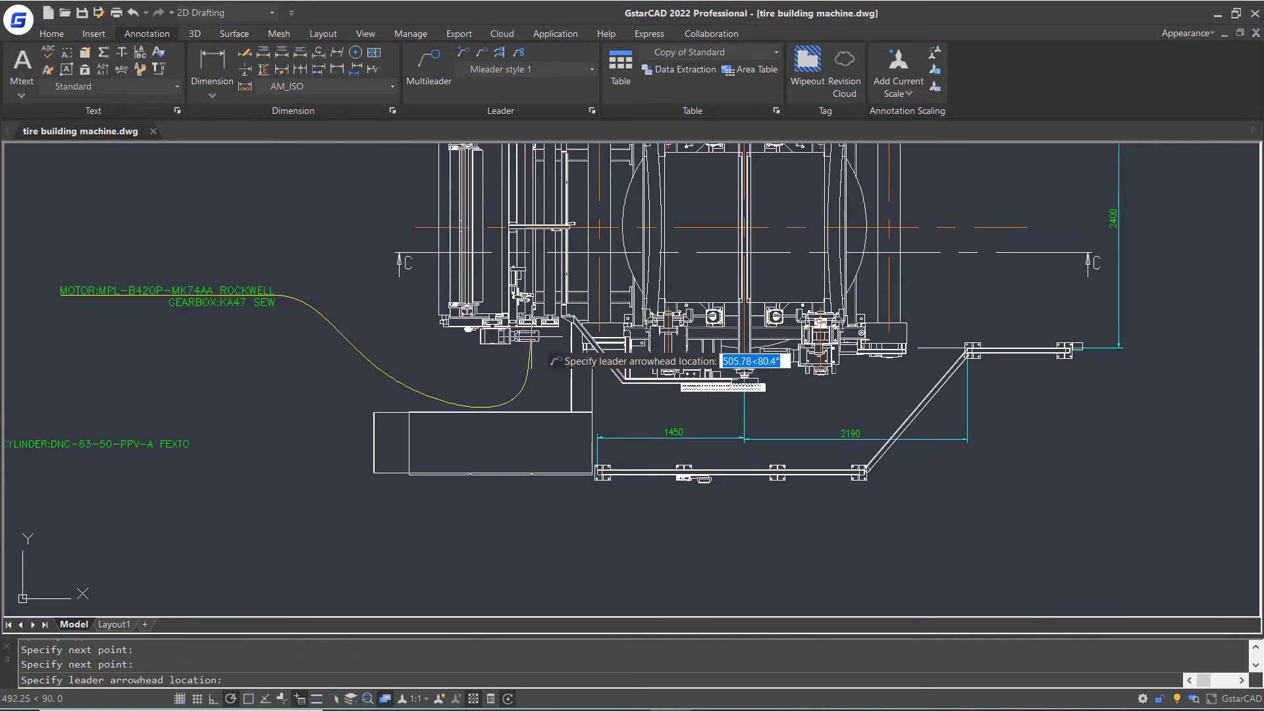
pyautogui.click(573, 359)
pyautogui.scroll(-4, 566, 364)
pyautogui.hotkey('ctrl', 'z')
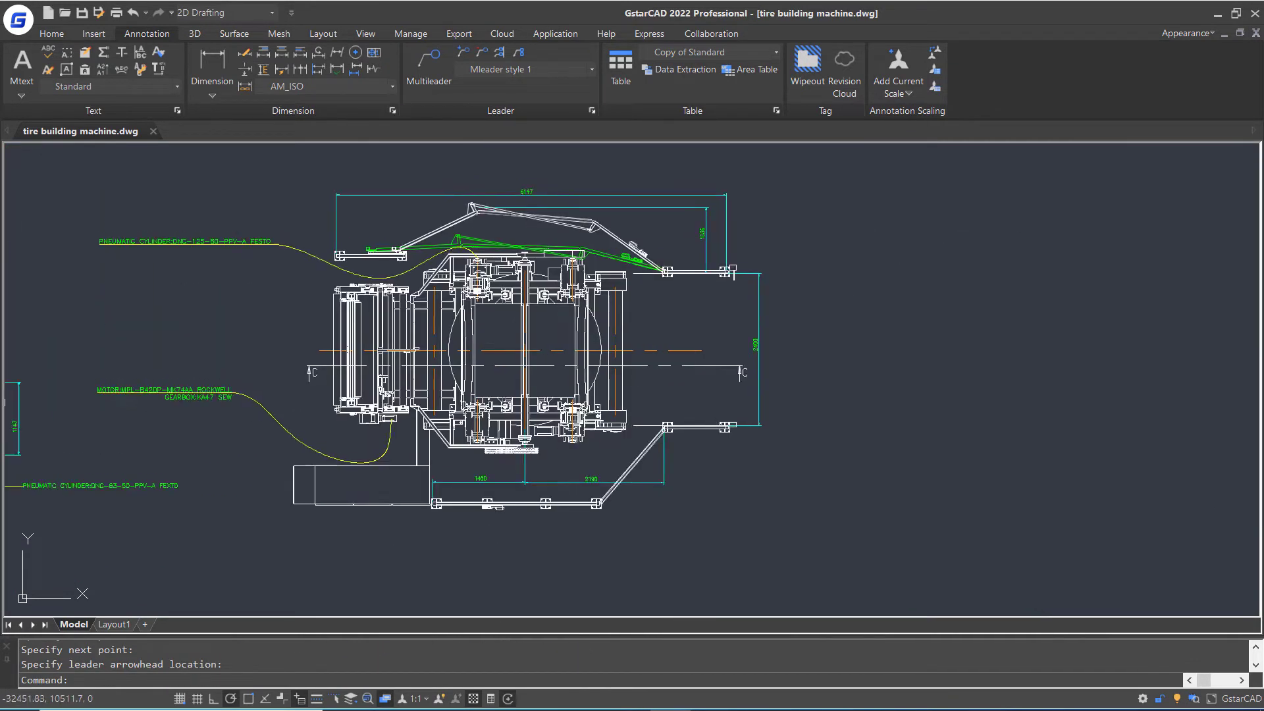
# Reshape the "MOTOR:DFT71D4-BMG/HR SEW" multileader by raising its lower bend and moving its text down and to the right
pyautogui.click(284, 514)
pyautogui.scroll(2, 300, 551)
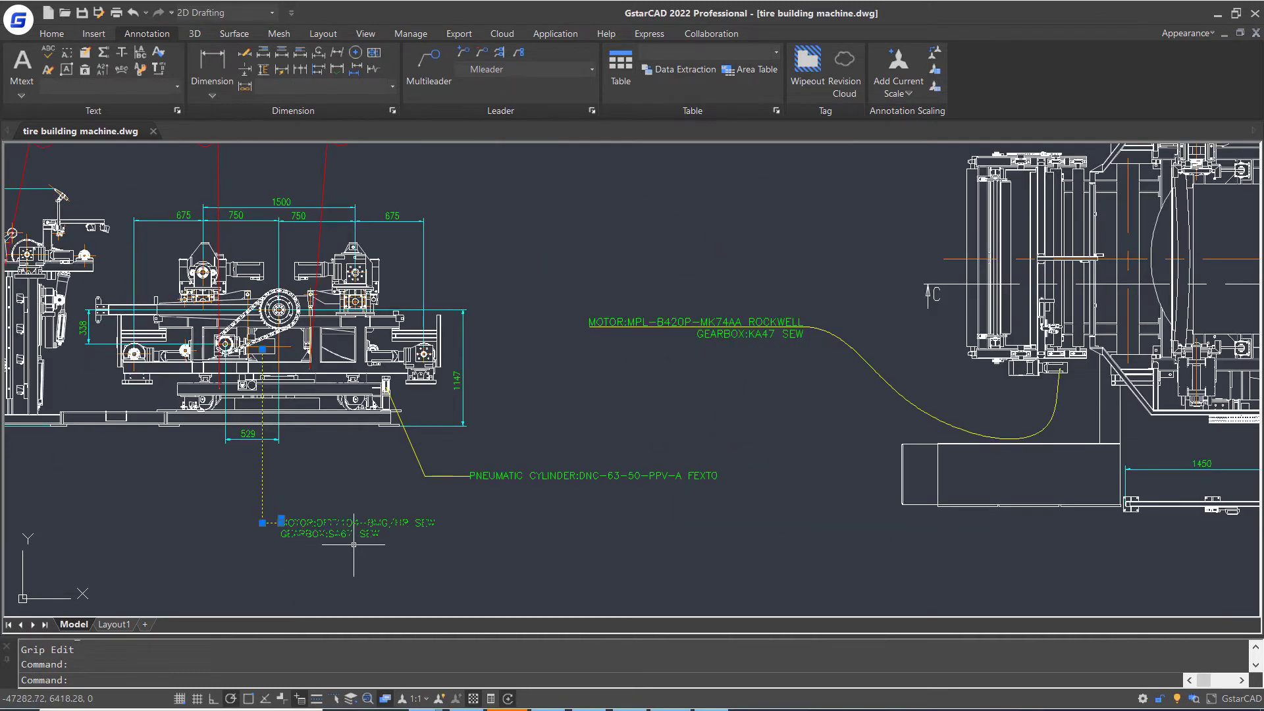
pyautogui.click(263, 523)
pyautogui.click(263, 469)
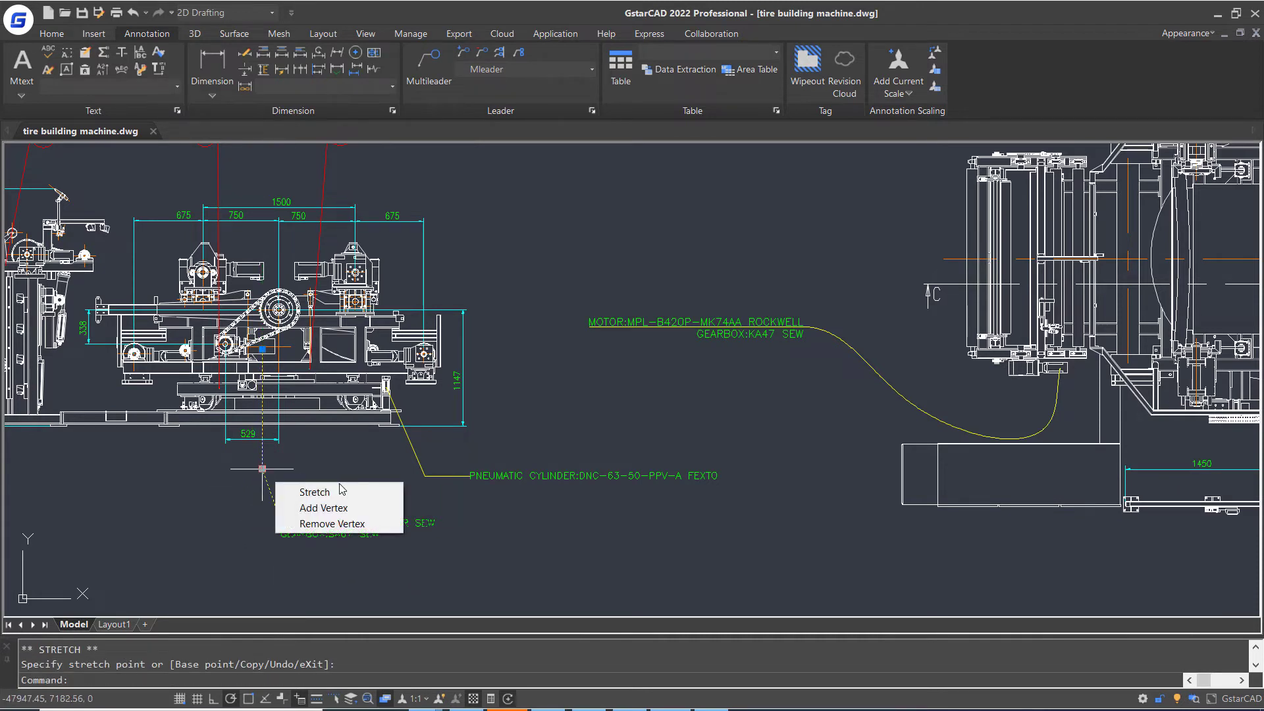
pyautogui.click(281, 520)
pyautogui.click(316, 558)
pyautogui.press('Escape')
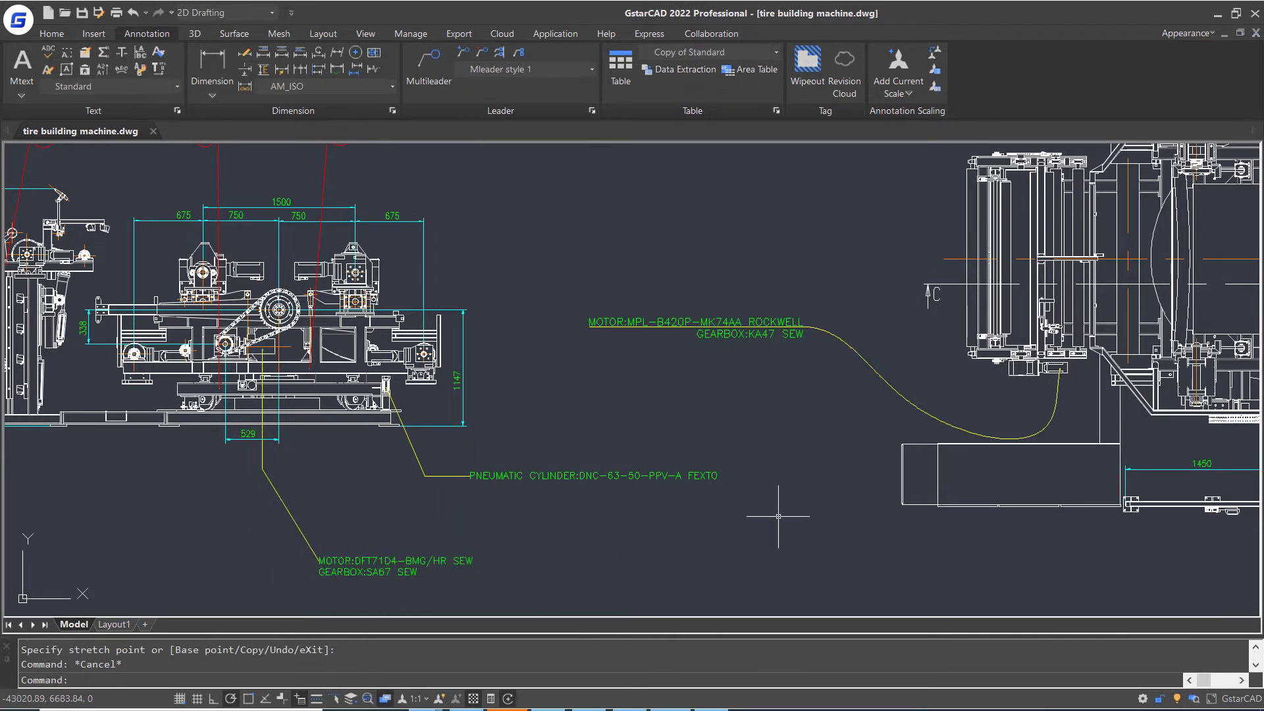
# Add a vertex to the MPL-B420P motor's curved leader, between its two intermediate vertices
pyautogui.click(886, 381)
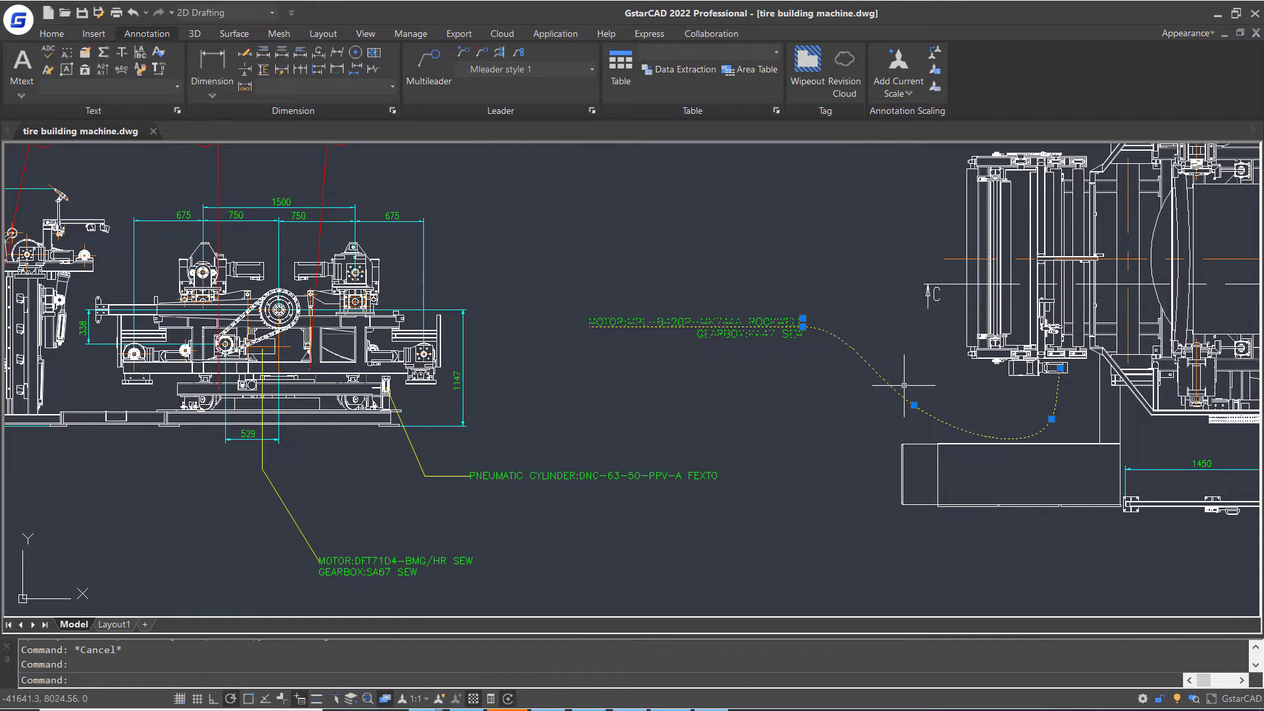
pyautogui.moveTo(914, 404)
pyautogui.click(980, 451)
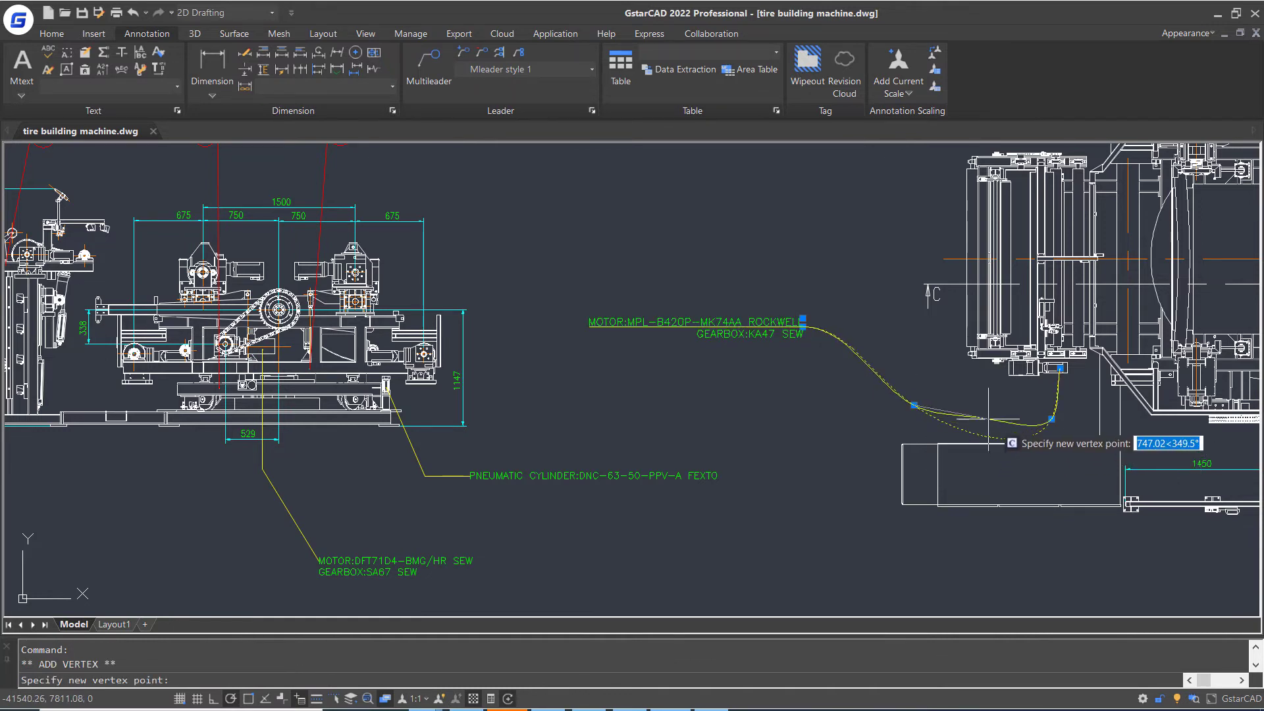
pyautogui.click(973, 418)
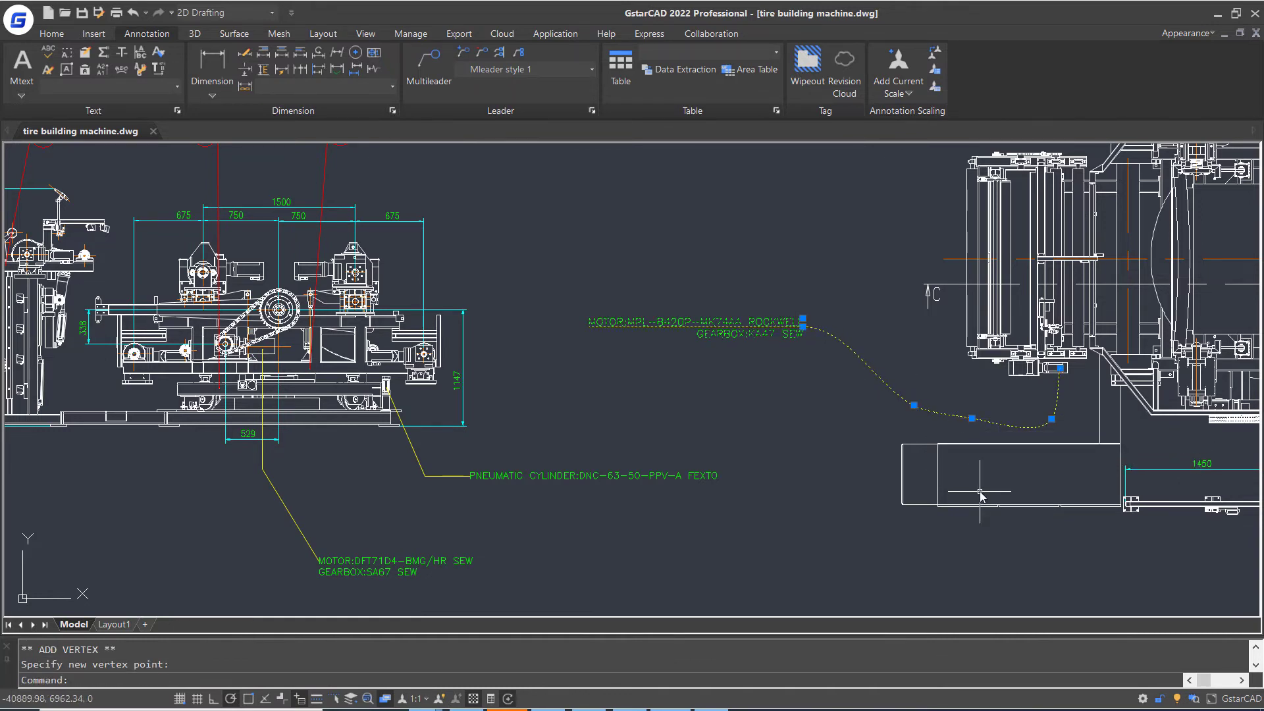
# Remove the intermediate vertex nearest the text from the MPL-B420P motor's curved leader
pyautogui.moveTo(914, 405)
pyautogui.click(951, 459)
pyautogui.press('Escape')
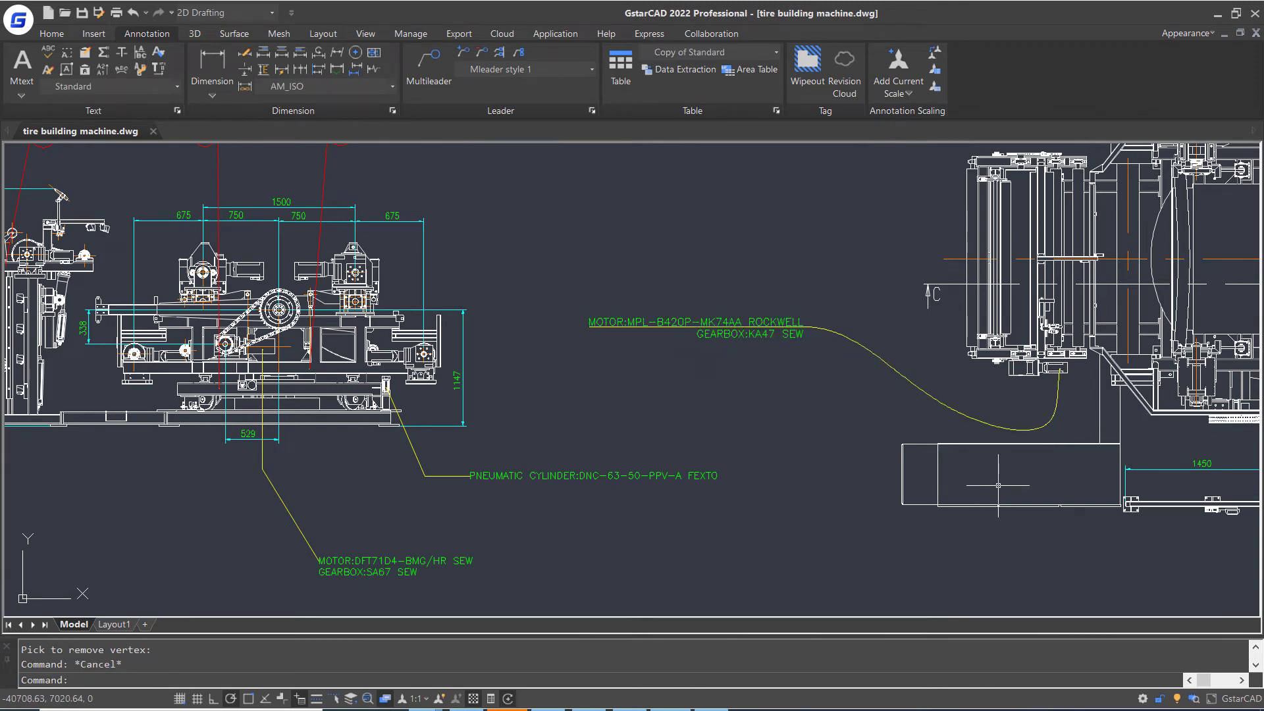
# Make Mleader block the current style and add five leaders to tag 3, pointing to the front view's central pulley and right-hand units
pyautogui.scroll(-2, 469, 251)
pyautogui.moveTo(504, 227); pyautogui.dragTo(522, 310, button='middle')
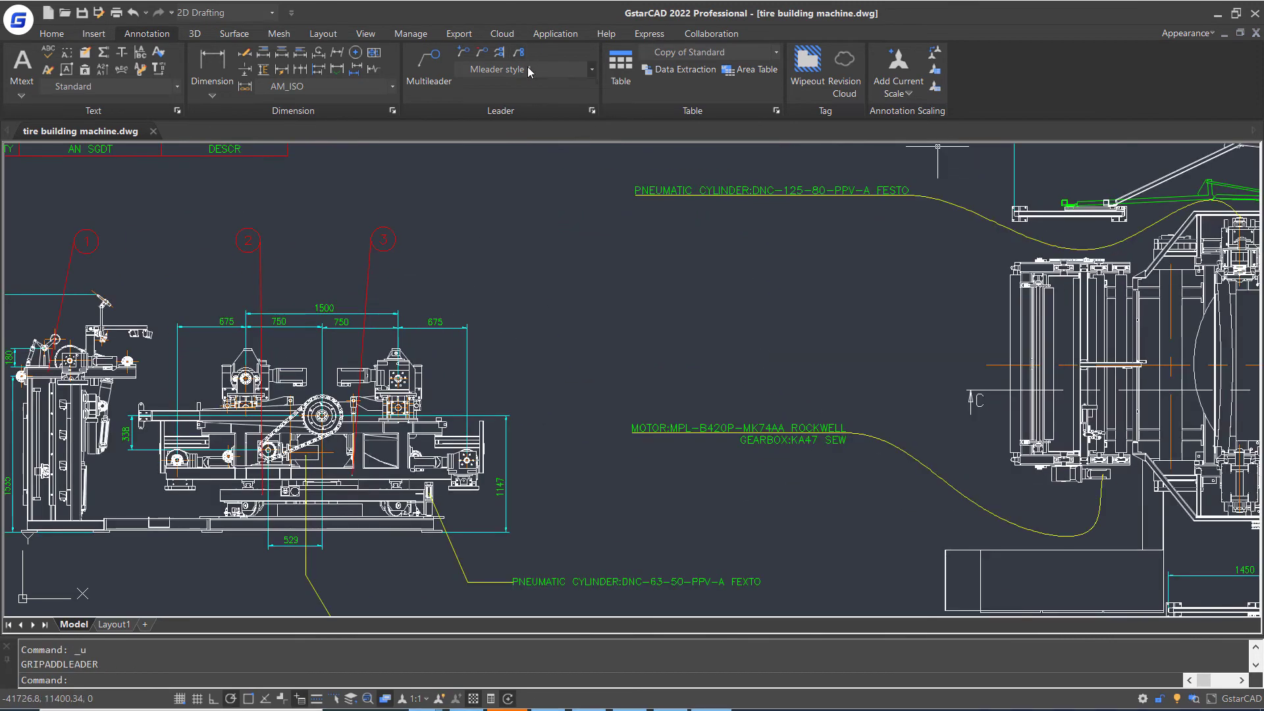
pyautogui.click(530, 71)
pyautogui.click(531, 104)
pyautogui.click(370, 262)
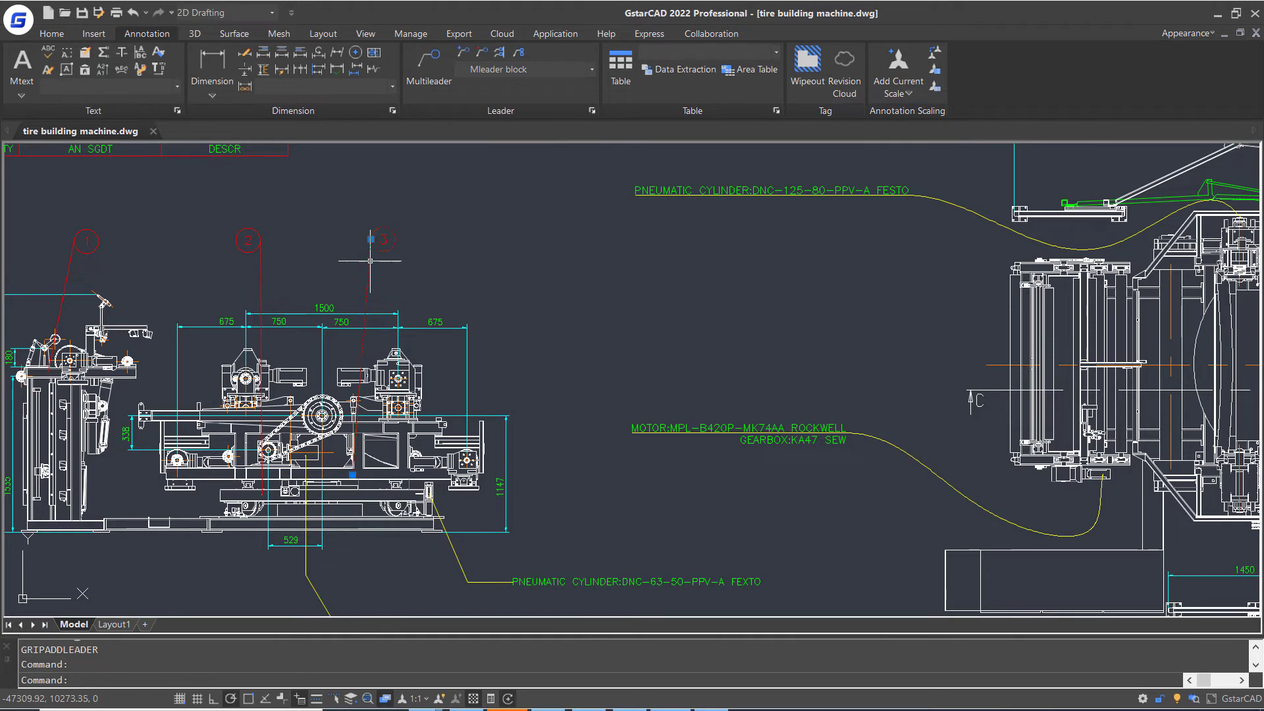
pyautogui.moveTo(371, 239)
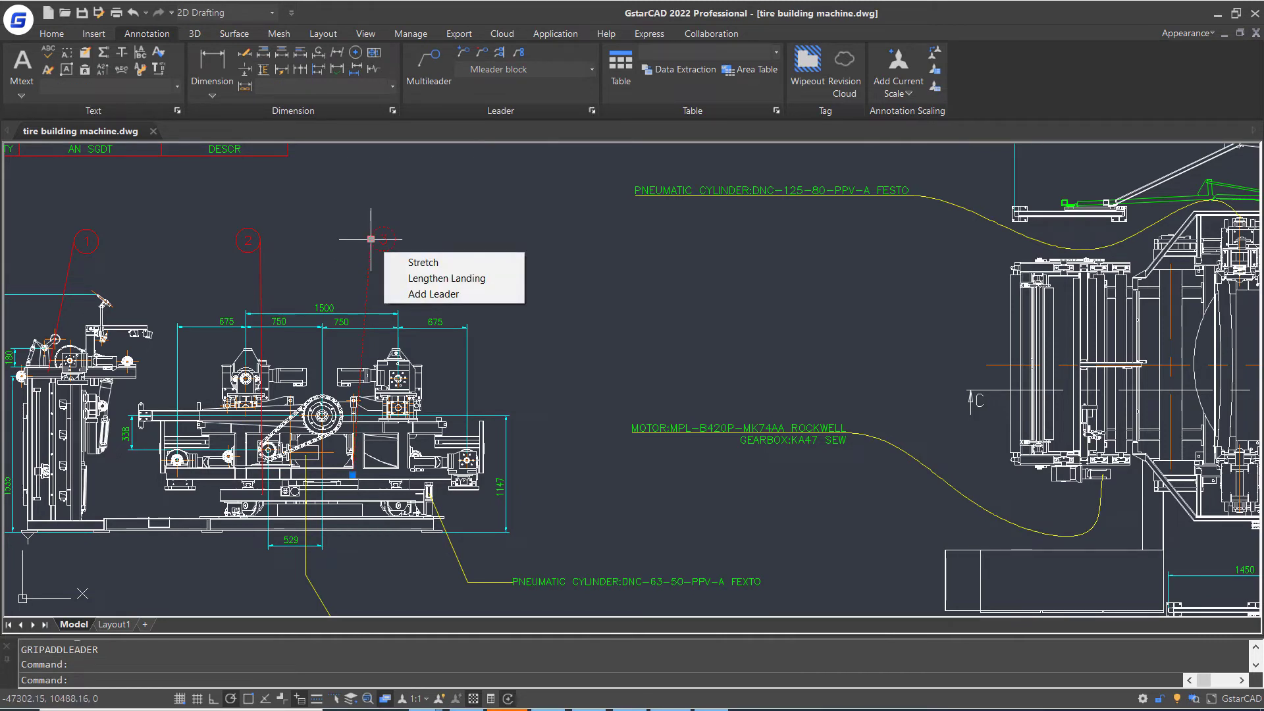
pyautogui.click(440, 295)
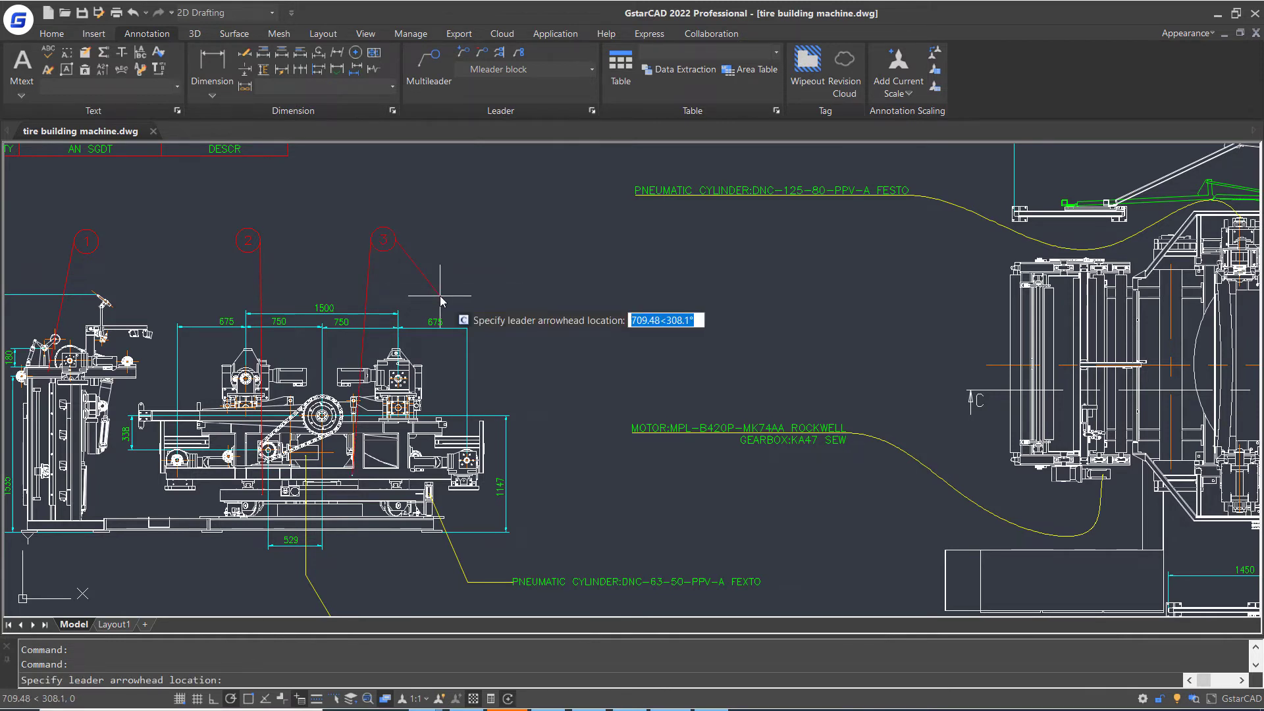
pyautogui.click(396, 349)
pyautogui.click(417, 372)
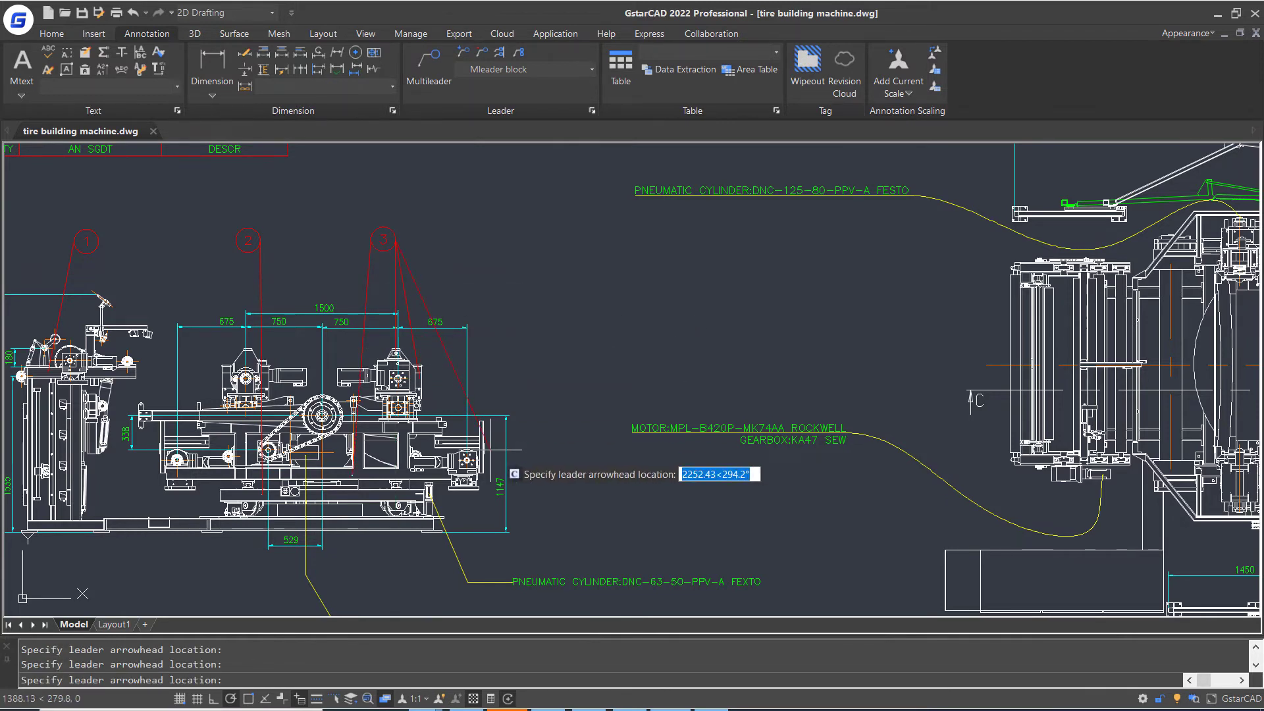
pyautogui.click(463, 440)
pyautogui.click(481, 422)
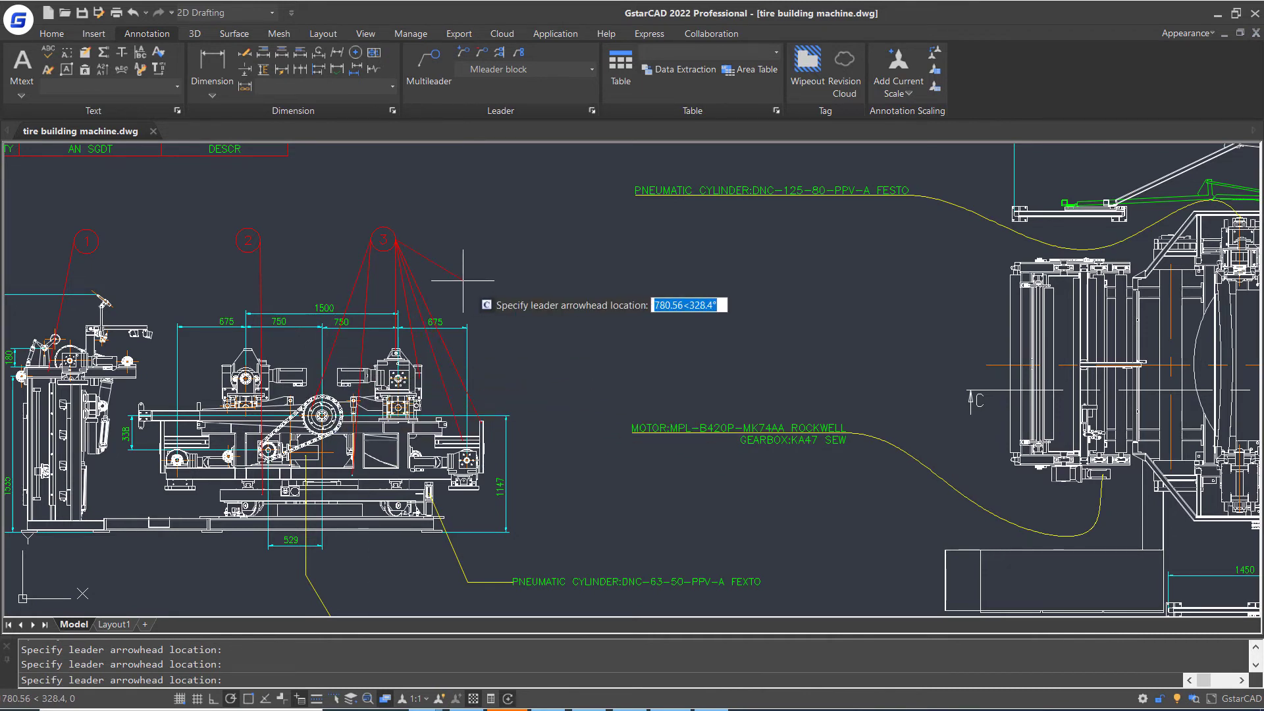
pyautogui.press('Escape')
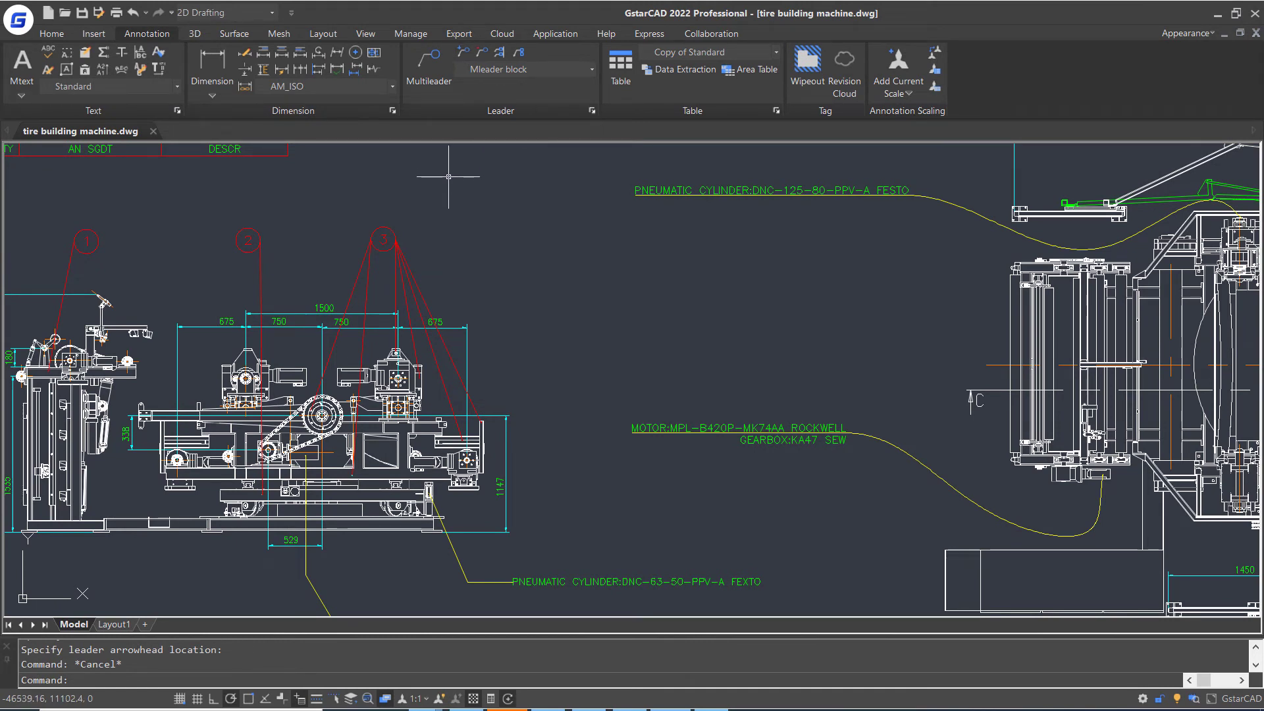
# Remove the tag 3 leaders that point to the central pulley and to the top of the upper right unit
pyautogui.click(391, 227)
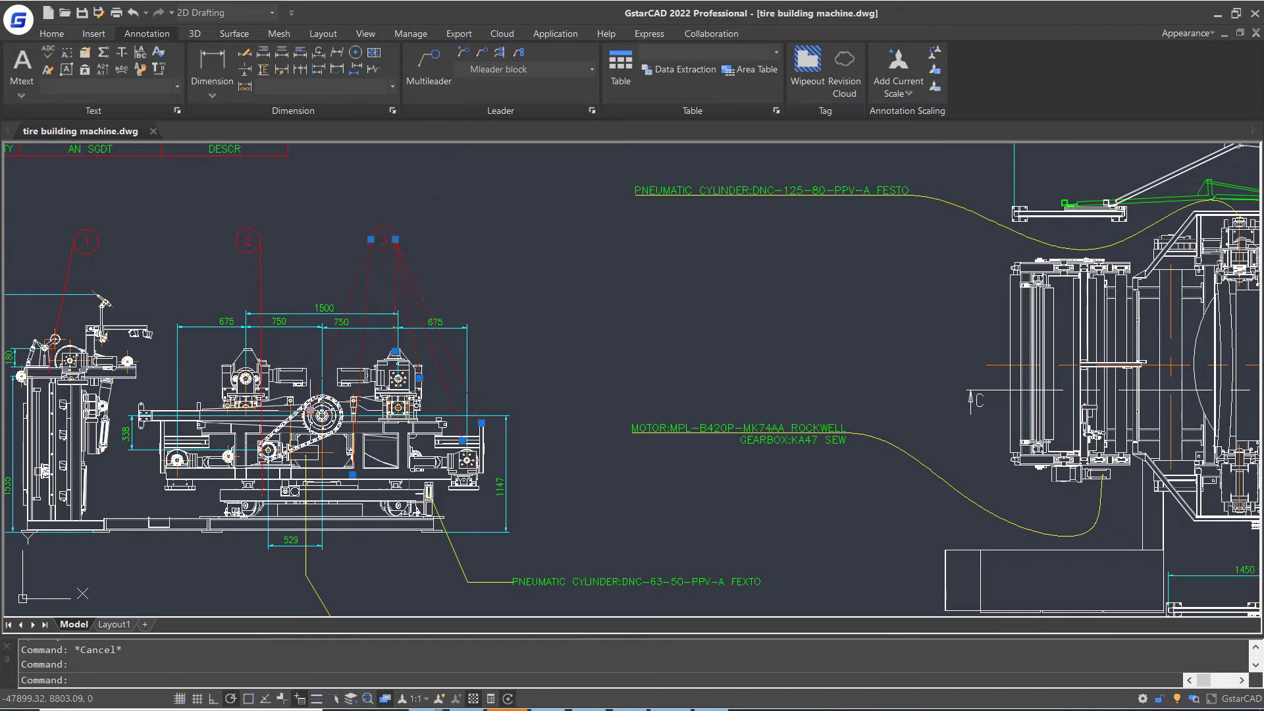
pyautogui.moveTo(310, 411)
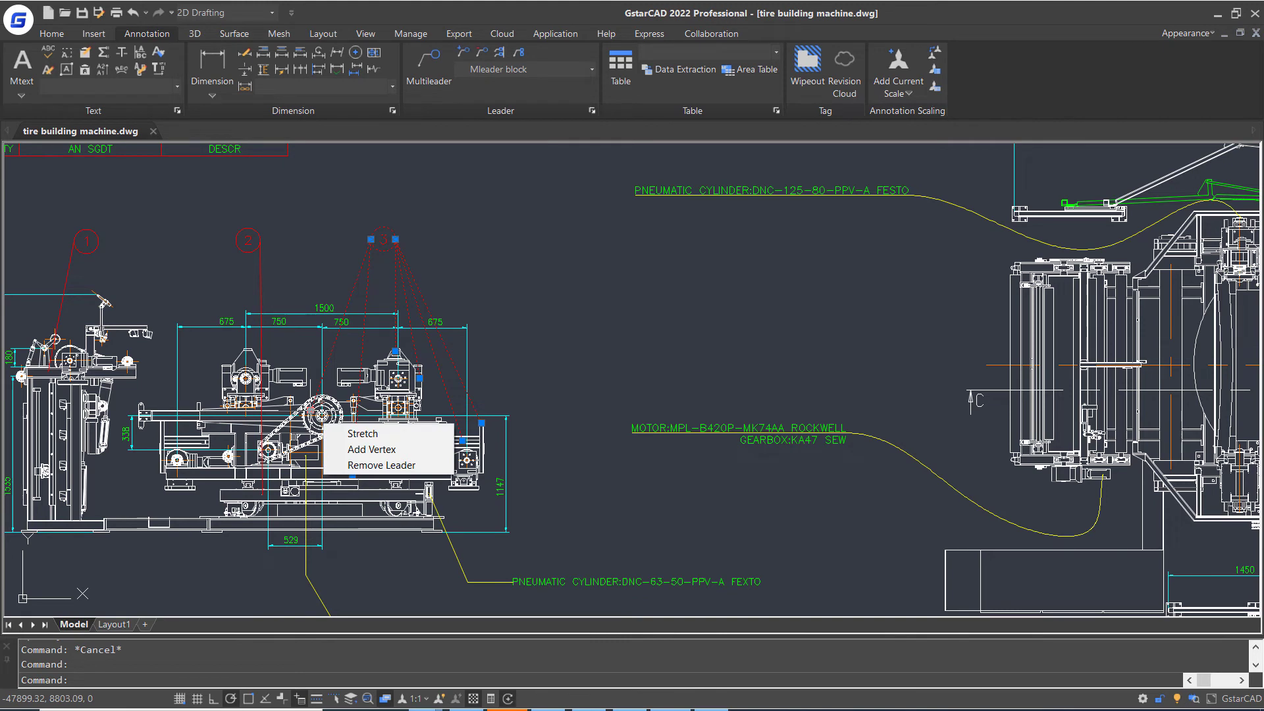
pyautogui.click(372, 466)
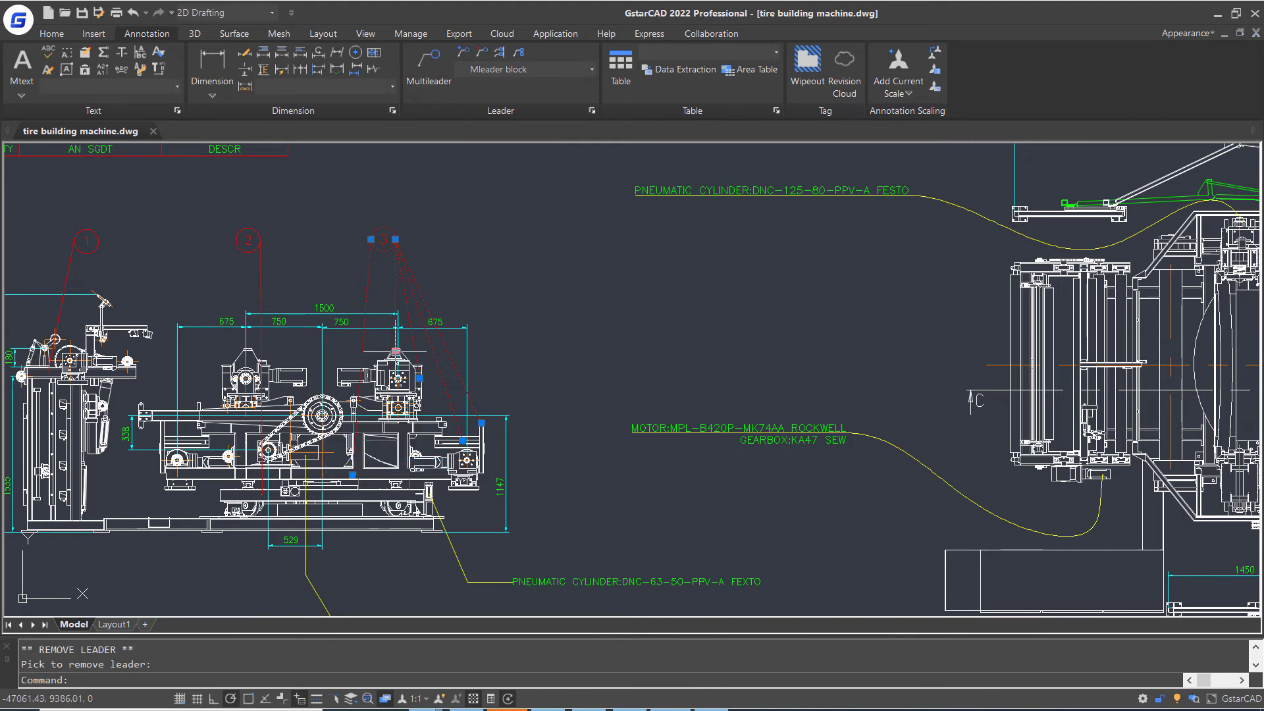
pyautogui.moveTo(419, 378)
pyautogui.click(443, 405)
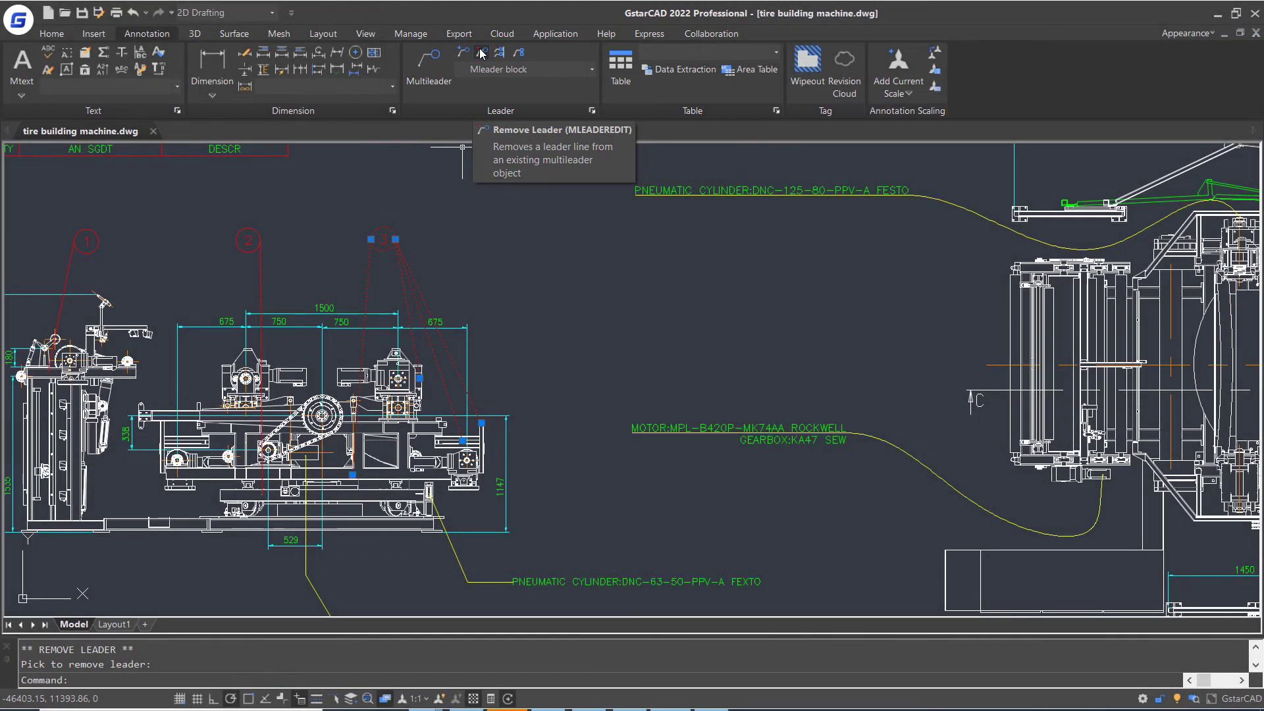
# Remove the three tag 3 leaders that point to the front view's right-hand units
pyautogui.click(481, 54)
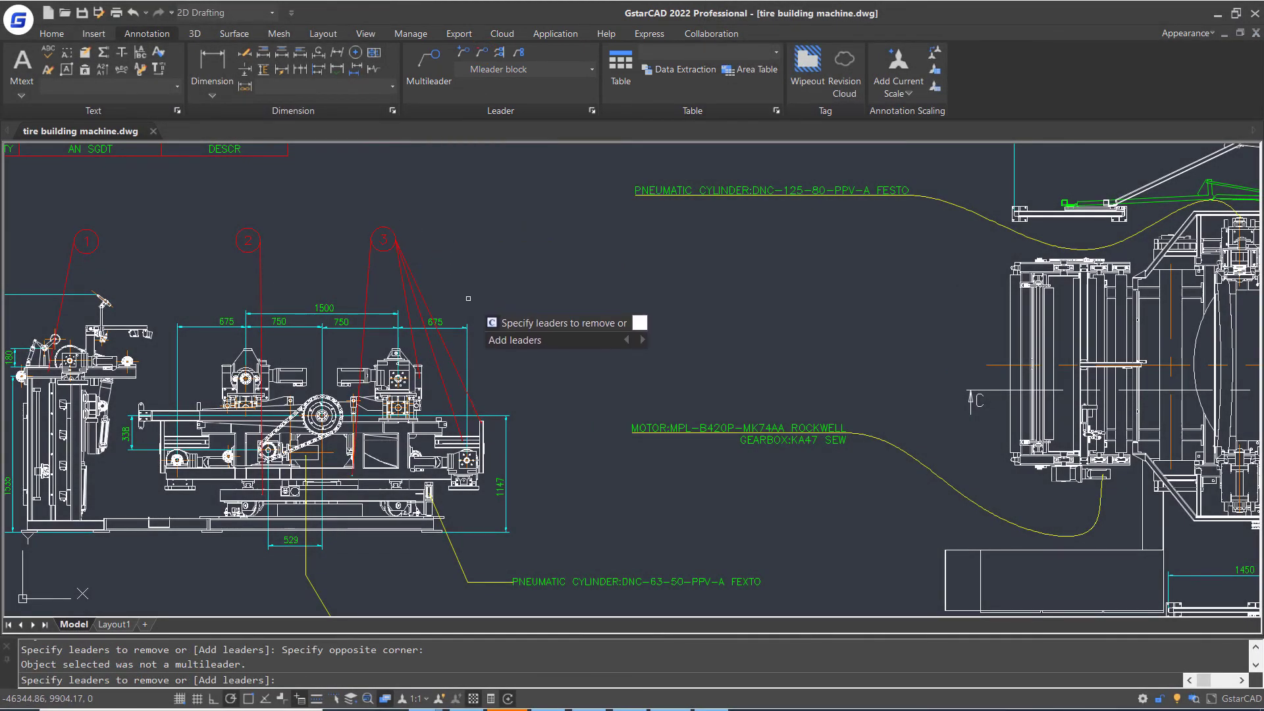
pyautogui.click(414, 302)
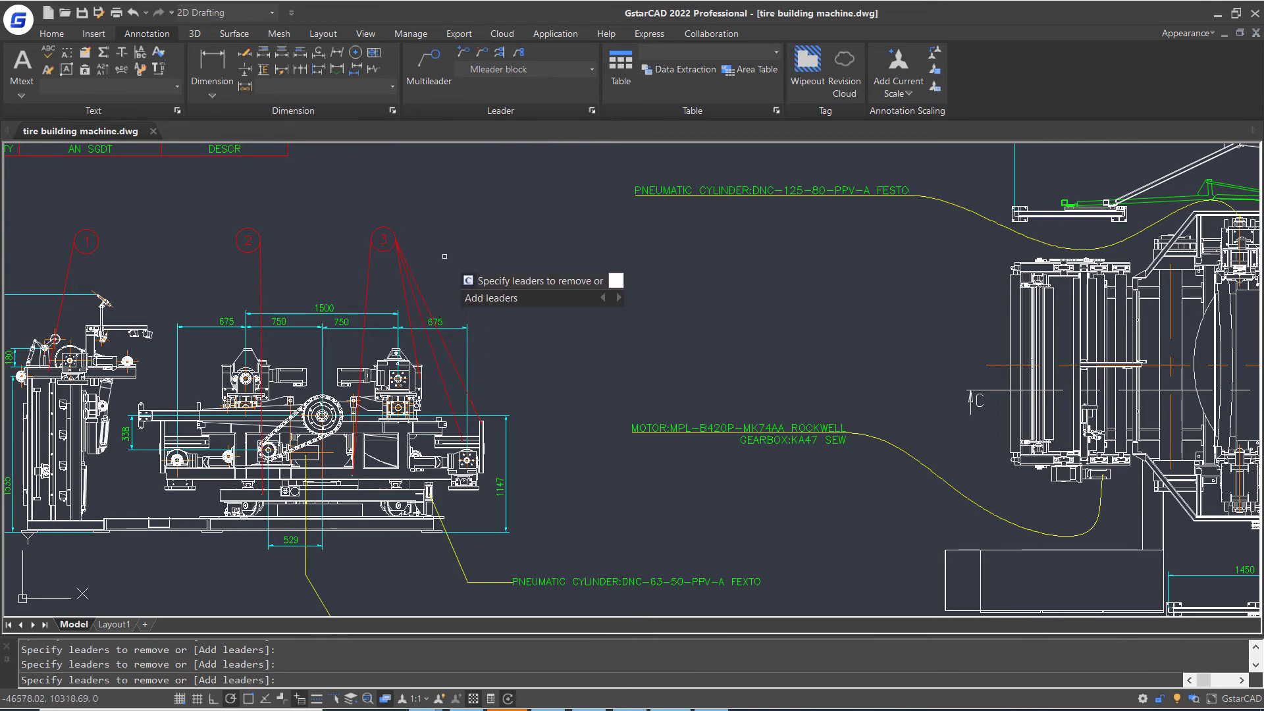
pyautogui.press('Return')
# Set the text height of the whole DFT71D4-BMG/HR motor multileader note to 70
pyautogui.scroll(-2, 615, 343)
pyautogui.scroll(2, 615, 342)
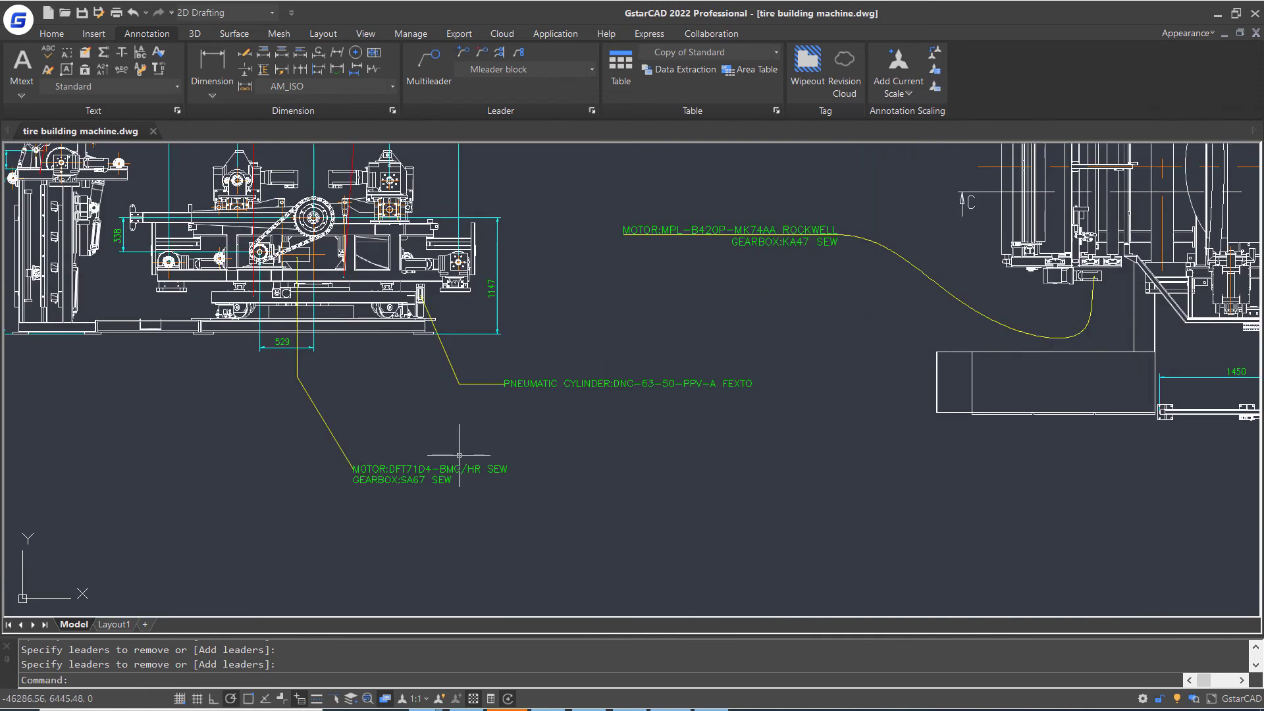
pyautogui.doubleClick(409, 465)
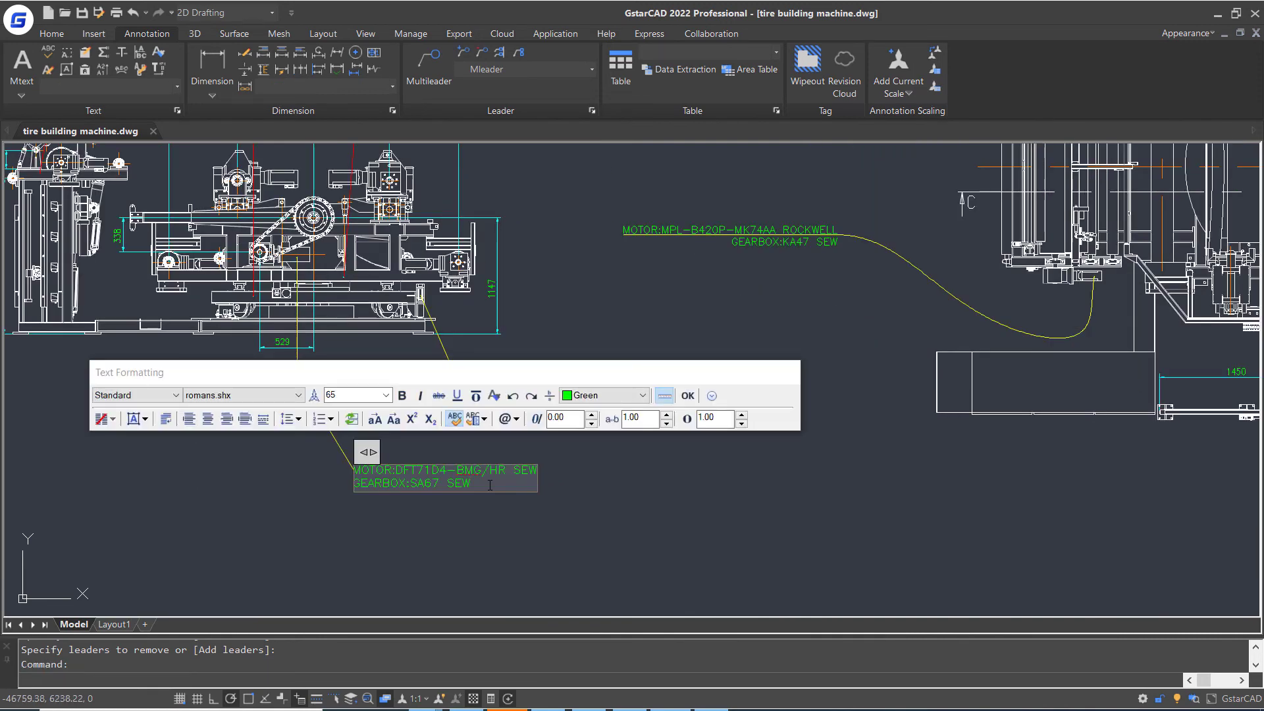
pyautogui.hotkey('ctrl', 'a')
pyautogui.click(343, 393)
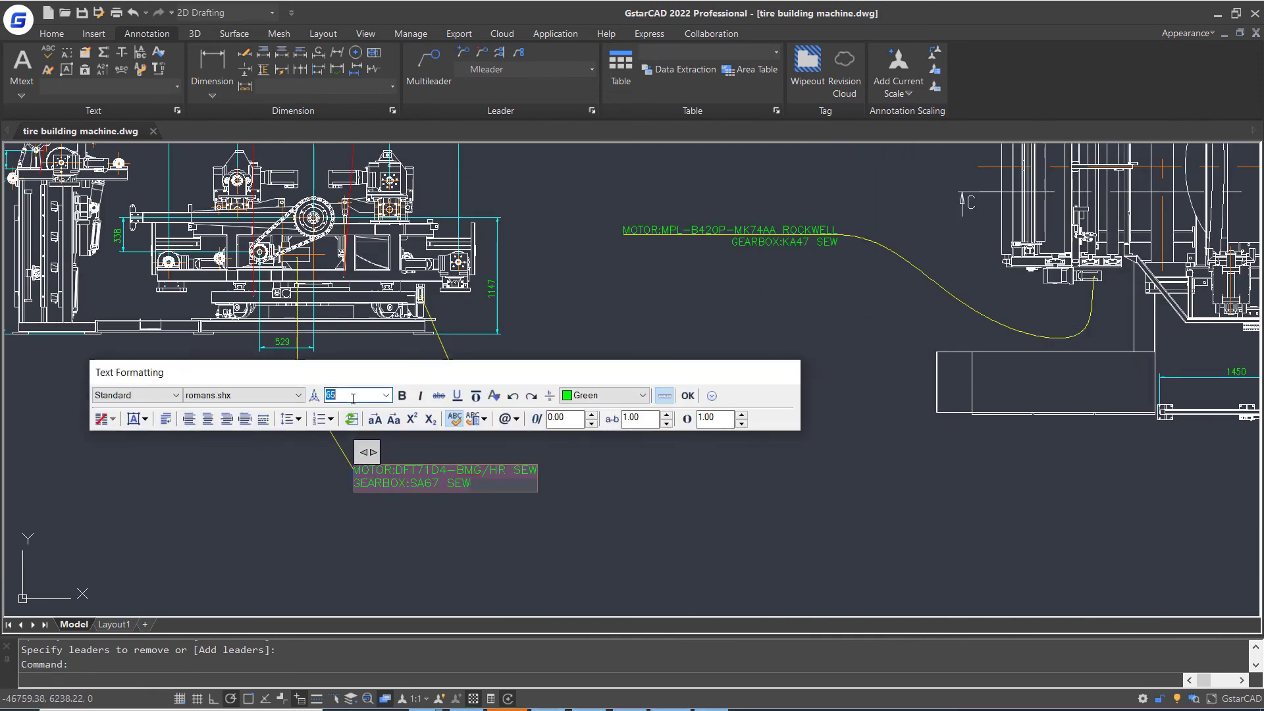
pyautogui.write('60')
pyautogui.press('Return')
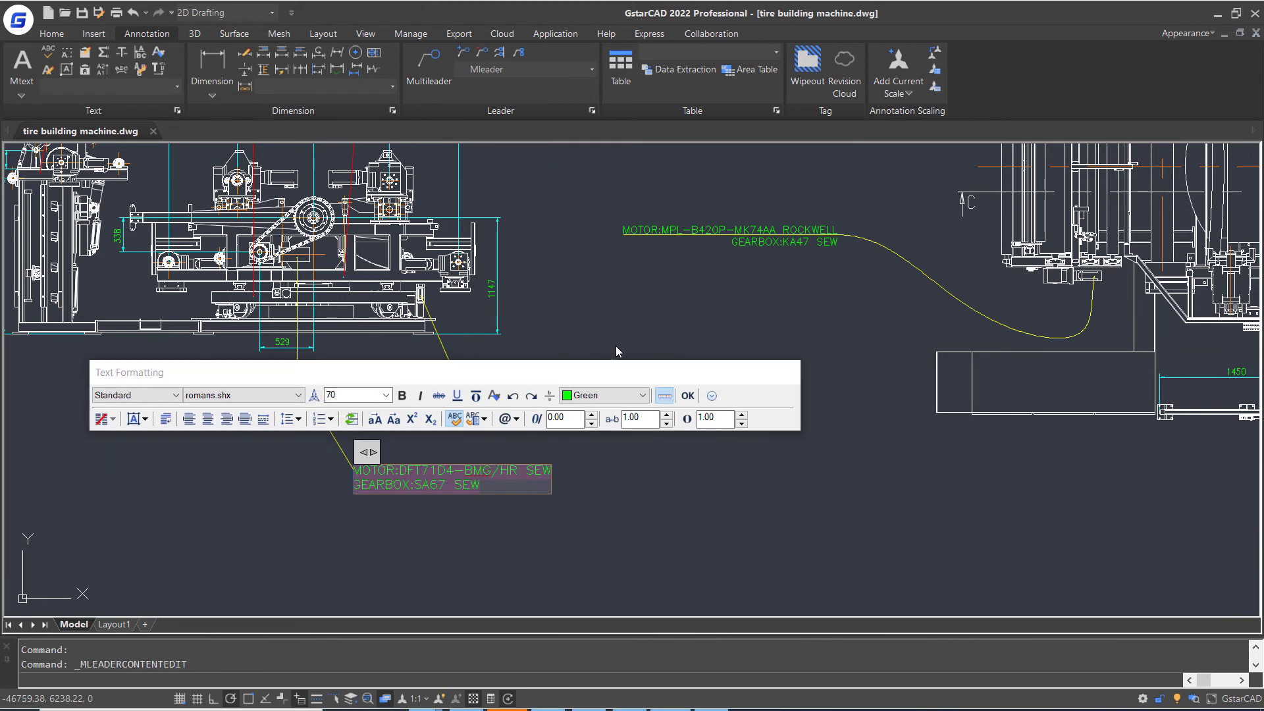
pyautogui.click(691, 398)
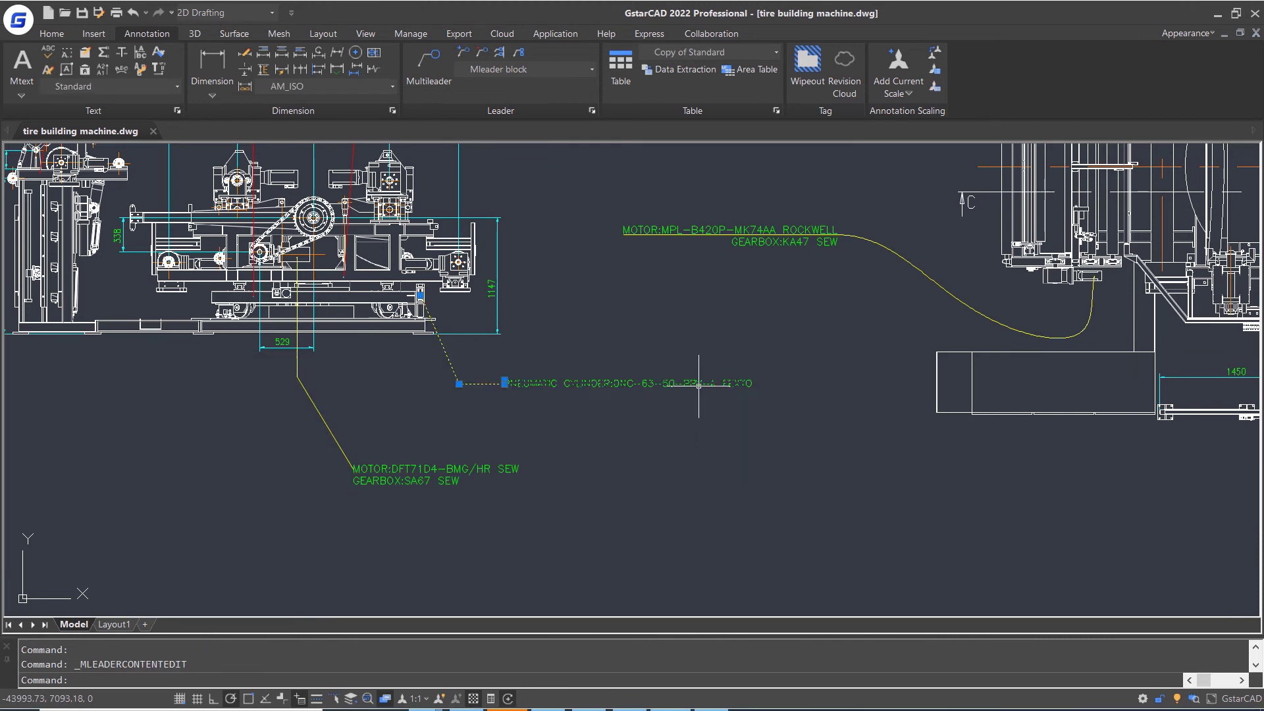
# Change the DNC-63-50-PPV-A pneumatic cylinder note's font to Swis721 Cn BT and its text height to 70
pyautogui.doubleClick(704, 385)
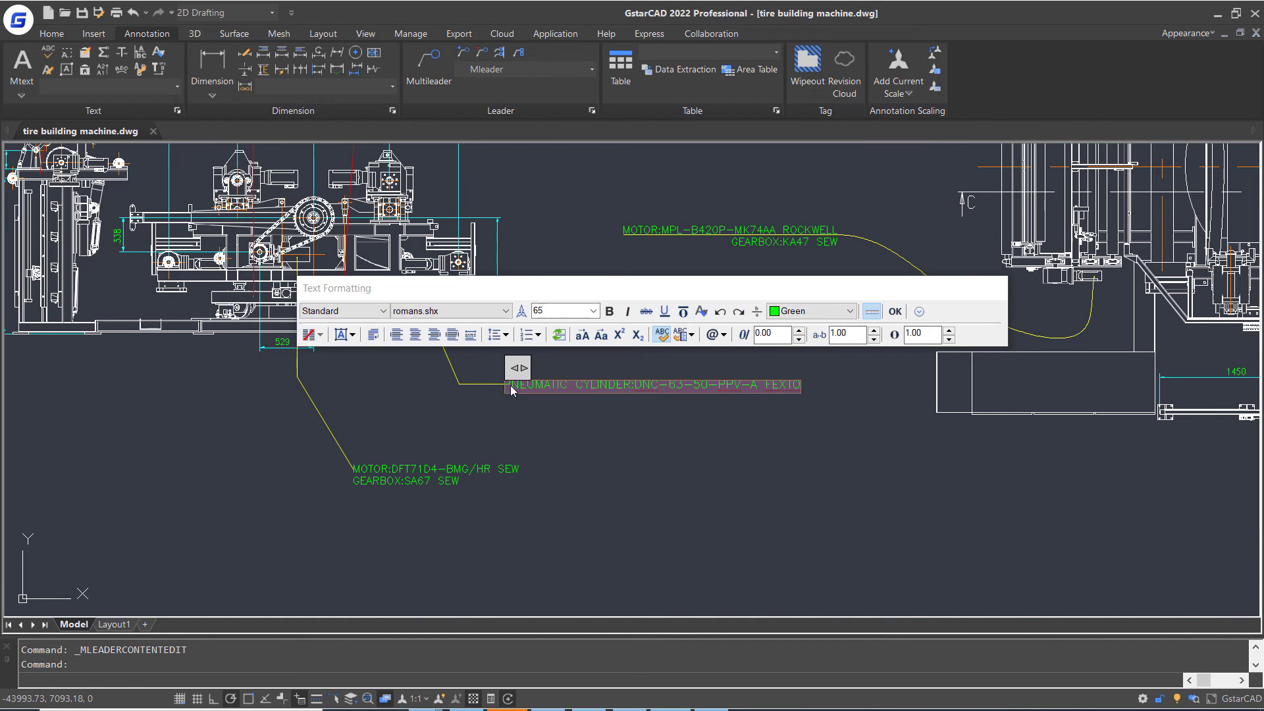
pyautogui.click(461, 311)
pyautogui.scroll(3, 473, 399)
pyautogui.click(469, 418)
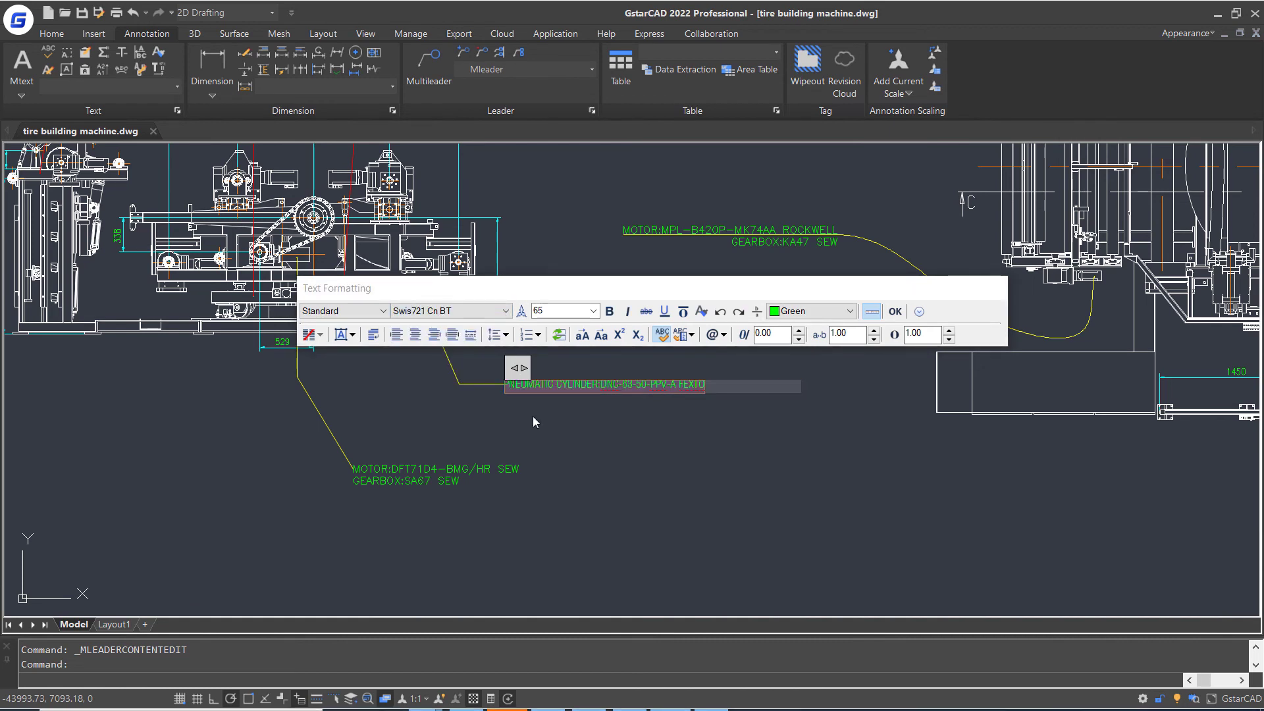
pyautogui.doubleClick(545, 311)
pyautogui.write('70')
pyautogui.click(896, 311)
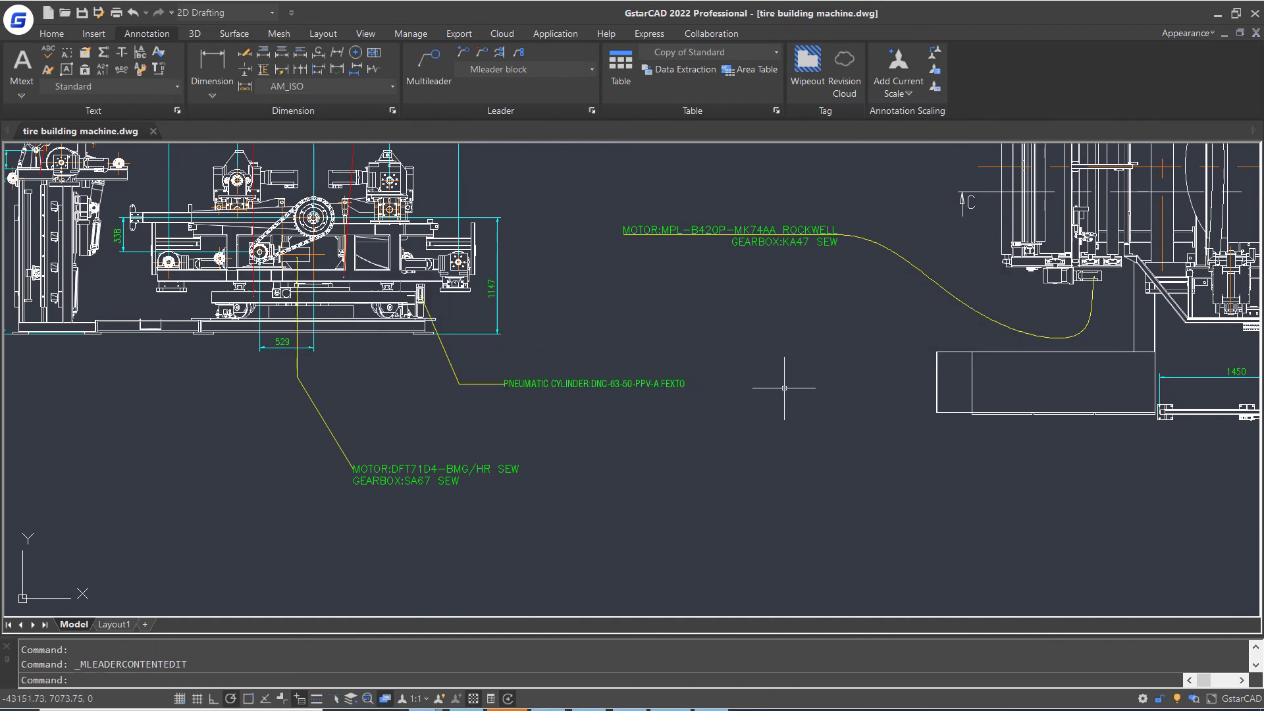
# Align the two pneumatic cylinder and two motor multileaders to the MPL-B420P motor's multileader along a vertical direction
pyautogui.click(500, 52)
pyautogui.scroll(-4, 764, 332)
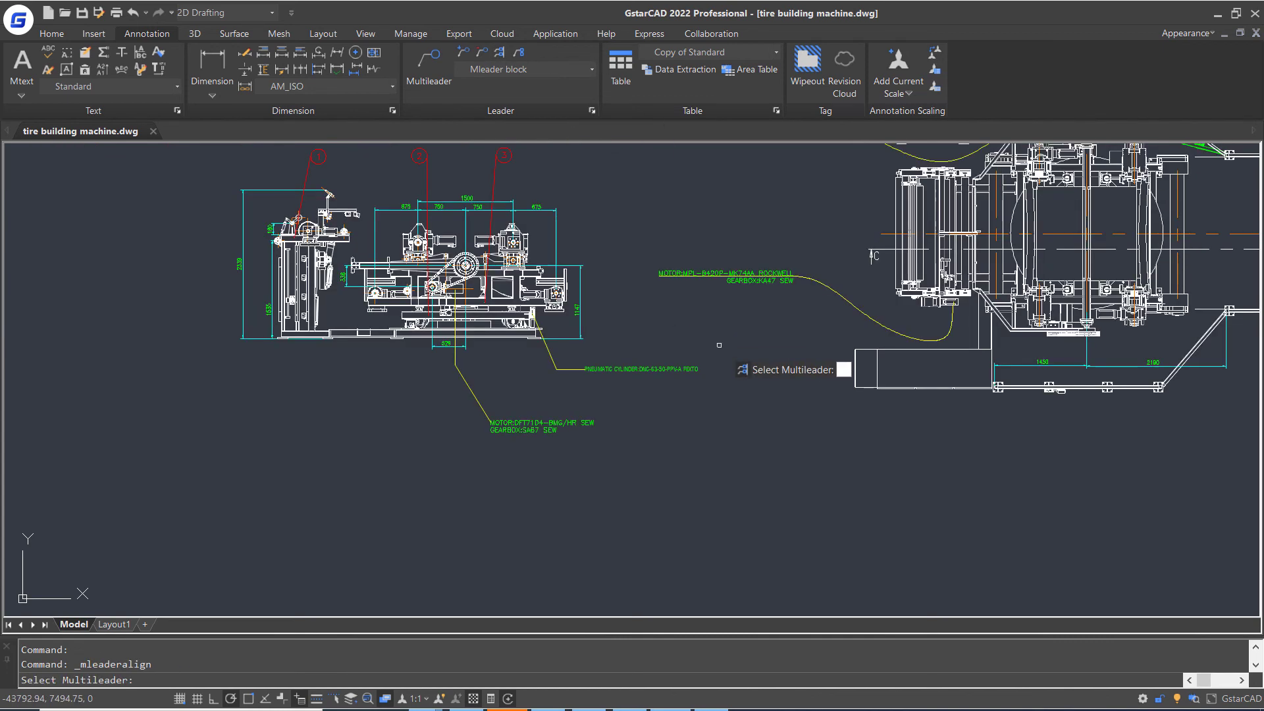
pyautogui.scroll(2, 749, 293)
pyautogui.click(650, 185)
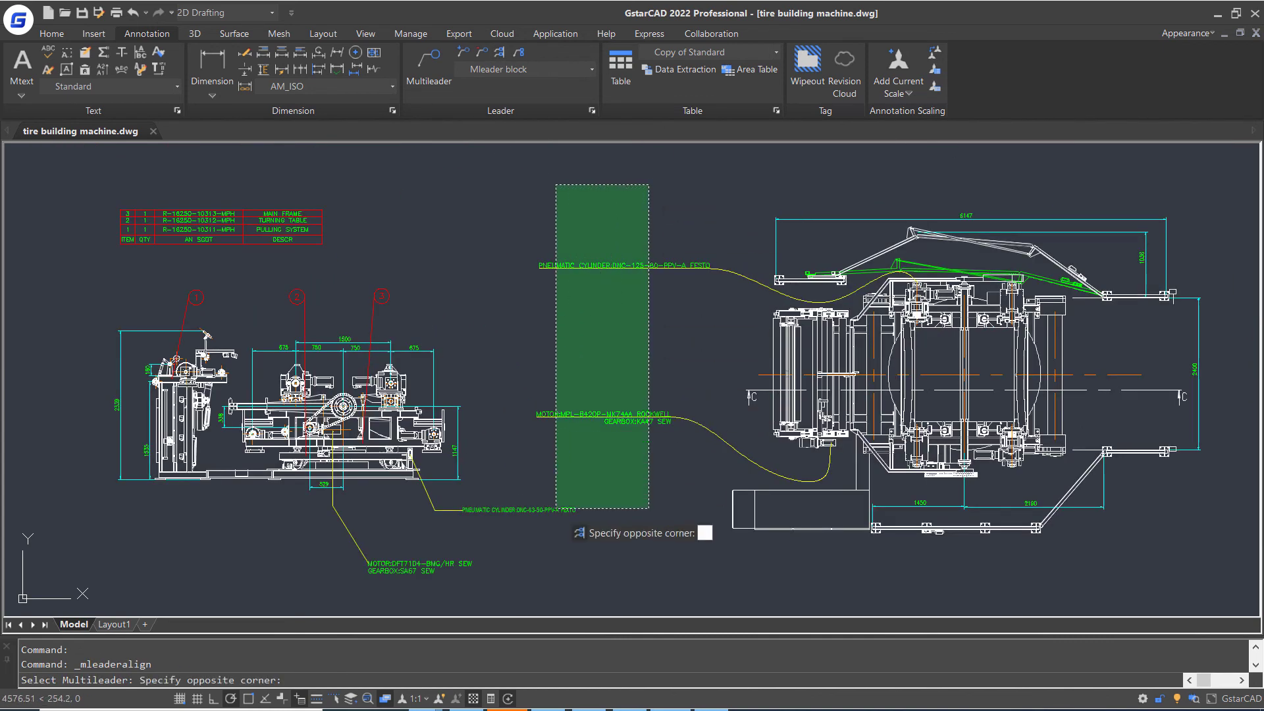
pyautogui.click(545, 577)
pyautogui.click(415, 564)
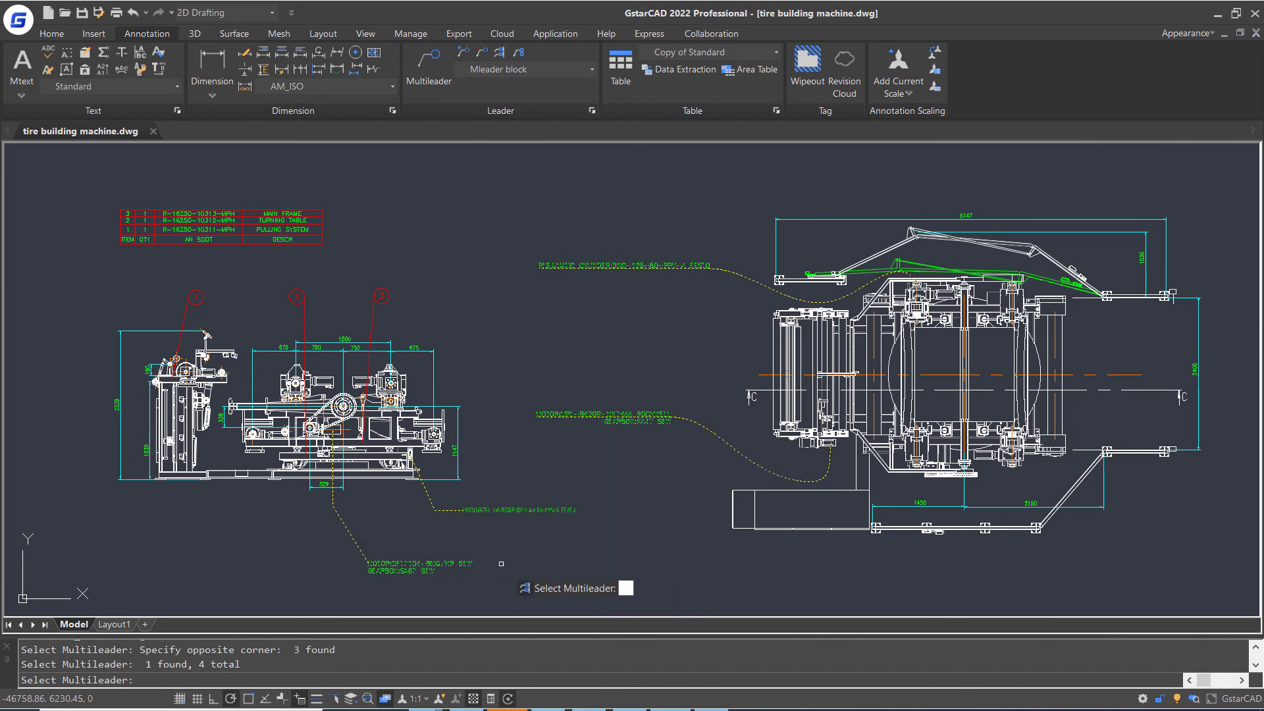
pyautogui.press('Return')
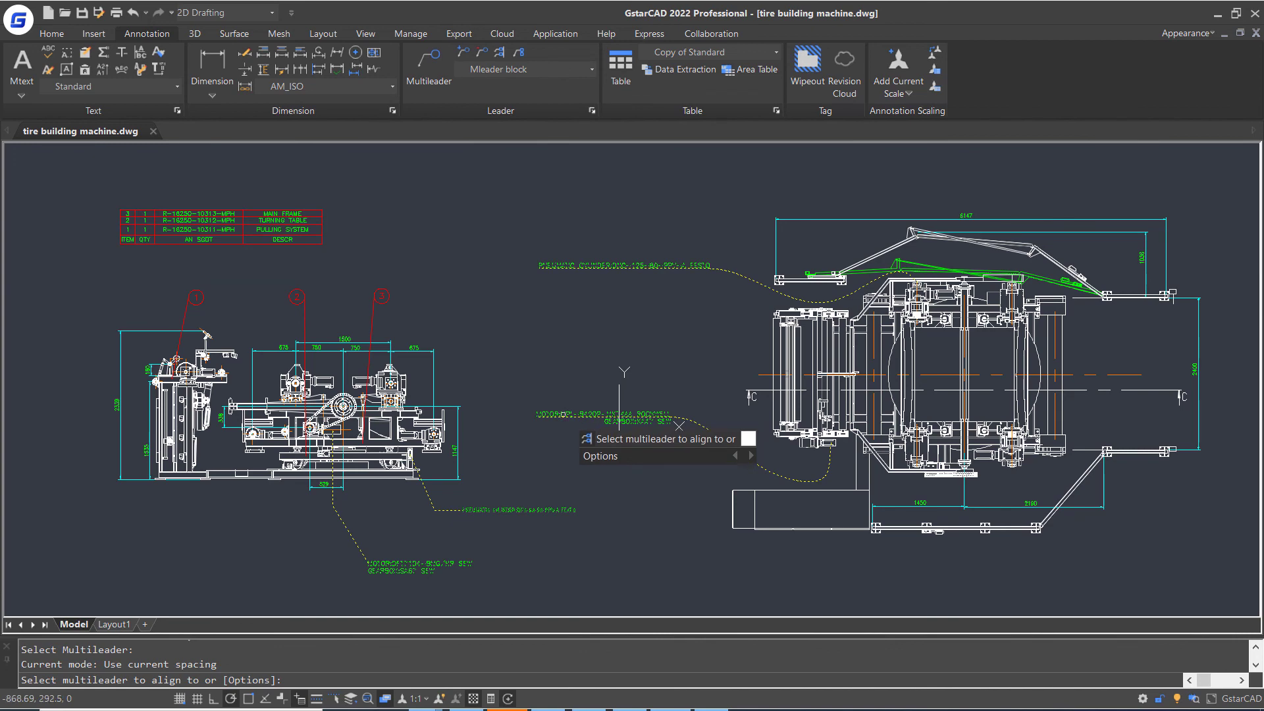
pyautogui.click(568, 413)
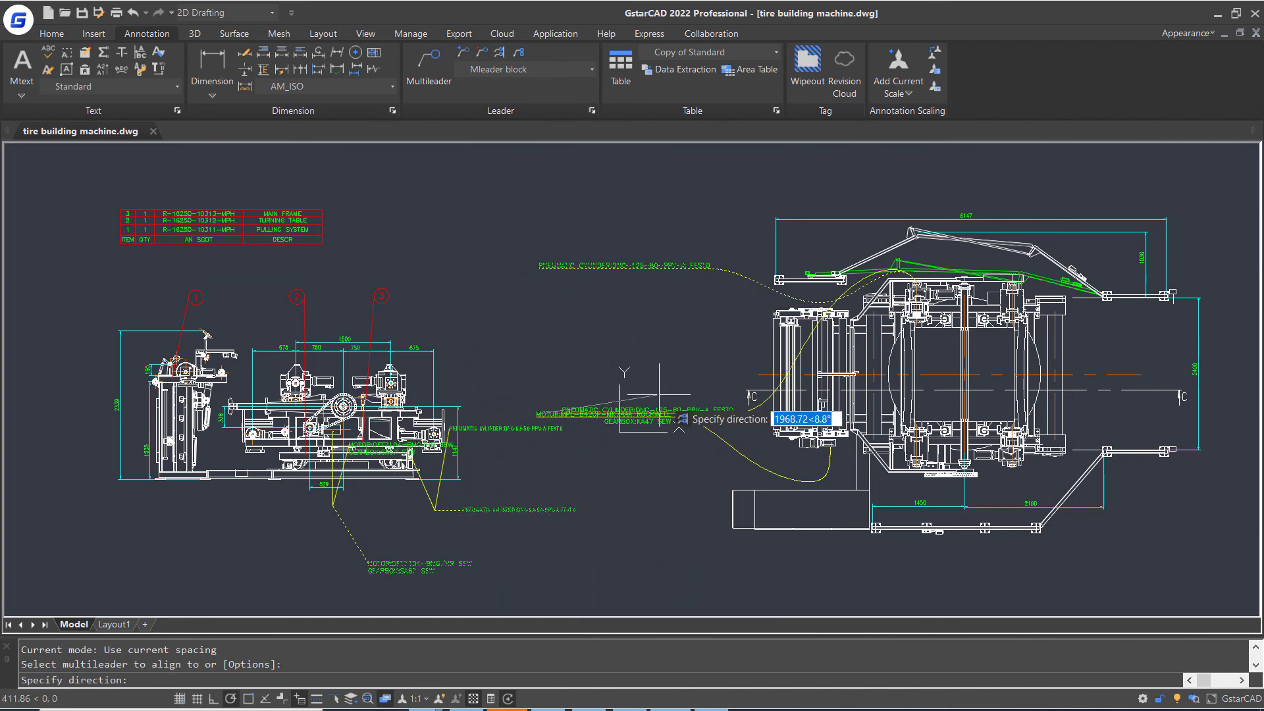
pyautogui.click(534, 146)
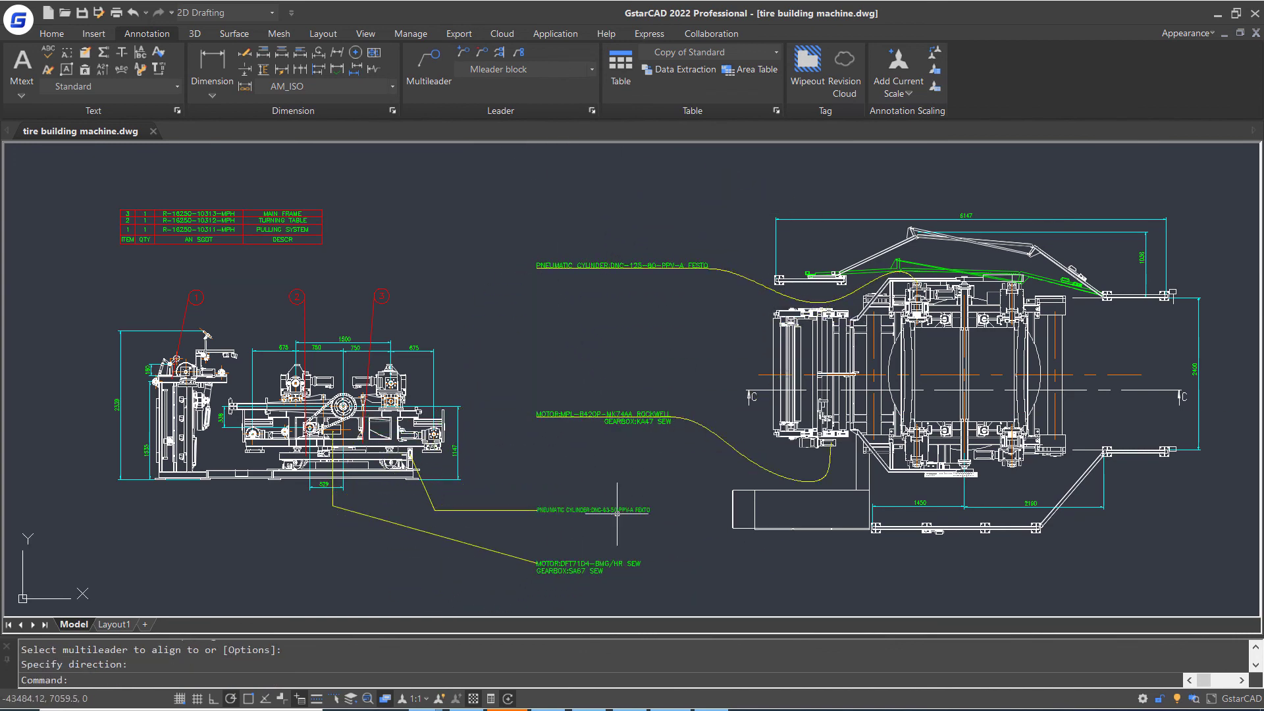
# Stretch the DFT71D4 motor leader's bend vertex straight down to the level of its text so the last segment runs horizontally
pyautogui.click(369, 516)
pyautogui.click(333, 506)
pyautogui.click(333, 562)
pyautogui.press('Escape')
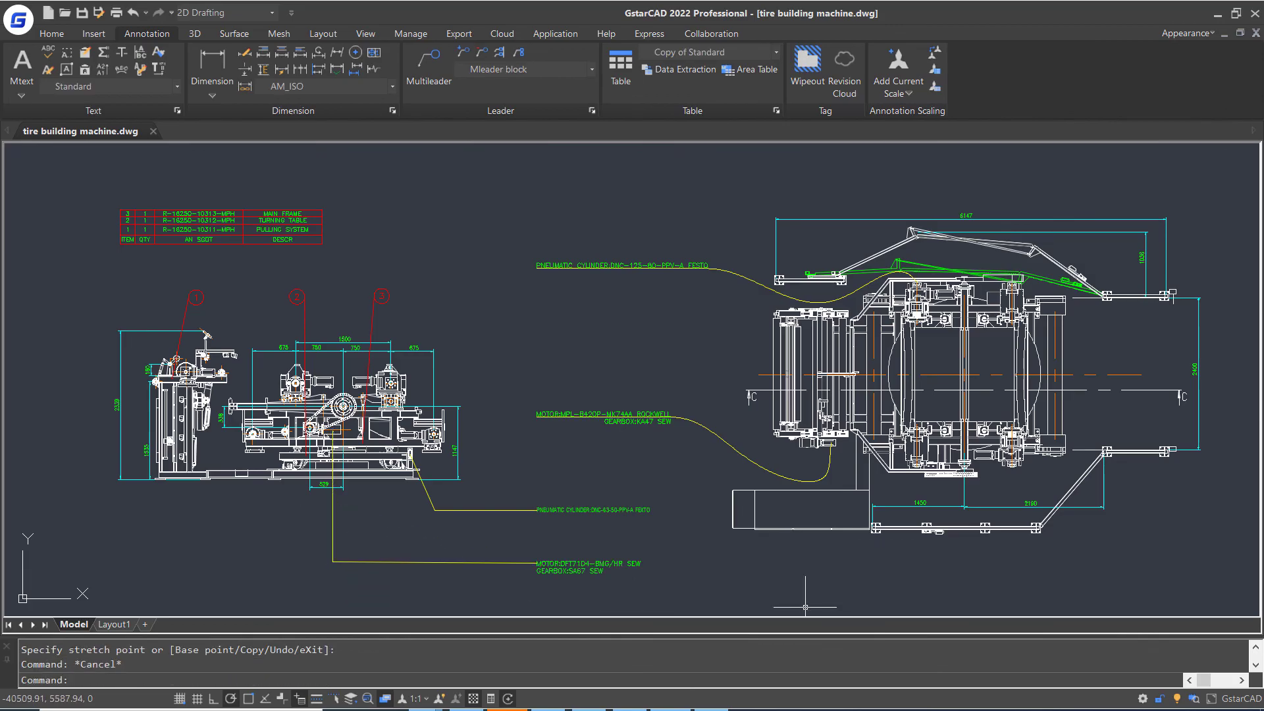